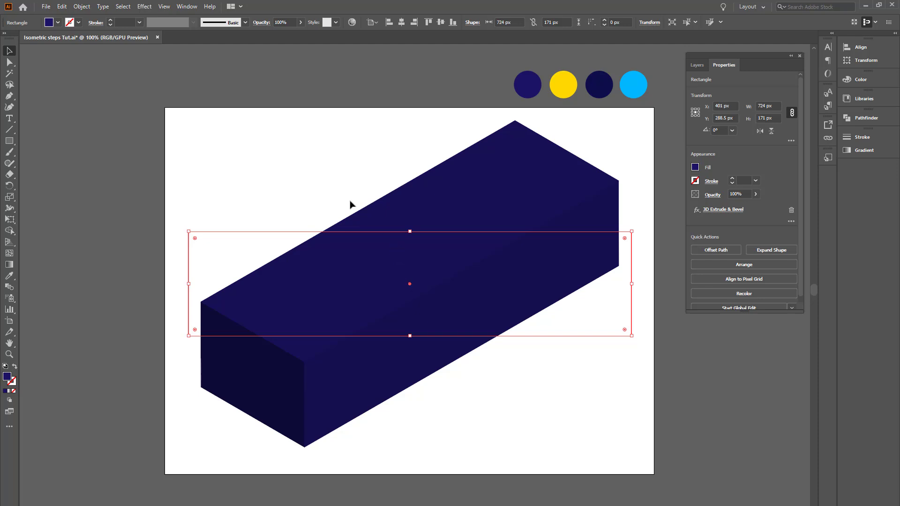
Expand the appearance of the extruded box into editable shapes.
left_click(82, 6)
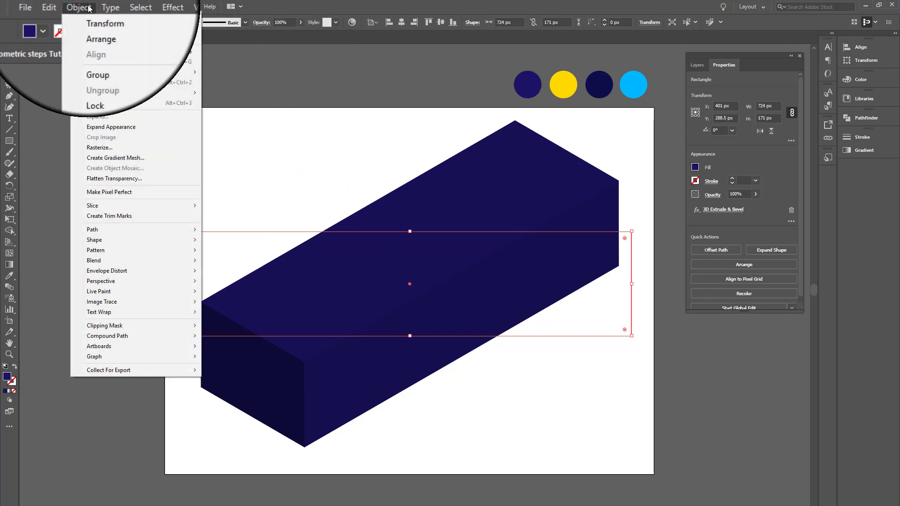
left_click(106, 124)
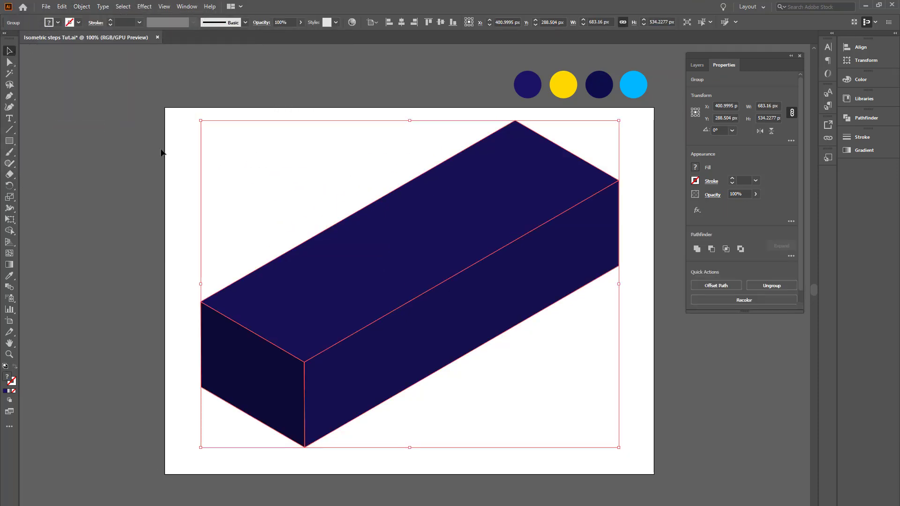
left_click(541, 347)
left_click(404, 334)
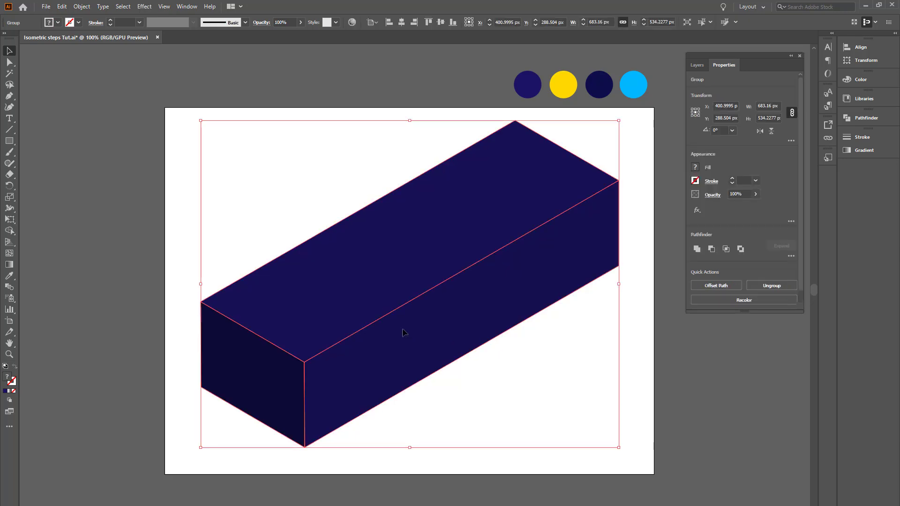
Isolate the box's long front side face and fill it with the dark navy swatch colour using the Eyedropper.
double_click(394, 331)
double_click(396, 334)
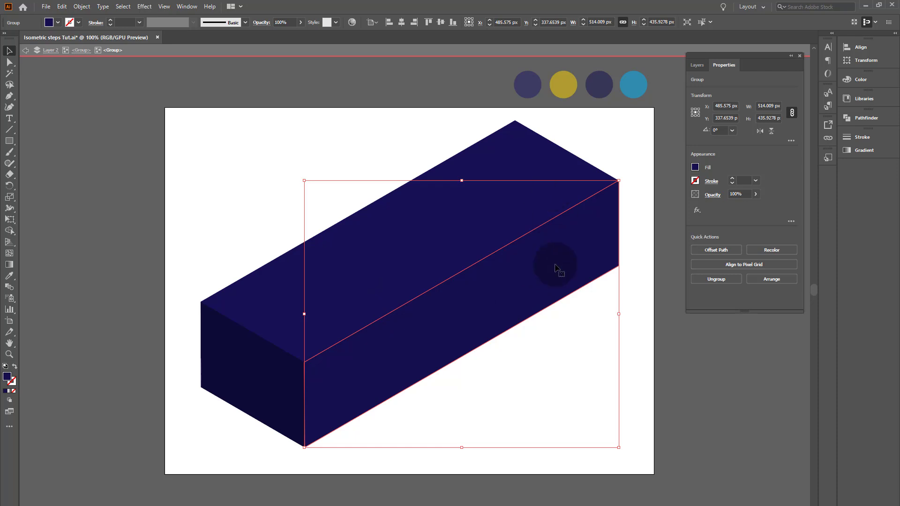
key("i")
left_click(562, 82)
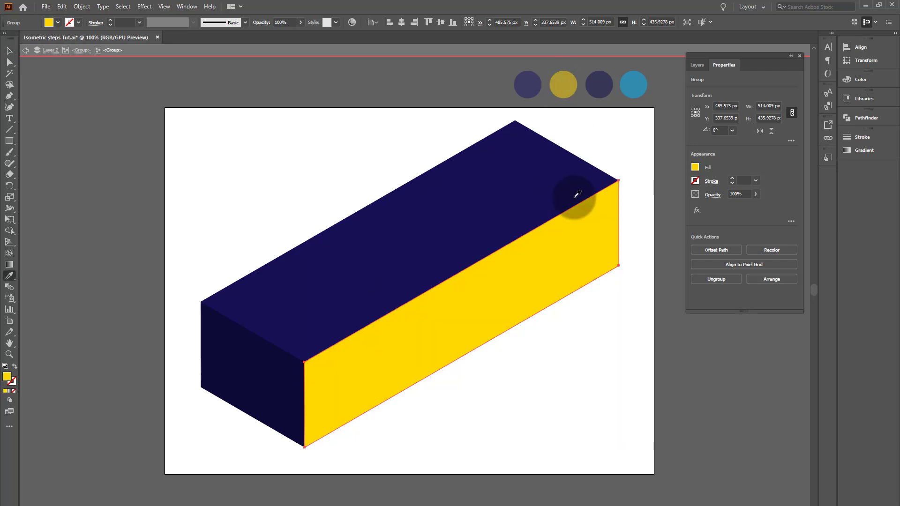
left_click(604, 84)
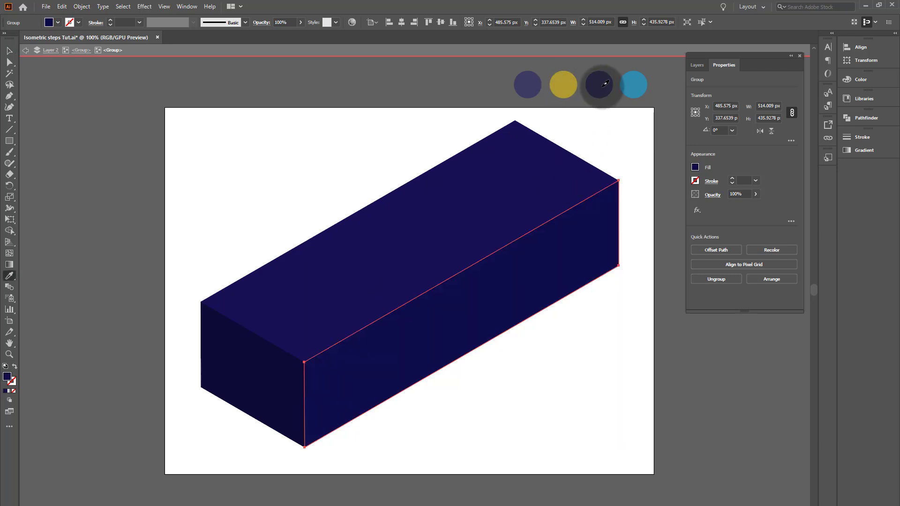
key("v")
left_click(635, 155)
Fill the box's top face with the yellow swatch colour and leave isolation mode.
left_click(517, 186)
key("i")
left_click(562, 84)
key("v")
left_click(635, 174)
left_click(635, 173)
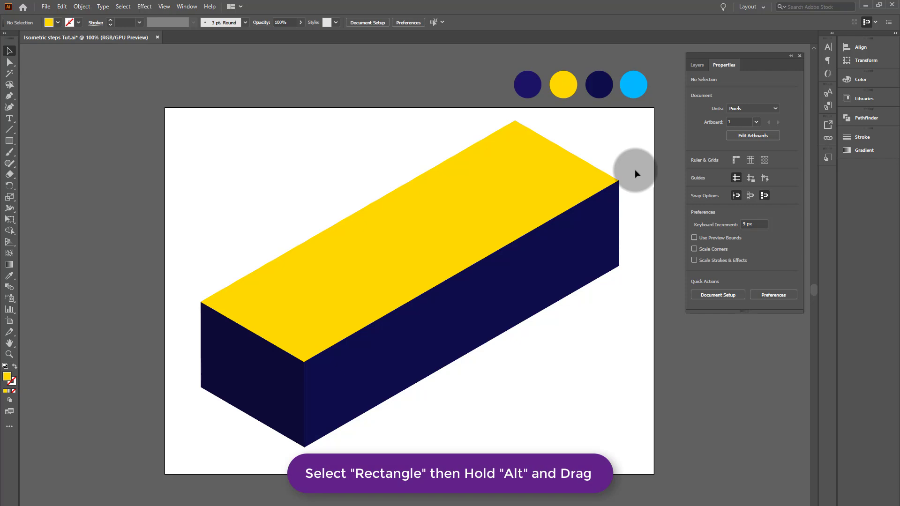
Duplicate the whole box and place the copy diagonally below and to the right as a lower step.
left_click(568, 226)
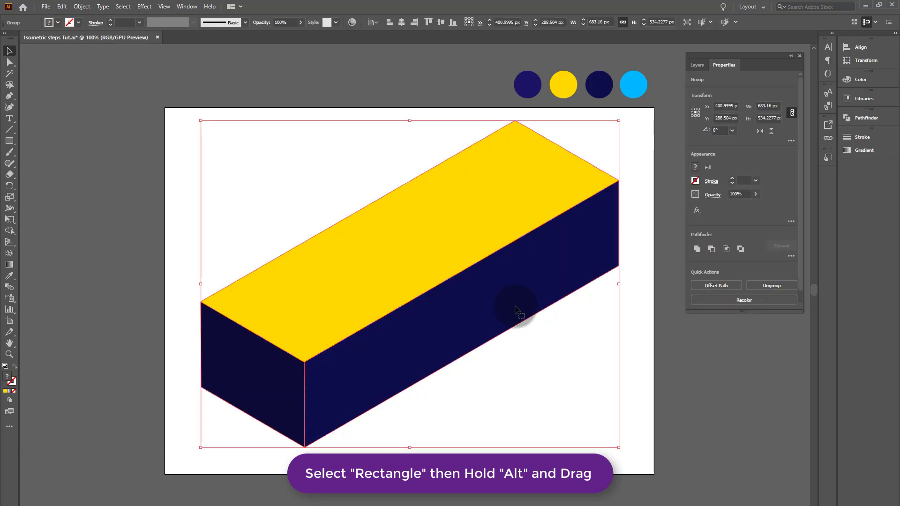
left_click_drag(422, 311, 474, 416)
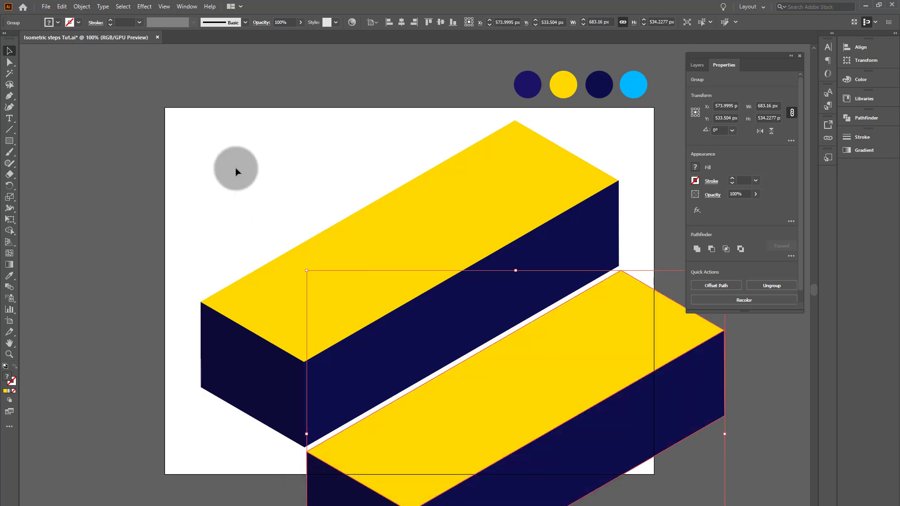
Turn off Snap to Pixel, keeping Snap to Point enabled.
left_click(148, 8)
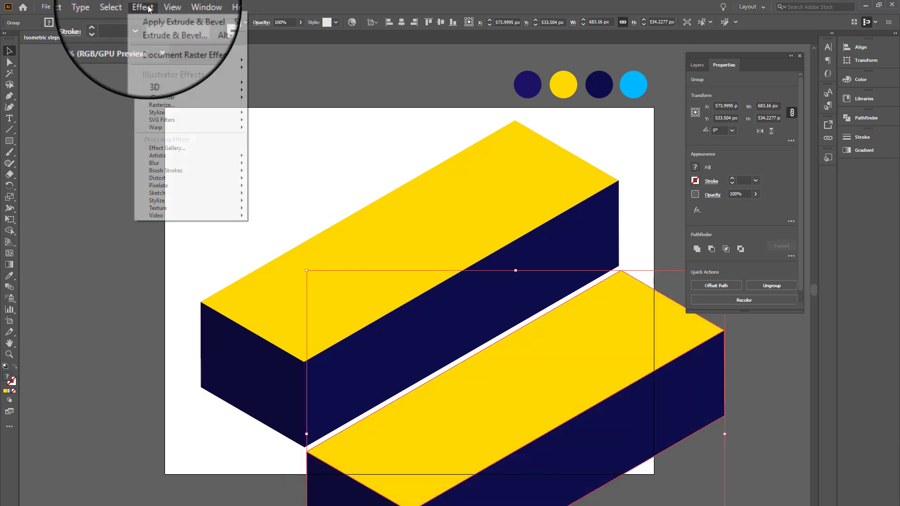
mouse_move(161, 8)
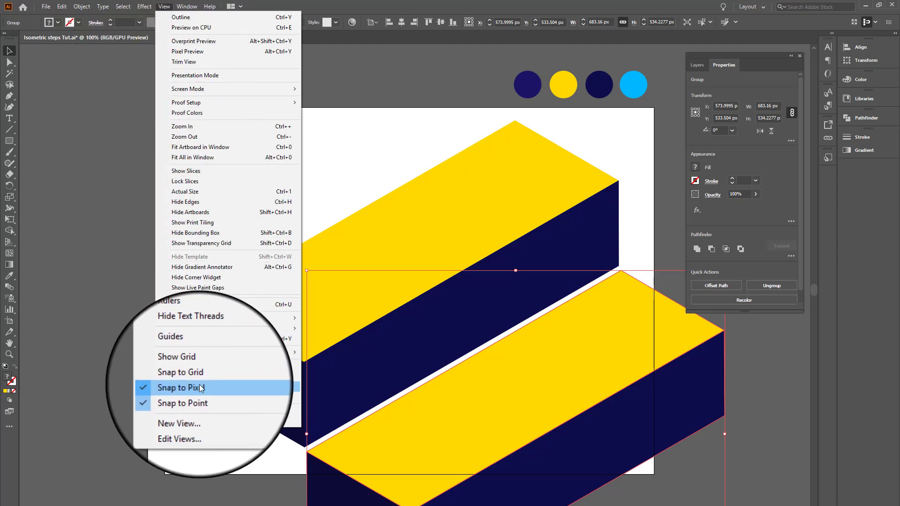
left_click(201, 387)
left_click(167, 8)
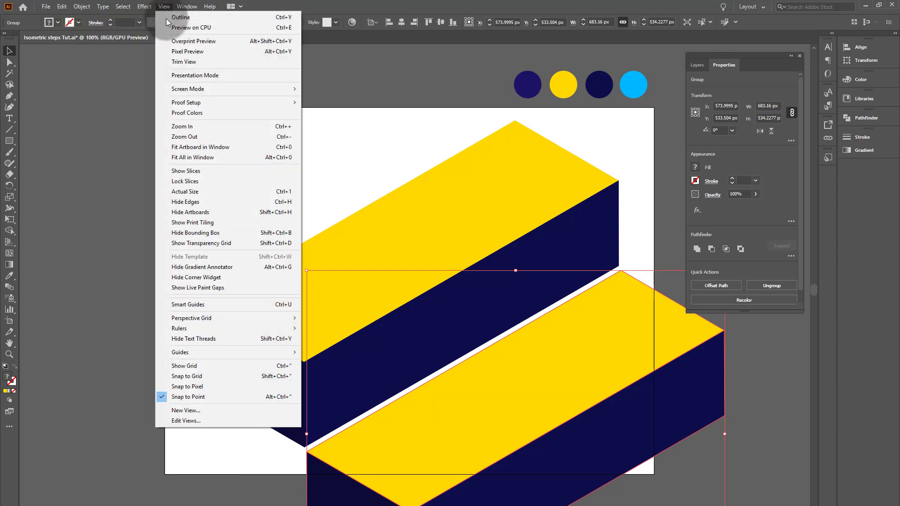
left_click(232, 500)
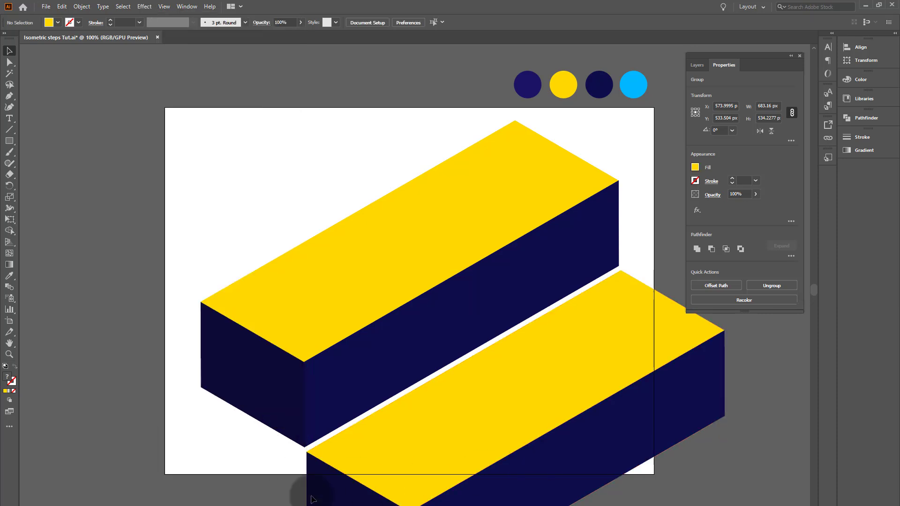
Move the lower box so the left corner of its yellow top meets the original box's bottom front corner.
left_click(344, 492)
left_click_drag(321, 451, 367, 327)
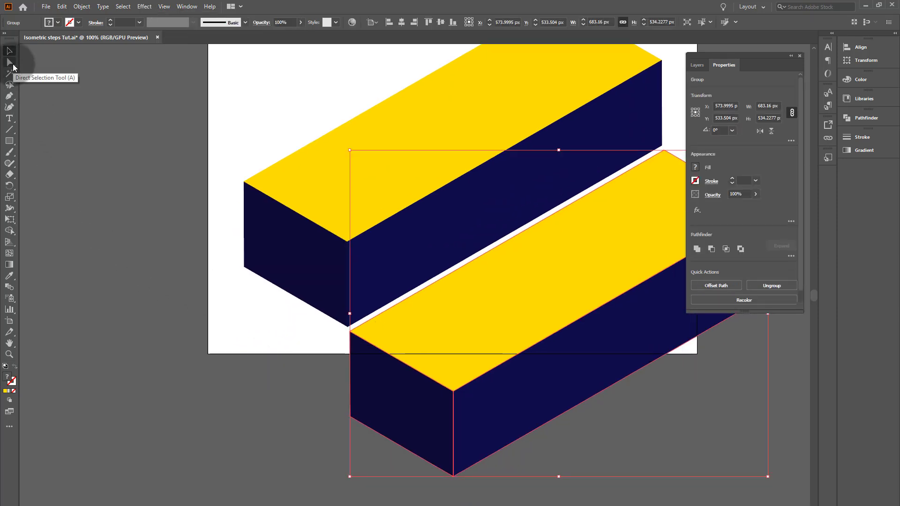
left_click(11, 64)
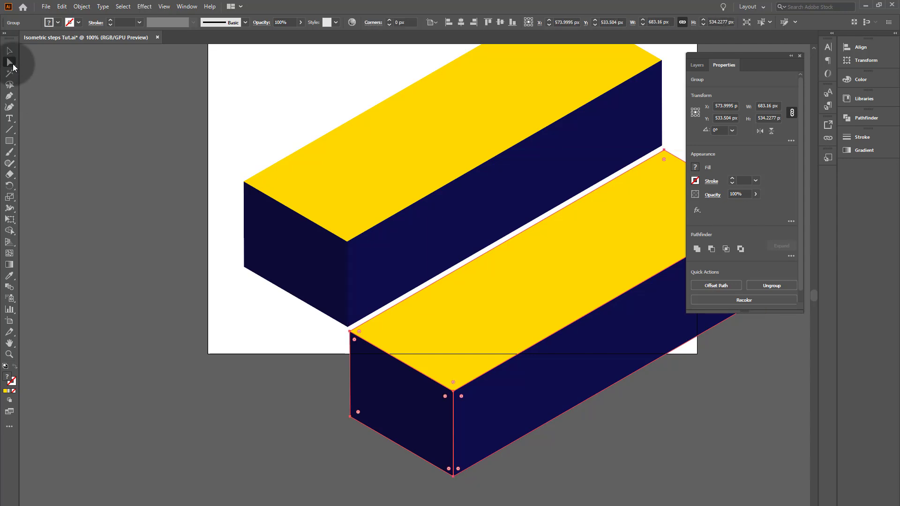
left_click(350, 332)
scroll(352, 333, "up", 15)
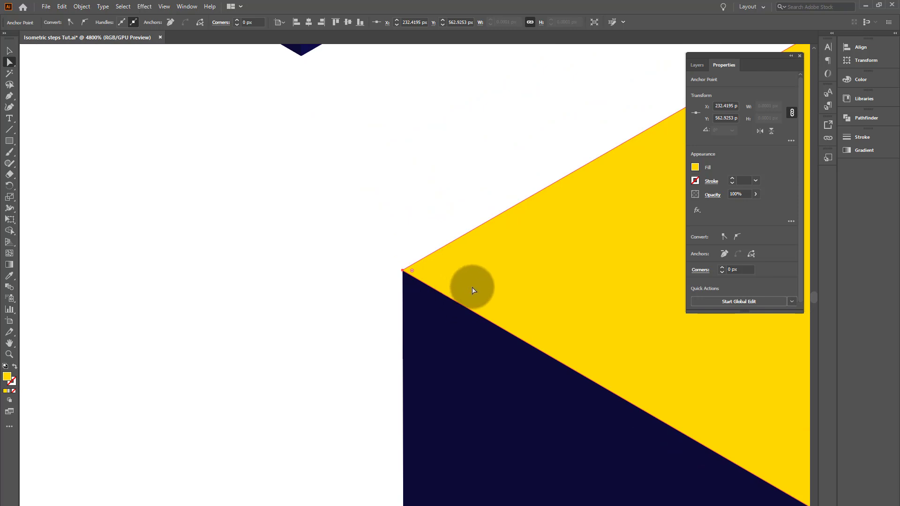
key("v")
left_click_drag(482, 311, 428, 351)
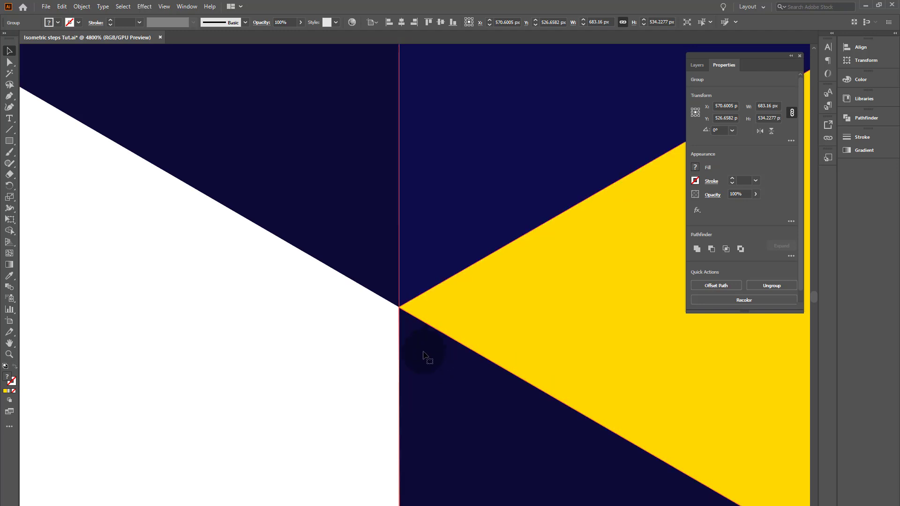
left_click(342, 375)
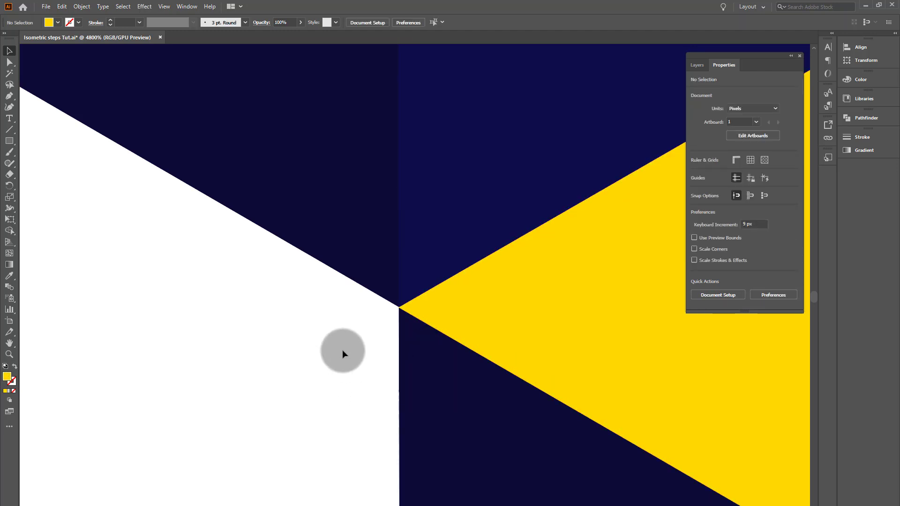
Duplicate the original box diagonally up and to the left as a third, upper step.
key("ctrl+minus")
key("ctrl+minus")
key("ctrl+minus")
key("ctrl+minus")
key("ctrl+minus")
key("ctrl+minus")
key("ctrl+minus")
key("ctrl+minus")
key("ctrl+minus")
key("ctrl+minus")
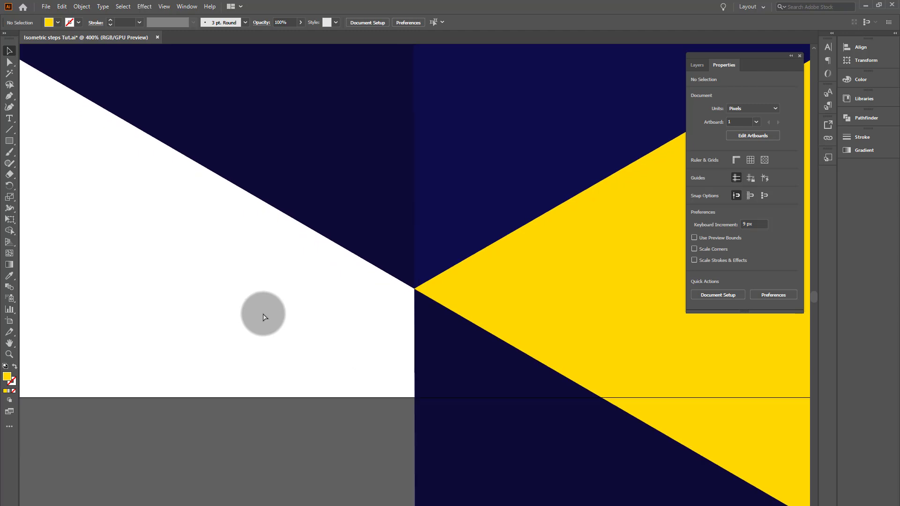
key("ctrl+minus")
key("ctrl+minus")
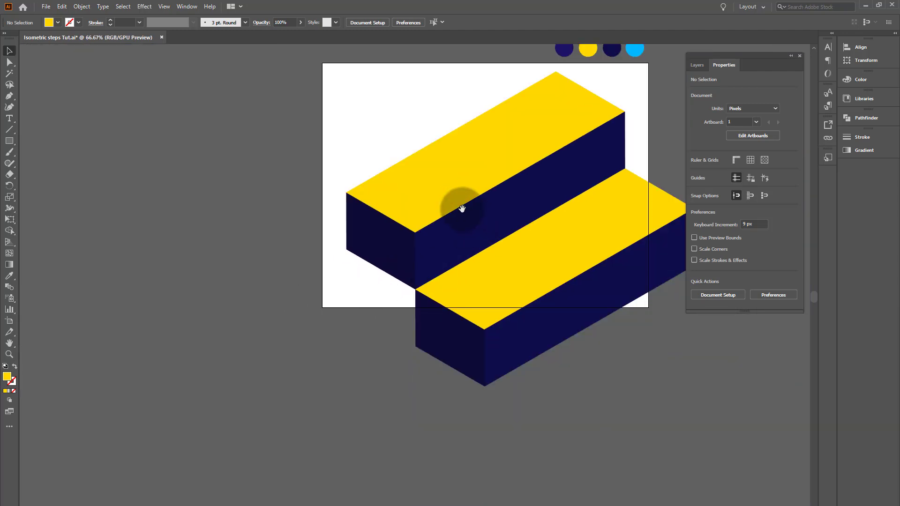
left_click_drag(464, 210, 466, 350)
left_click(464, 283)
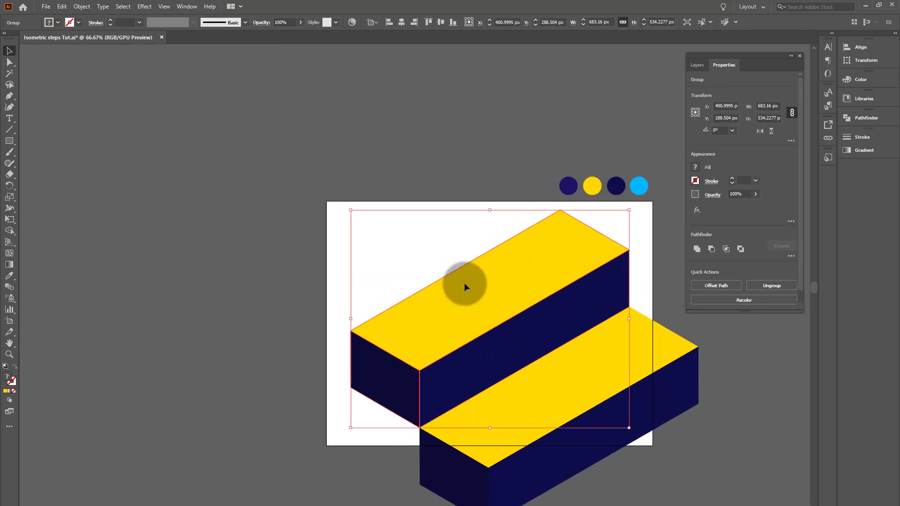
left_click_drag(479, 307, 407, 212)
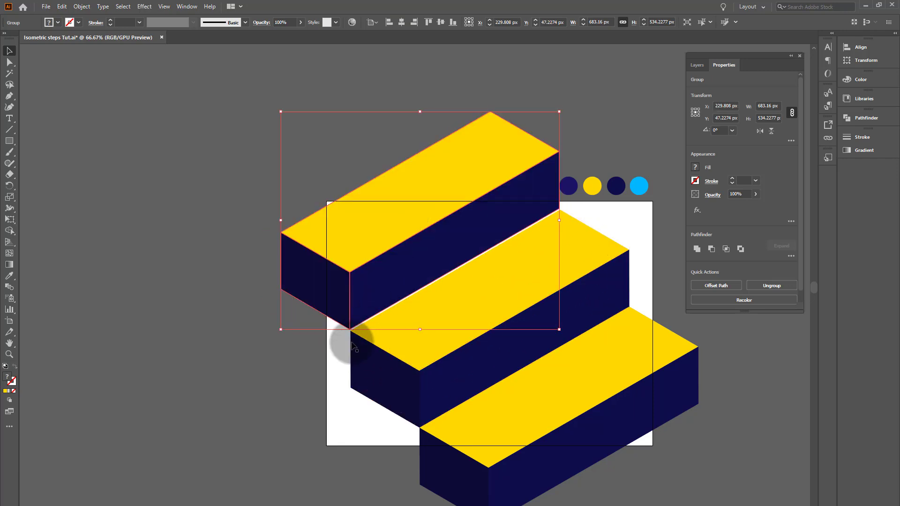
Move the upper box so its bottom front corner sits near the left corner of the middle box's yellow top.
left_click(9, 62)
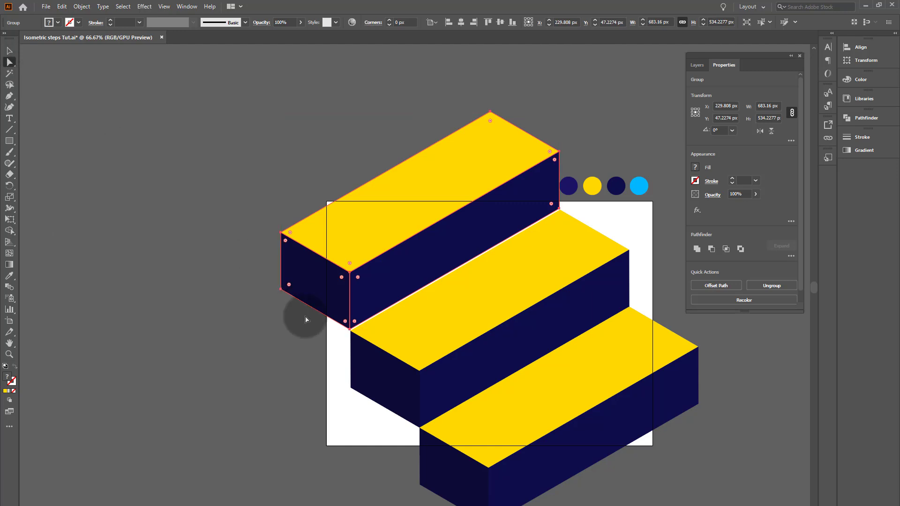
left_click(351, 332)
scroll(353, 328, "up", 10)
scroll(424, 236, "up", 6)
scroll(493, 372, "up", 3)
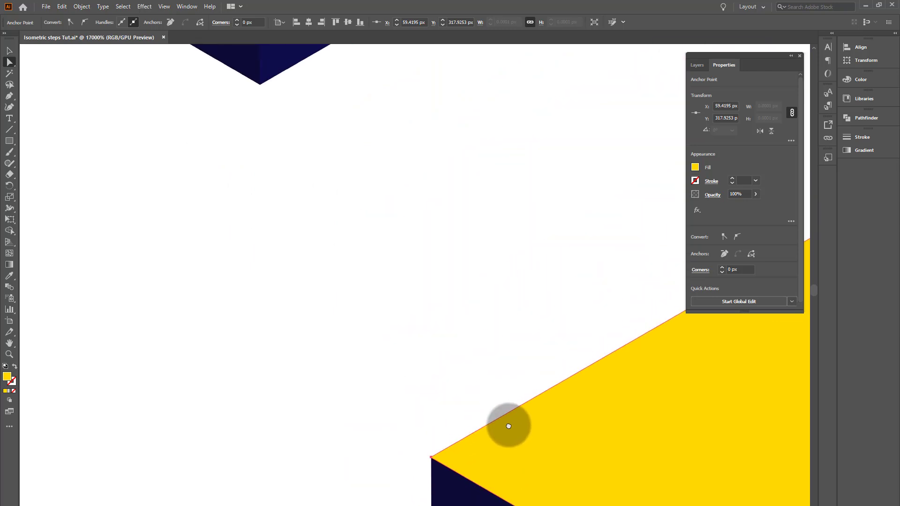
key("v")
left_click(270, 68)
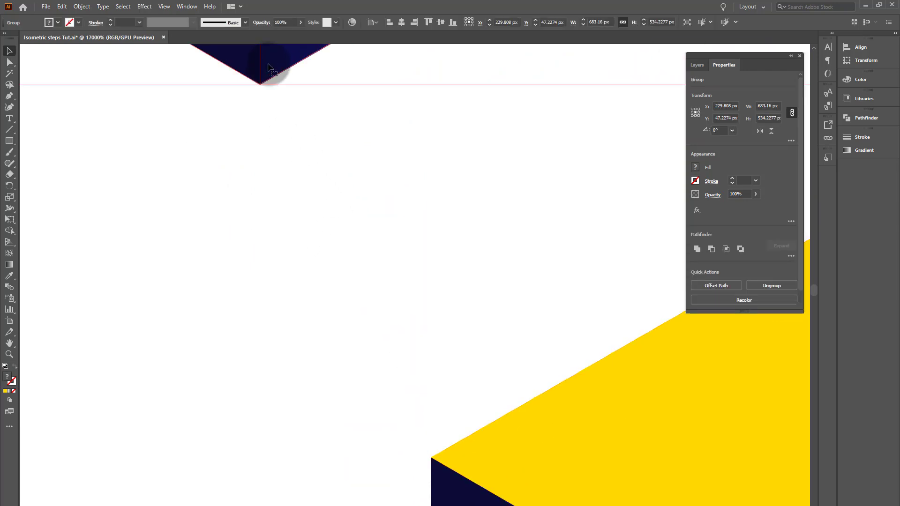
left_click_drag(317, 194, 439, 436)
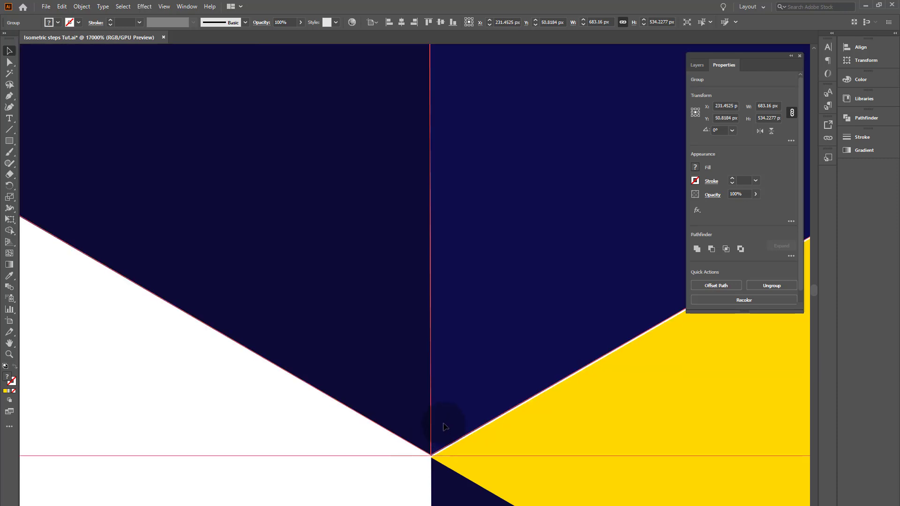
left_click(417, 463)
Close the remaining gap by shifting the upper box's bottom corner exactly onto the middle box's top-face left corner.
key("a")
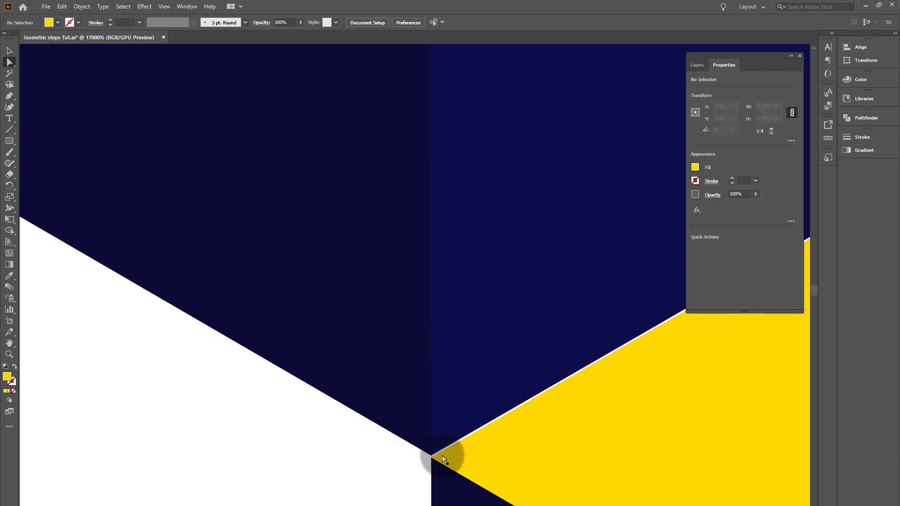
left_click(432, 457)
scroll(436, 461, "up", 3)
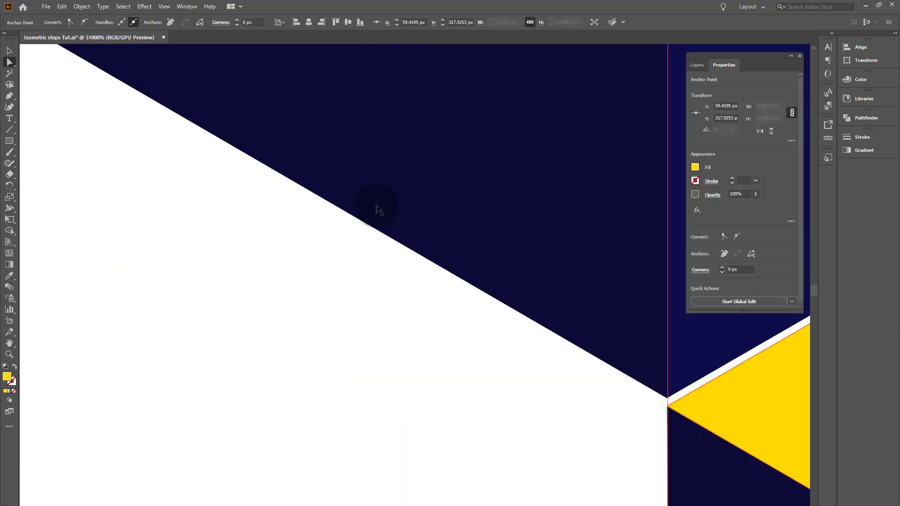
left_click_drag(687, 388, 392, 307)
key("v")
left_click(399, 310)
left_click(333, 361)
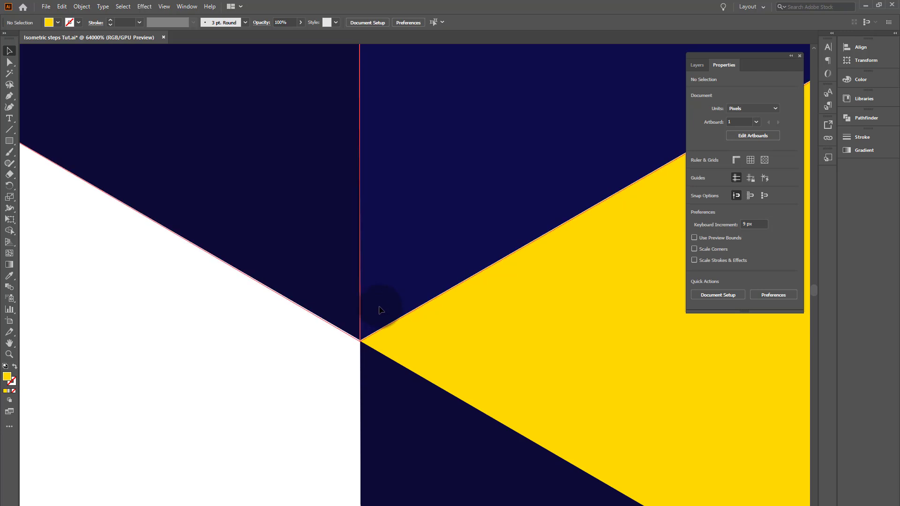
left_click_drag(379, 307, 379, 307)
left_click(325, 356)
Select all three steps, enlarge them proportionally to about 1078 × 1064 px, and shift them slightly down and right.
scroll(384, 308, "down", 1)
scroll(383, 312, "down", 15)
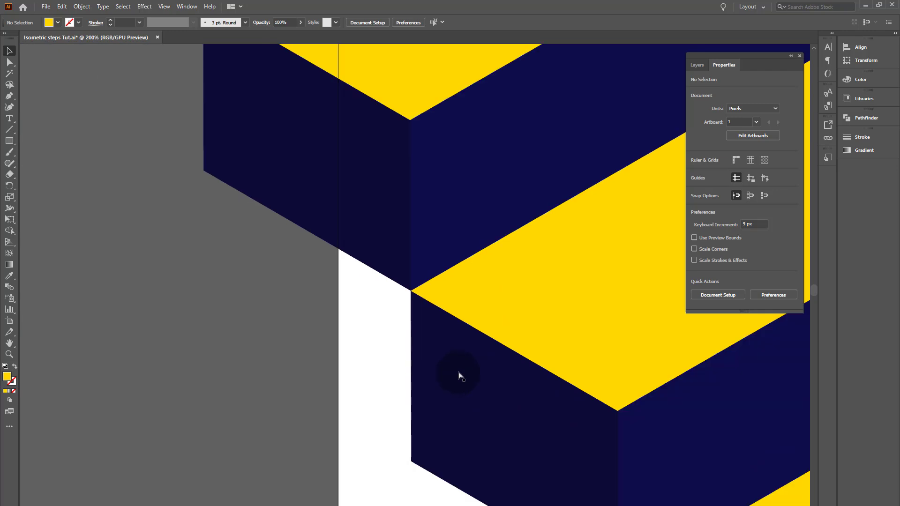
scroll(459, 375, "down", 3)
left_click_drag(550, 324, 191, 242)
left_click_drag(420, 424, 419, 423)
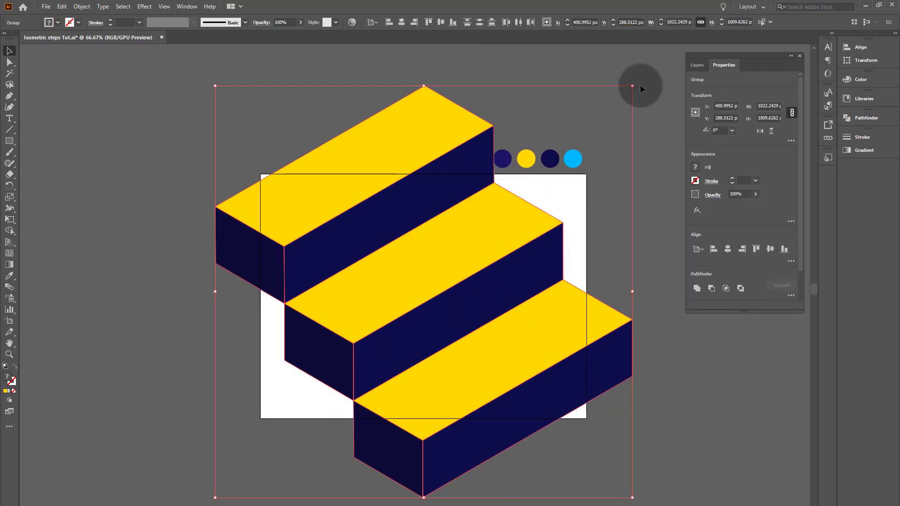
left_click_drag(632, 86, 658, 74)
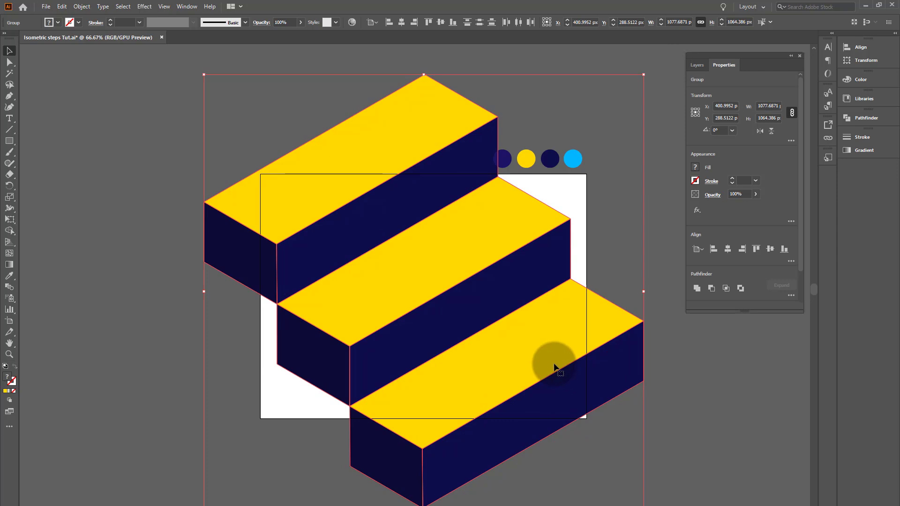
left_click_drag(577, 404, 580, 407)
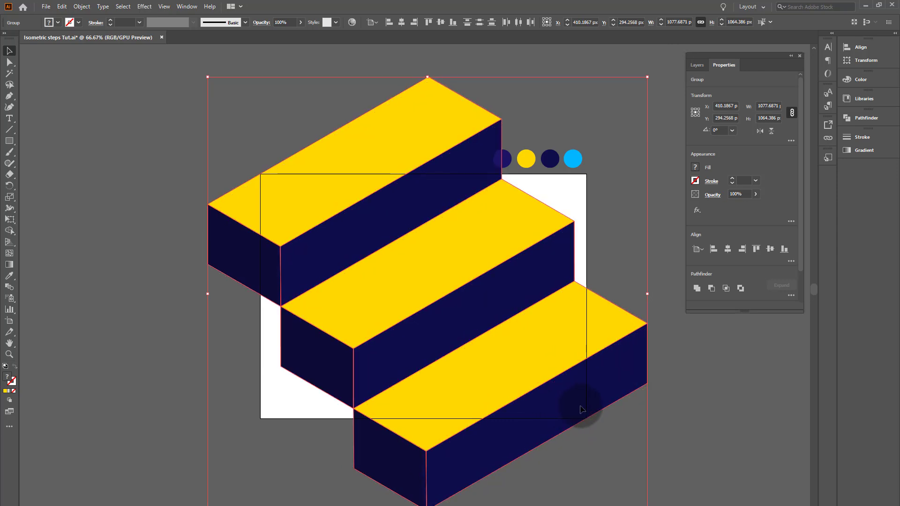
left_click(710, 447)
Lock Layer 2, which holds the steps.
left_click_drag(642, 382, 605, 326)
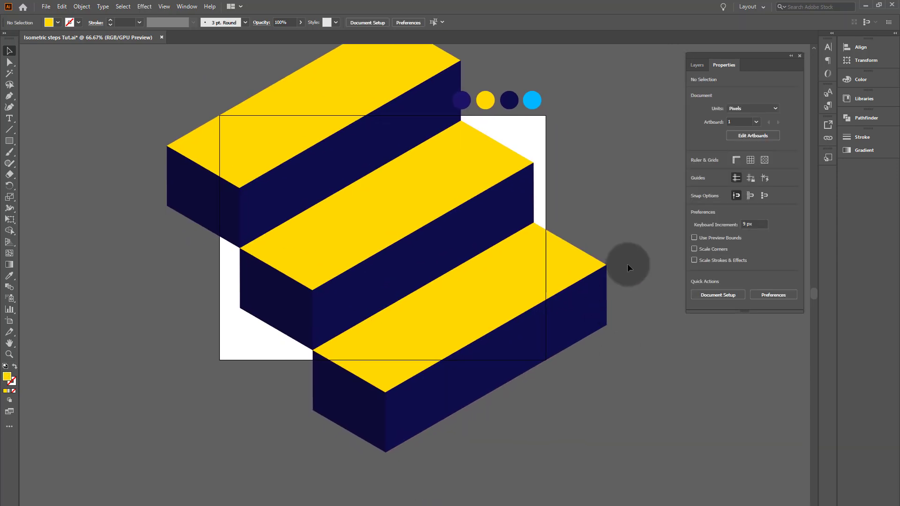
left_click(701, 66)
left_click(693, 89)
left_click(693, 89)
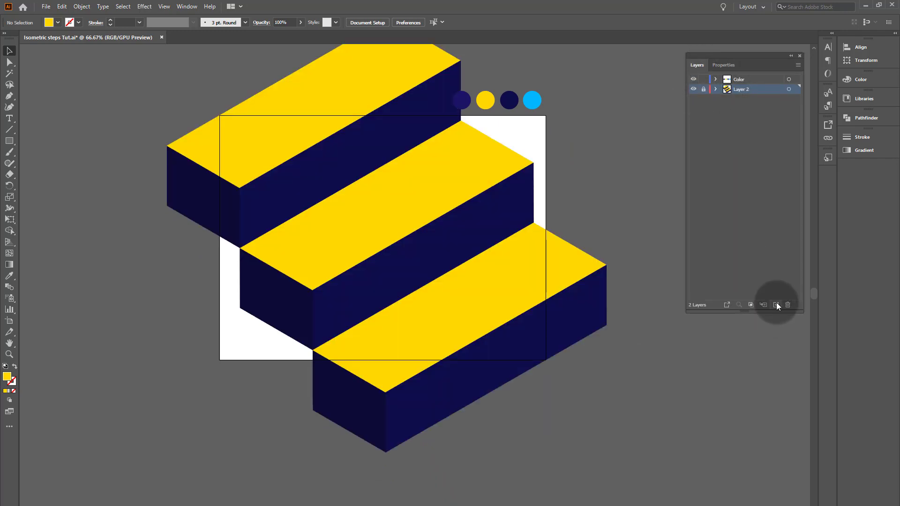
Add a new layer beneath the steps' layer and draw a background rectangle about 823 × 616 px covering the artboard.
key("ctrl+plus")
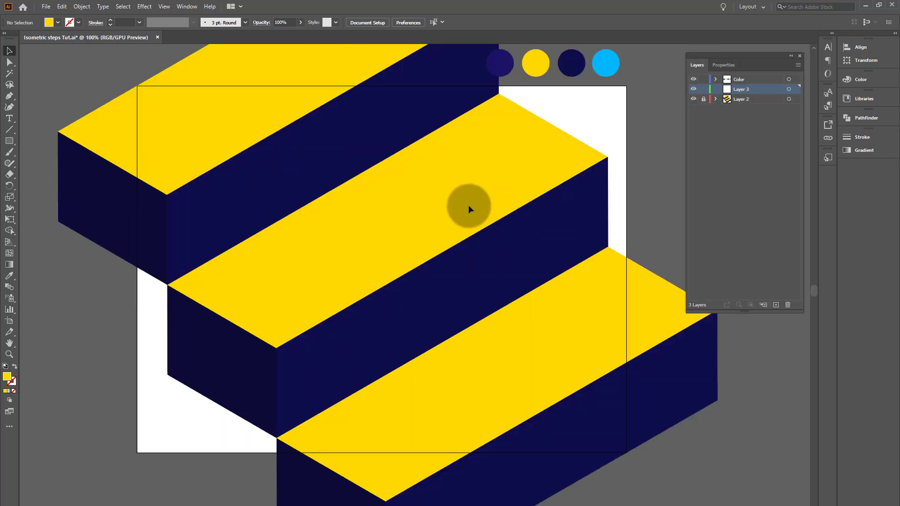
left_click(9, 141)
left_click_drag(742, 109, 695, 100)
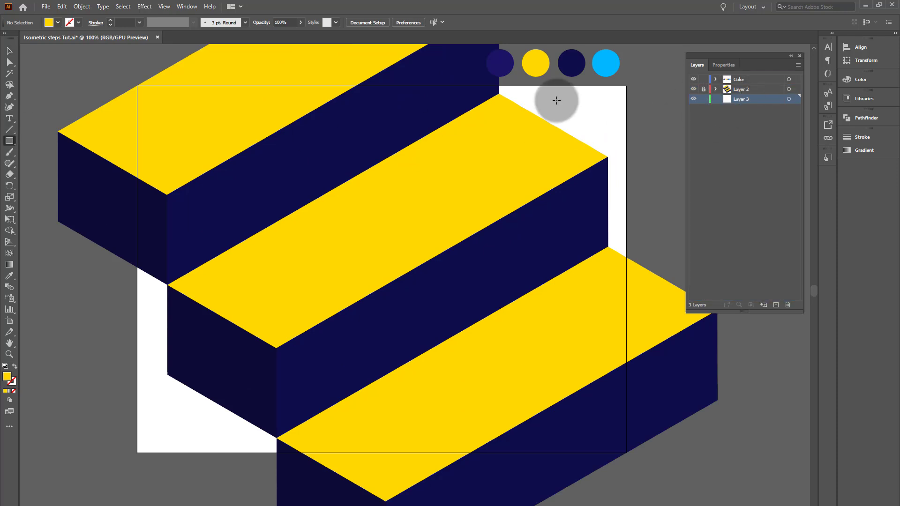
left_click_drag(128, 82, 631, 456)
Recolour the background rectangle with the dark navy sampled from the palette circles and deselect it.
left_click(10, 50)
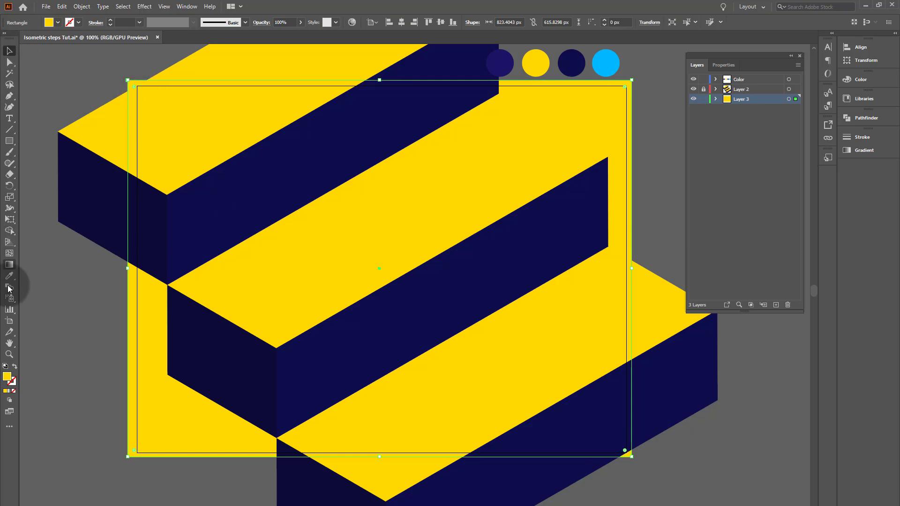
left_click(575, 54)
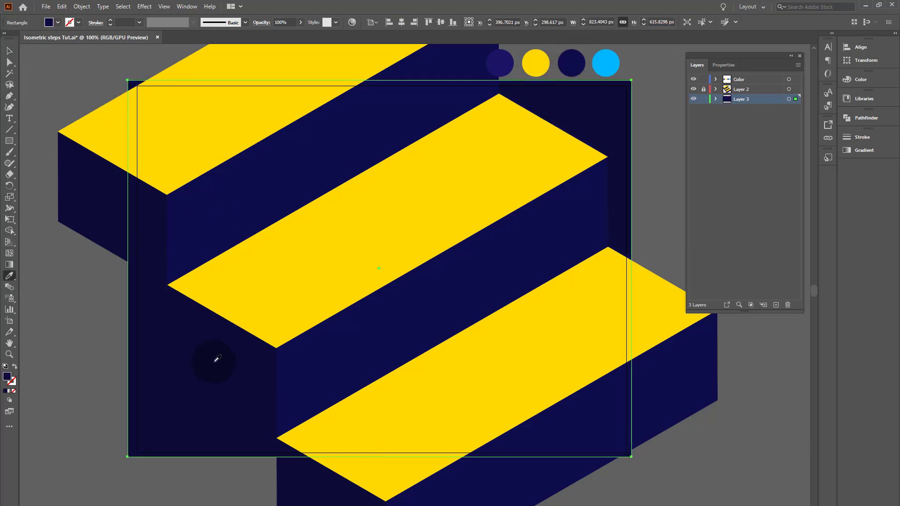
left_click(10, 51)
left_click(661, 151)
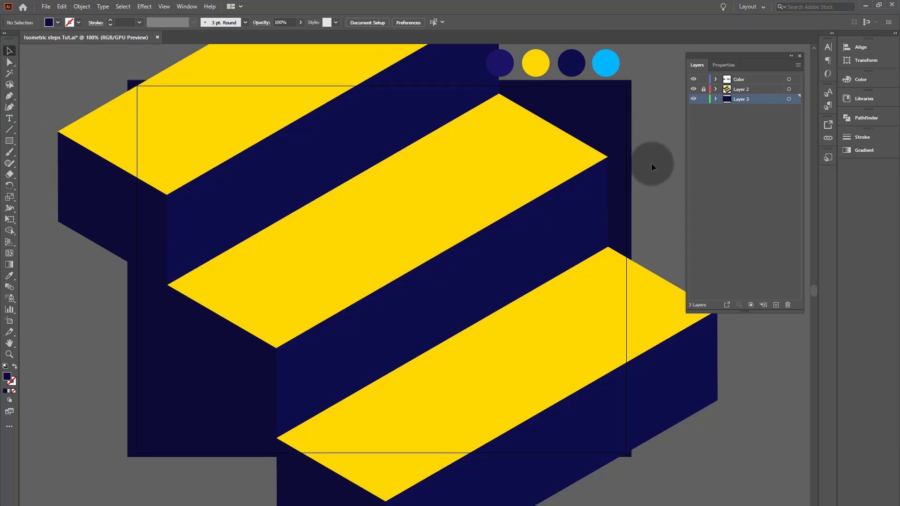
Lock the background layer, add a new layer above the steps, and place the text "move" on the middle step.
left_click(10, 118)
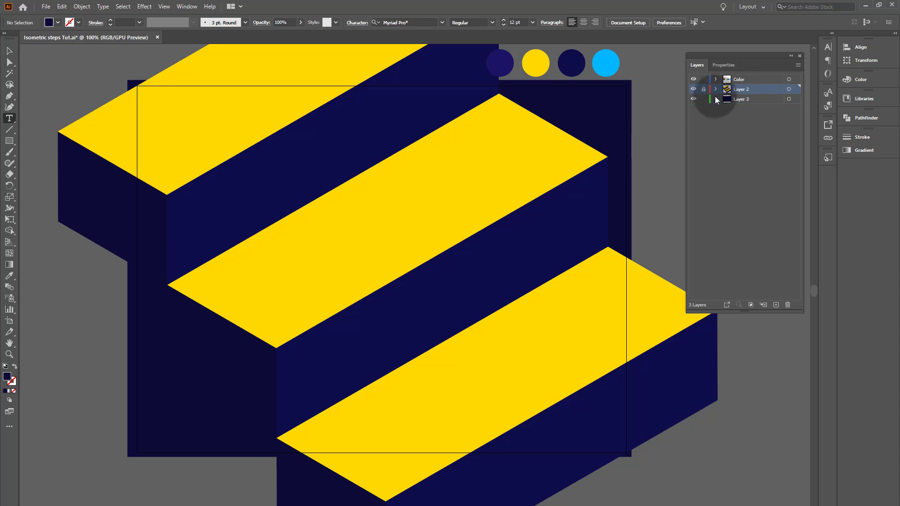
left_click(776, 305)
left_click(374, 224)
type("move")
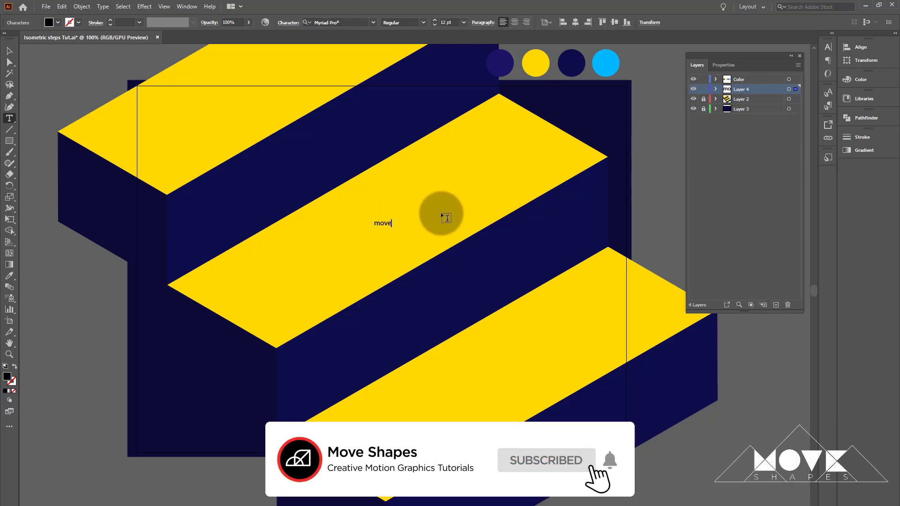
Set the "move" text's font to Montserrat Black.
left_click(9, 51)
left_click(361, 22)
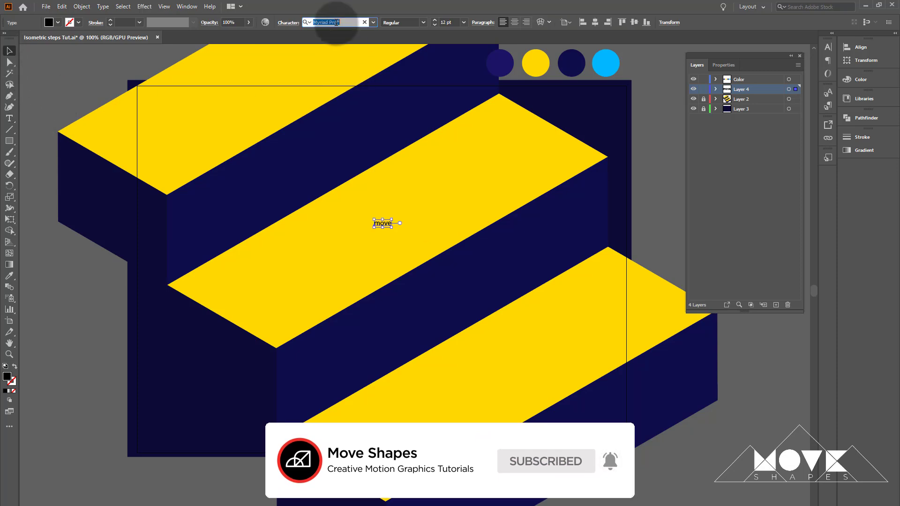
type("mon")
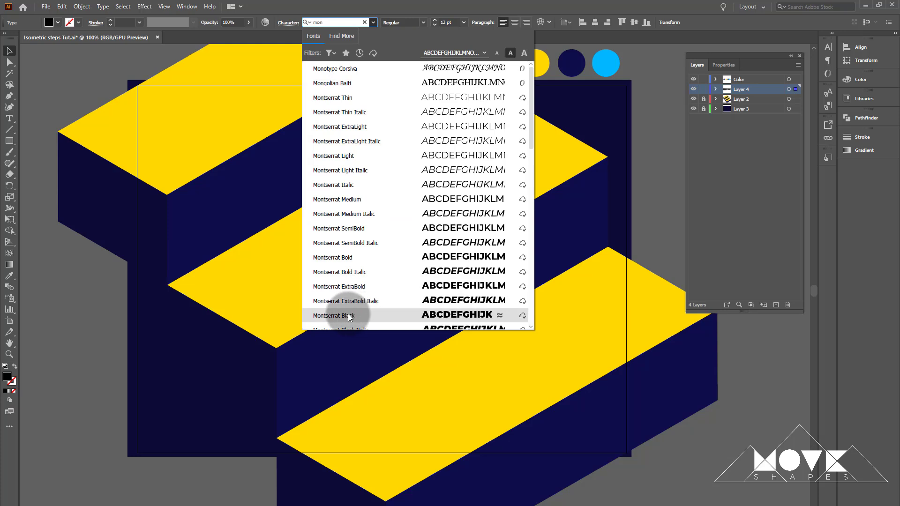
left_click(373, 319)
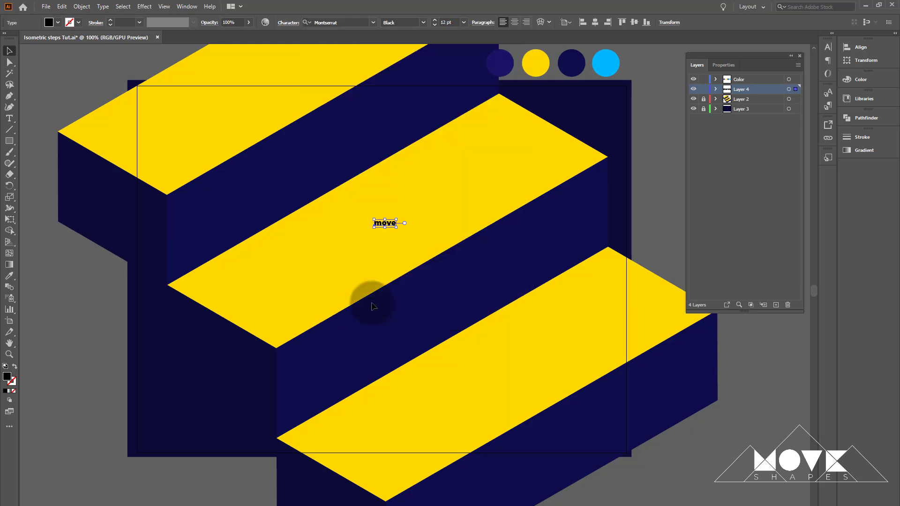
Turn on all caps for the text and enlarge it to about 200 pt across the middle step.
left_click(289, 24)
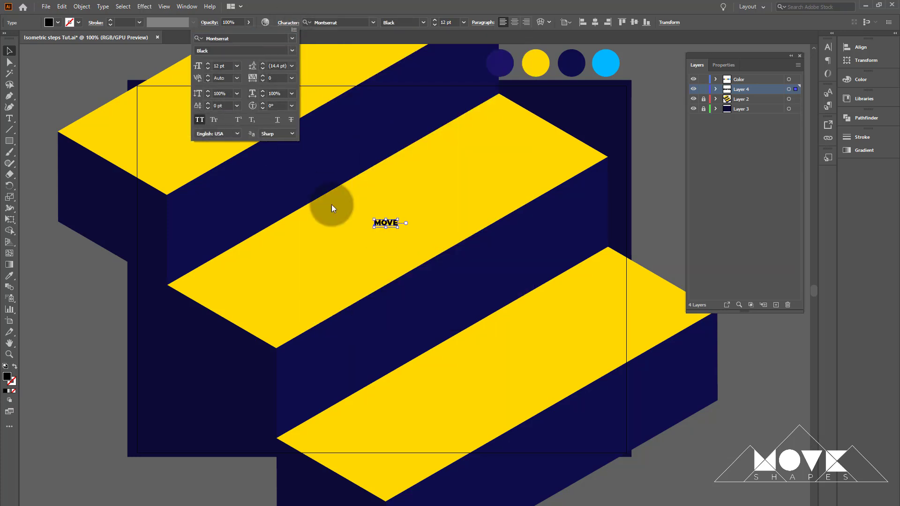
left_click(375, 249)
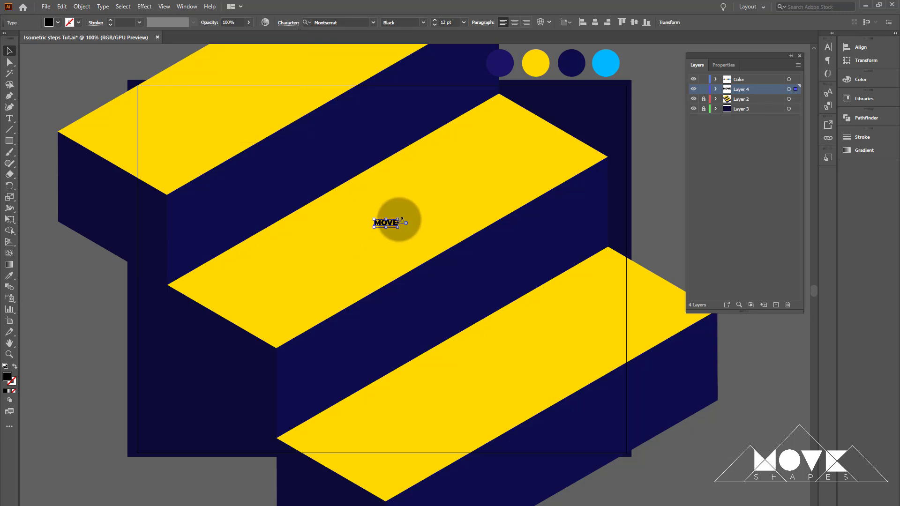
left_click_drag(400, 219, 583, 155)
left_click_drag(443, 245, 451, 268)
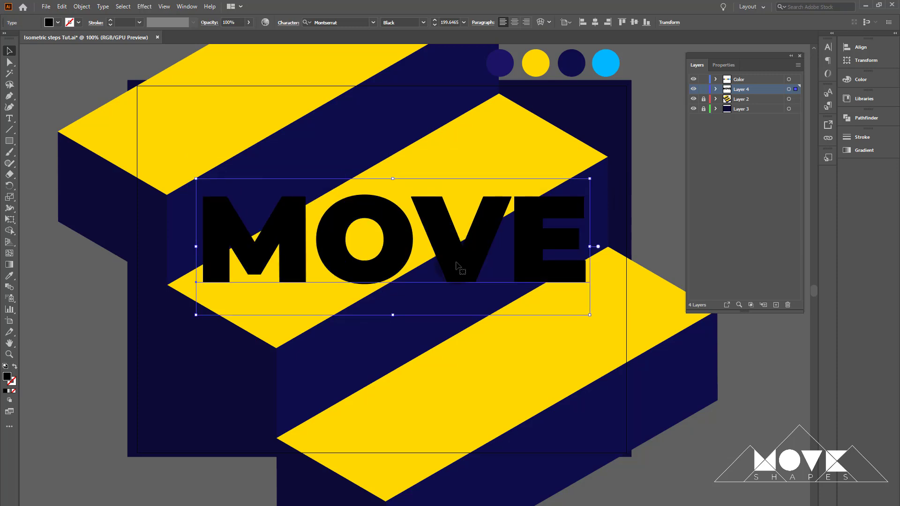
Apply a 3D Extrude & Bevel effect to the text with the Isometric Right position and an extrude depth of 0 pt.
left_click(144, 6)
mouse_move(159, 63)
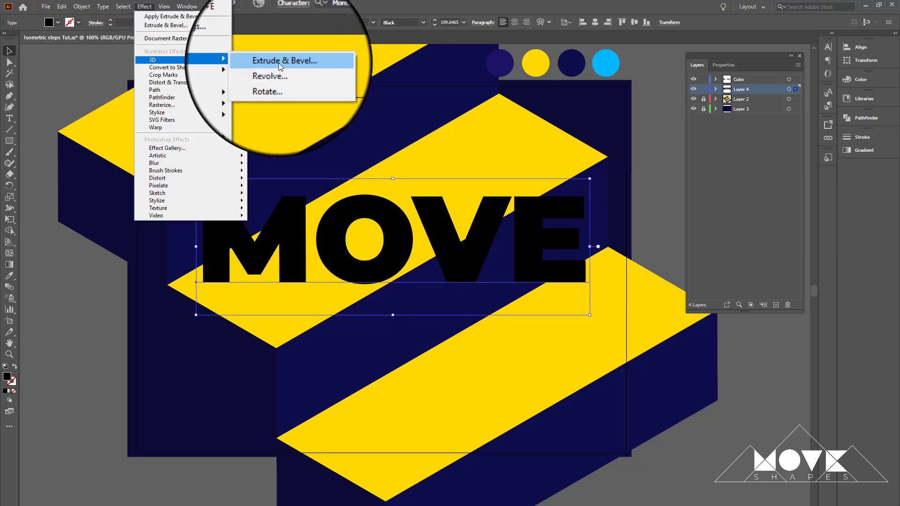
left_click(278, 63)
left_click(725, 127)
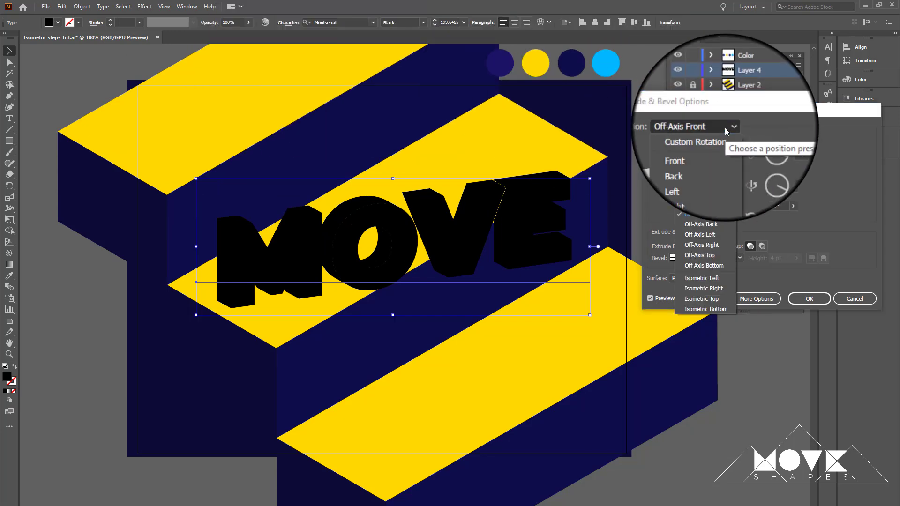
left_click(707, 284)
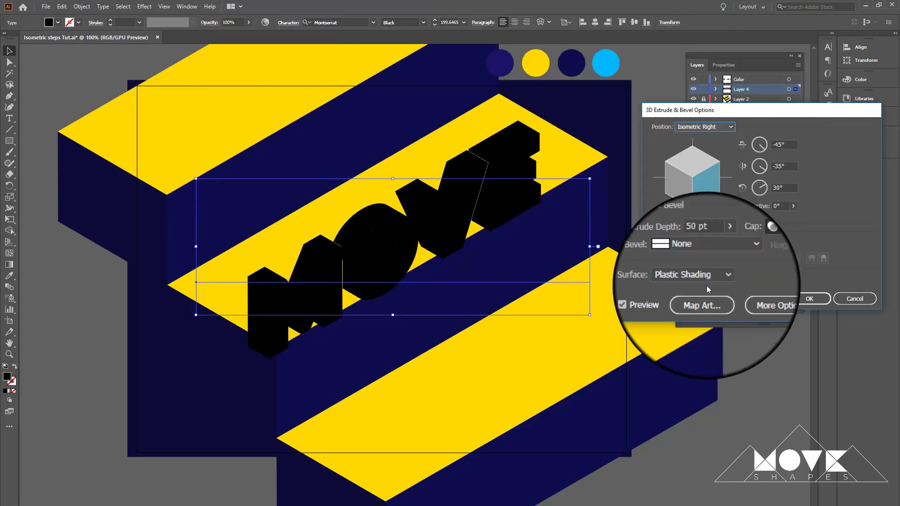
left_click(679, 245)
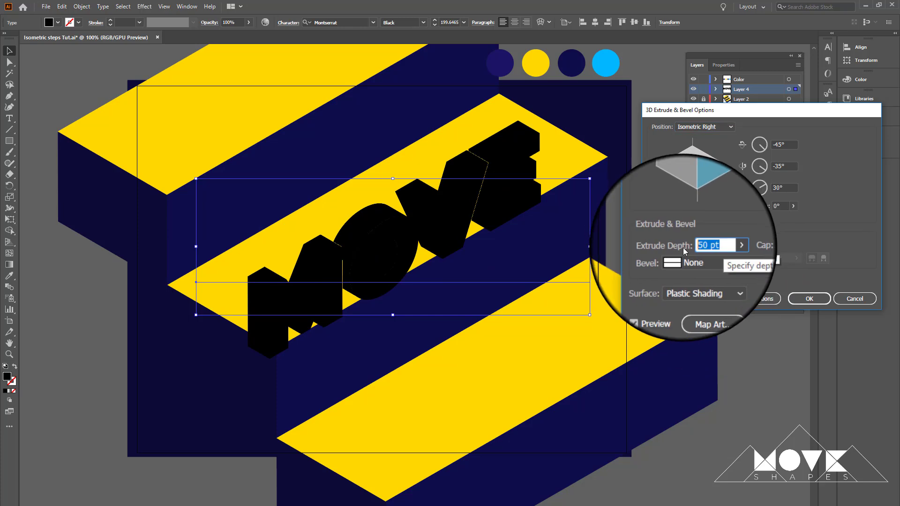
type("0")
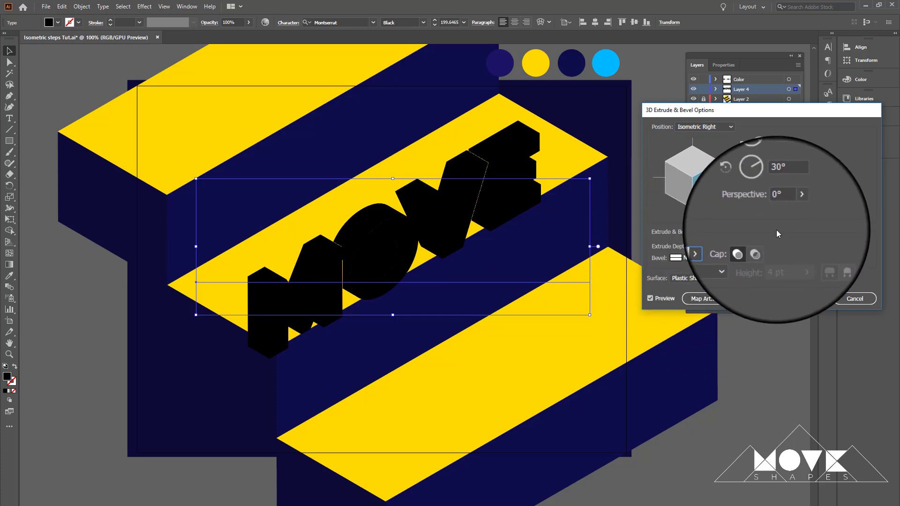
left_click(815, 298)
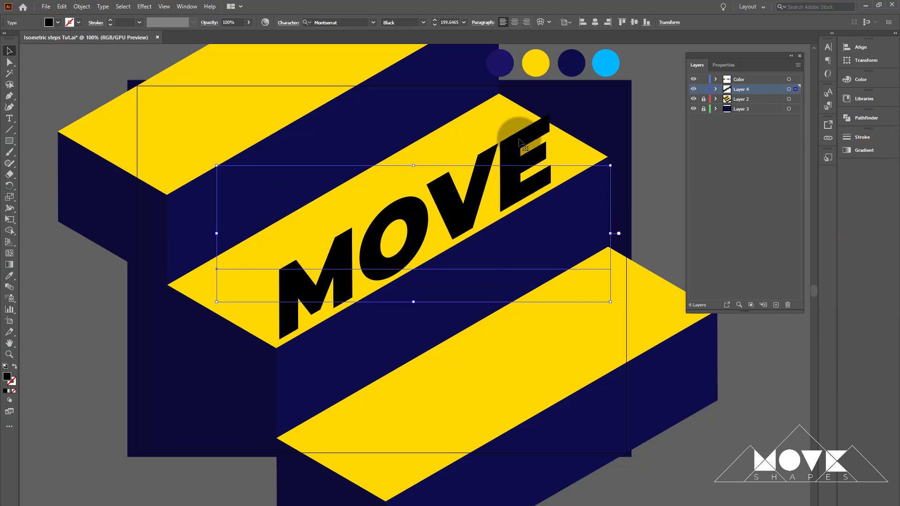
Recolour the MOVE text with the palette's light blue and move it onto the middle step's long front face.
key("i")
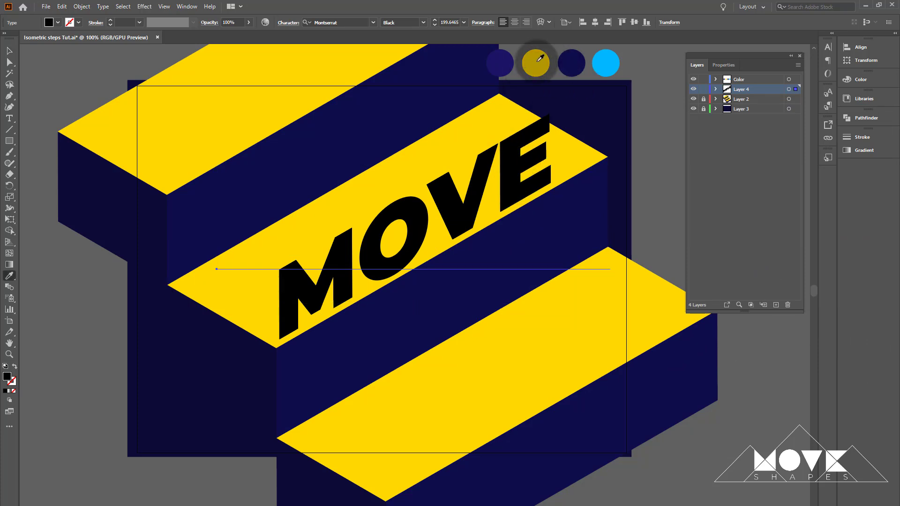
left_click(606, 63)
key("v")
left_click_drag(519, 169, 547, 224)
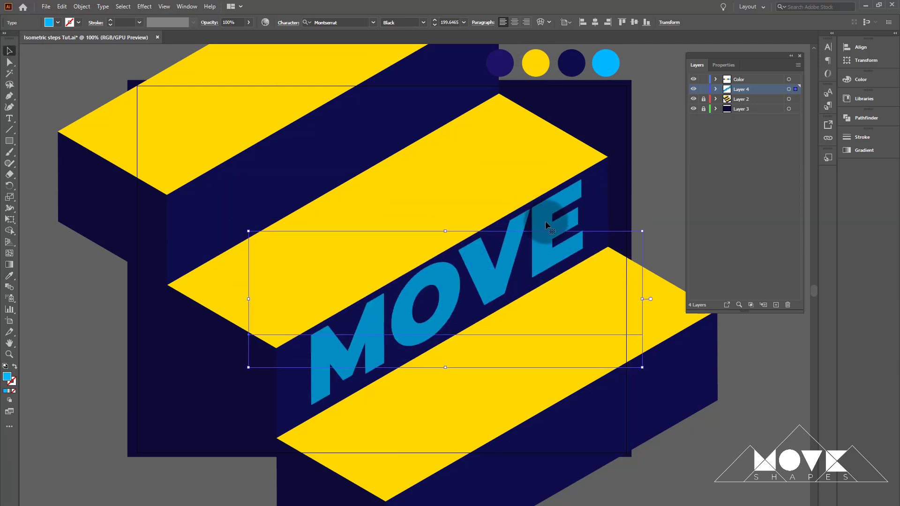
Copy the MOVE text, paste it in place on a new layer above, and lock Layer 4.
left_click(61, 6)
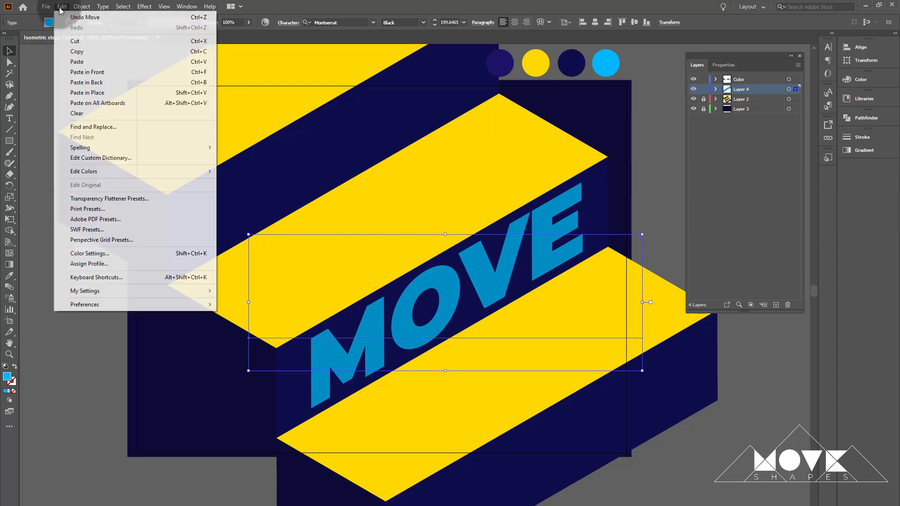
left_click(68, 52)
left_click(775, 305)
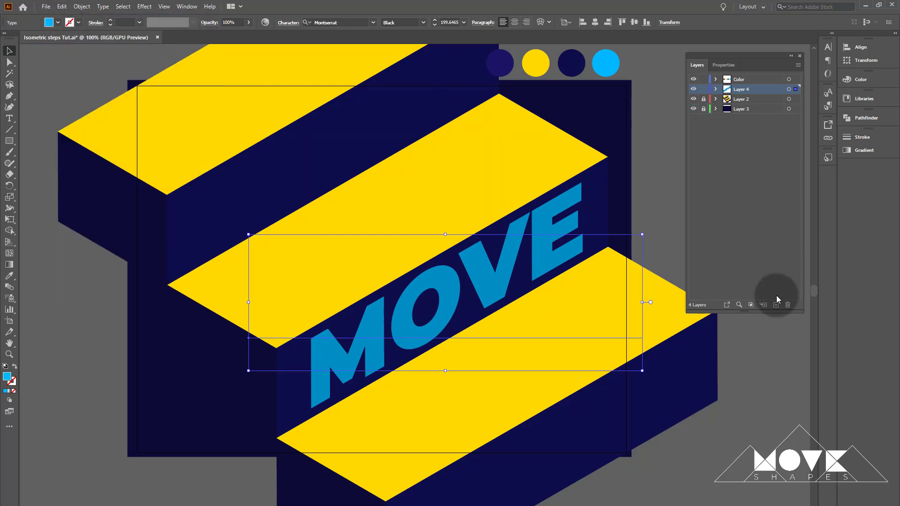
left_click(61, 6)
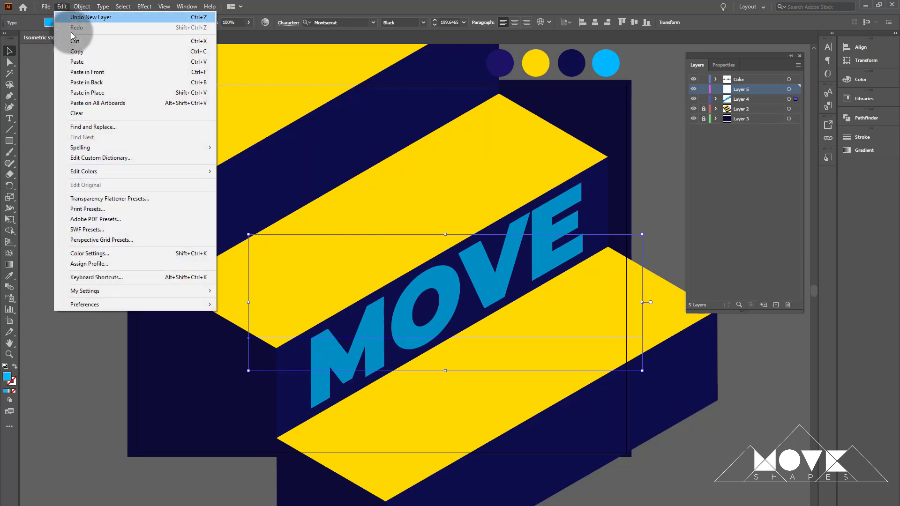
left_click(88, 92)
Edit the text copy's 3D Extrude & Bevel effect, setting the X-axis rotation to 45°.
left_click(725, 65)
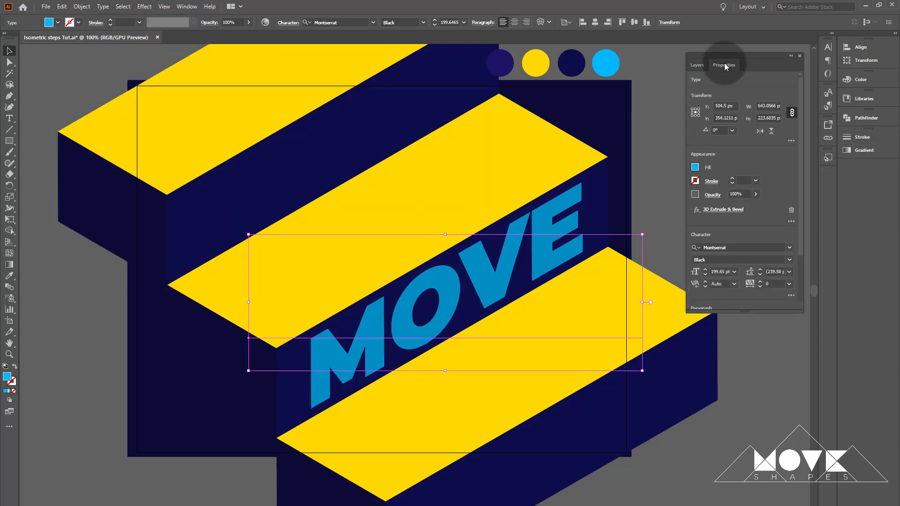
left_click(732, 202)
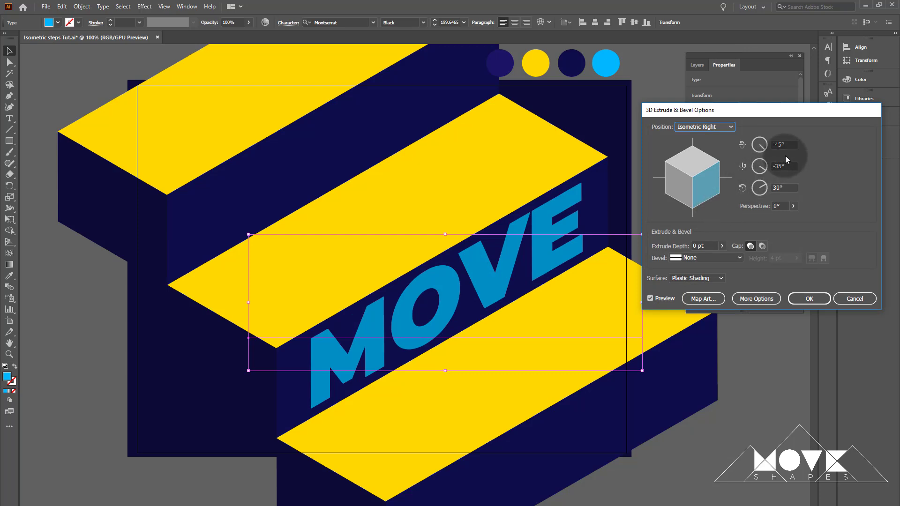
left_click_drag(769, 146, 783, 149)
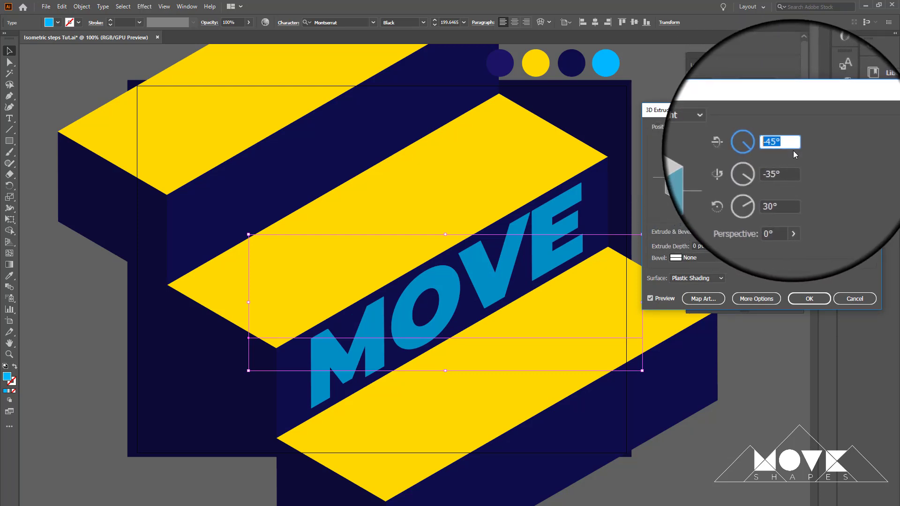
type("45")
left_click(809, 297)
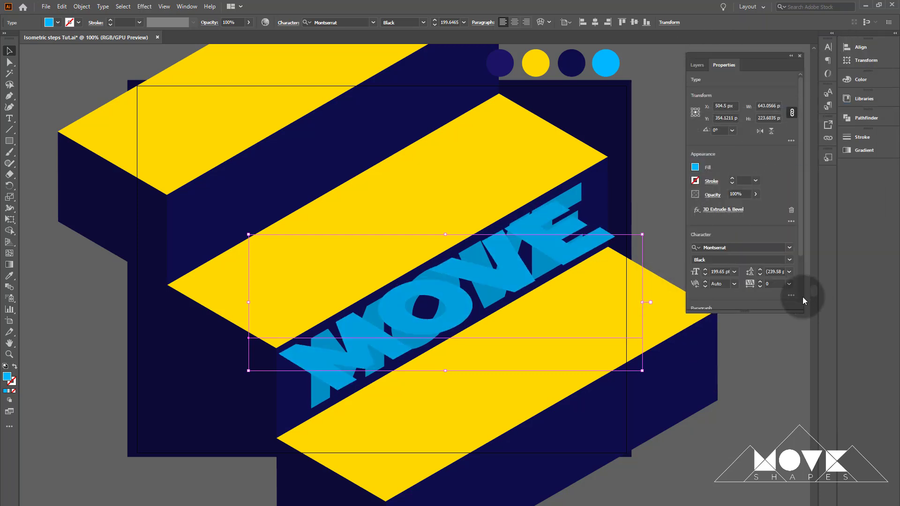
Move the text copy onto the middle step's yellow top face and recolour it with the palette's dark navy.
left_click(660, 193)
left_click_drag(548, 241, 507, 162)
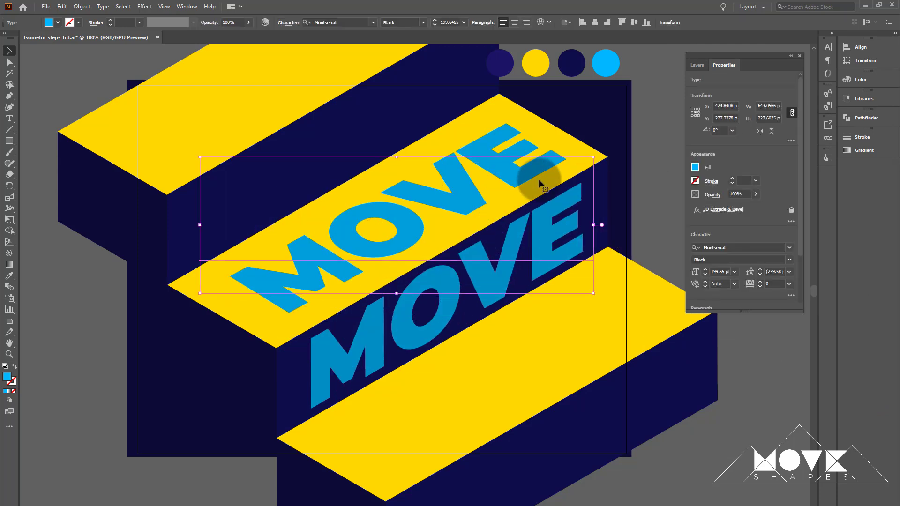
left_click(9, 276)
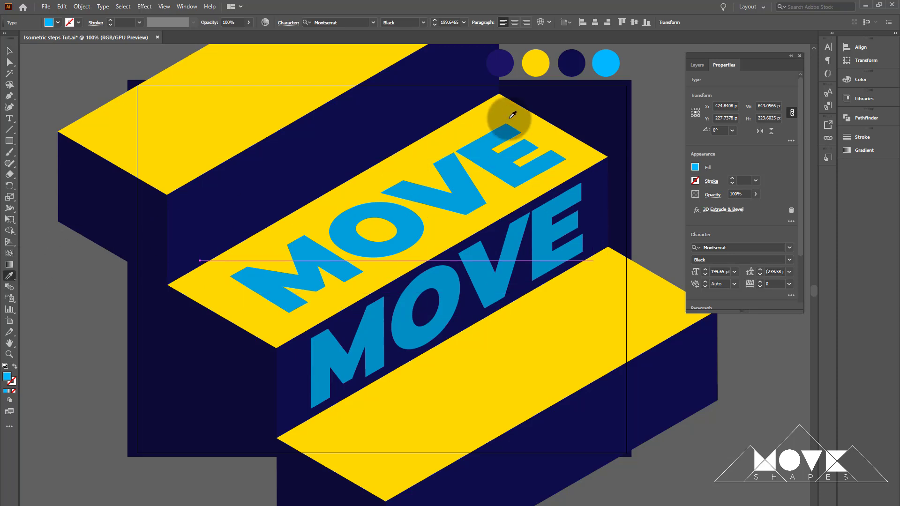
left_click(572, 64)
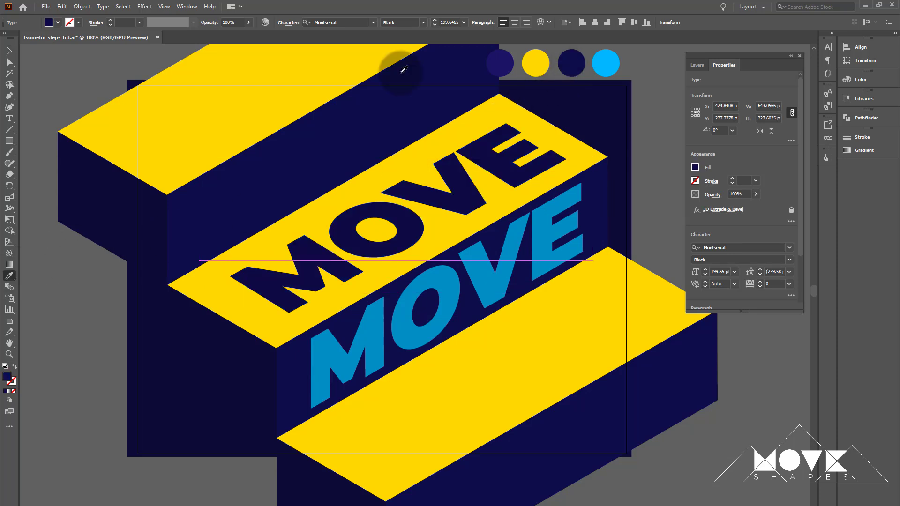
left_click(10, 51)
left_click(661, 136)
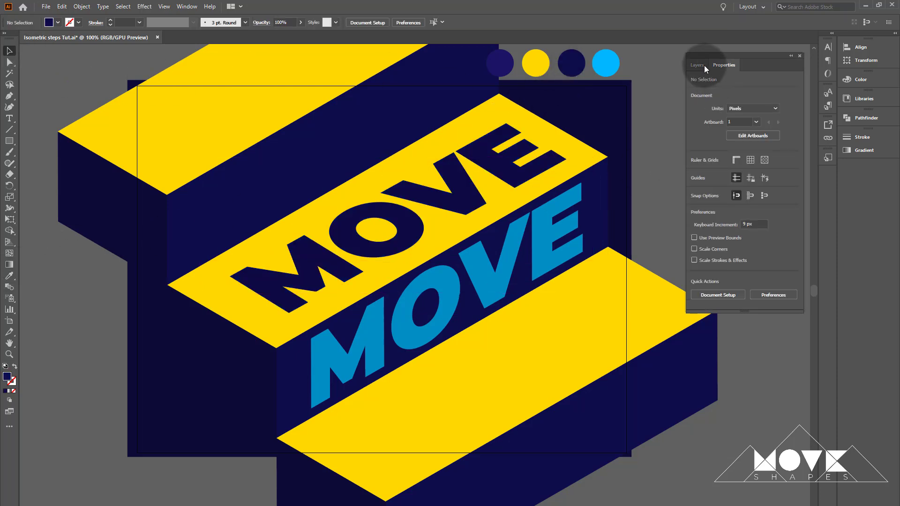
Toggle Layer 5's visibility off and back on, and lock the Color layer.
left_click(703, 66)
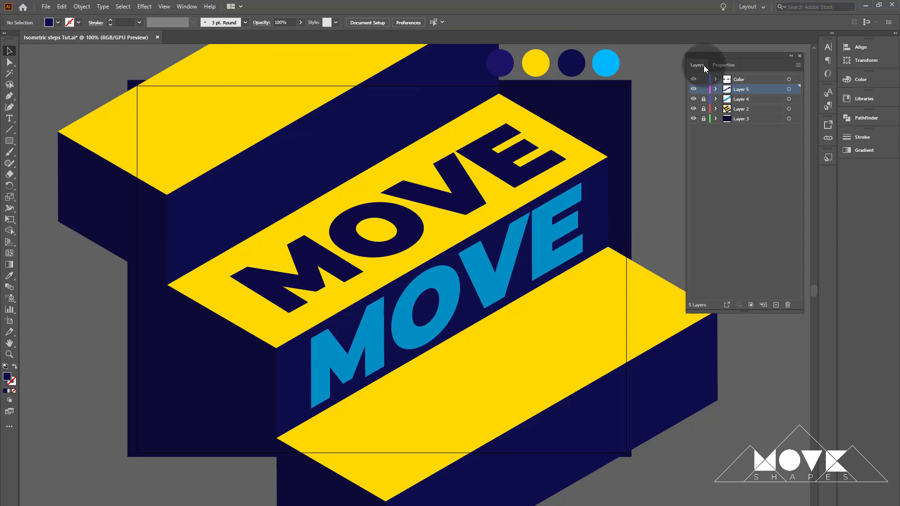
left_click(693, 89)
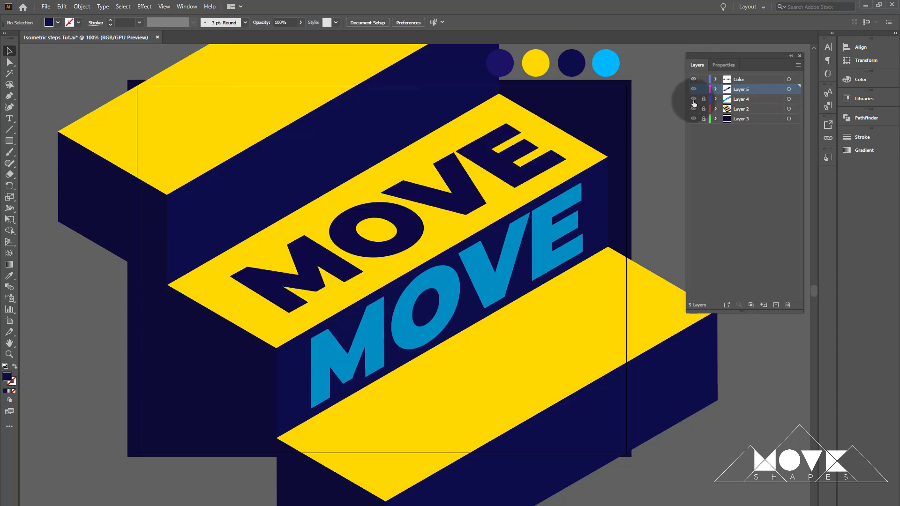
left_click(693, 89)
left_click(704, 79)
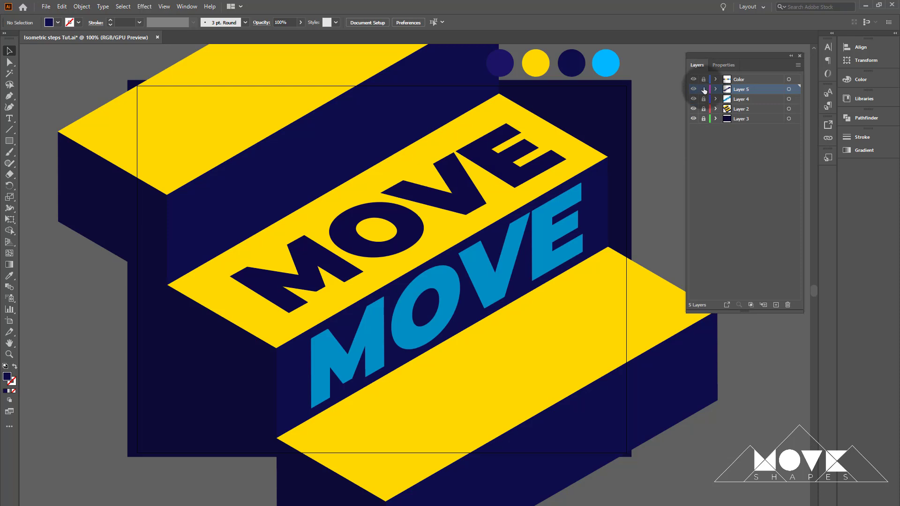
Lock Layer 5, toggle Layer 2's visibility off and back on, and unlock Layer 2.
left_click(703, 89)
left_click(693, 110)
left_click(694, 109)
left_click(703, 108)
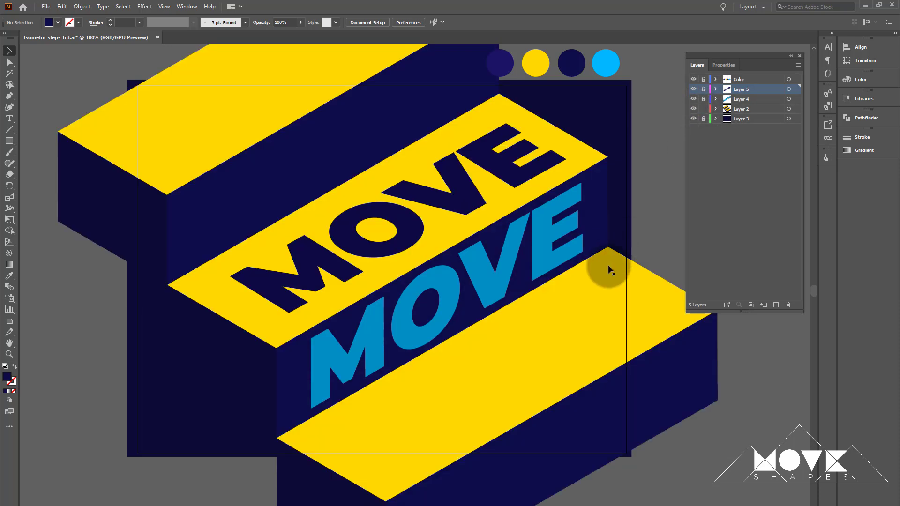
Hide the Color layer, Layer 5 and Layer 4, and fully ungroup the three stair steps into individual faces.
left_click(562, 332)
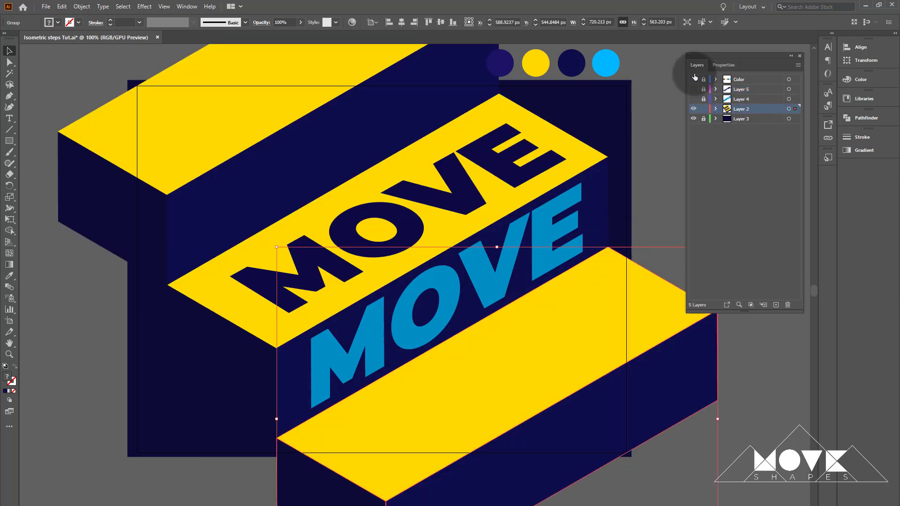
left_click(407, 150, "shift")
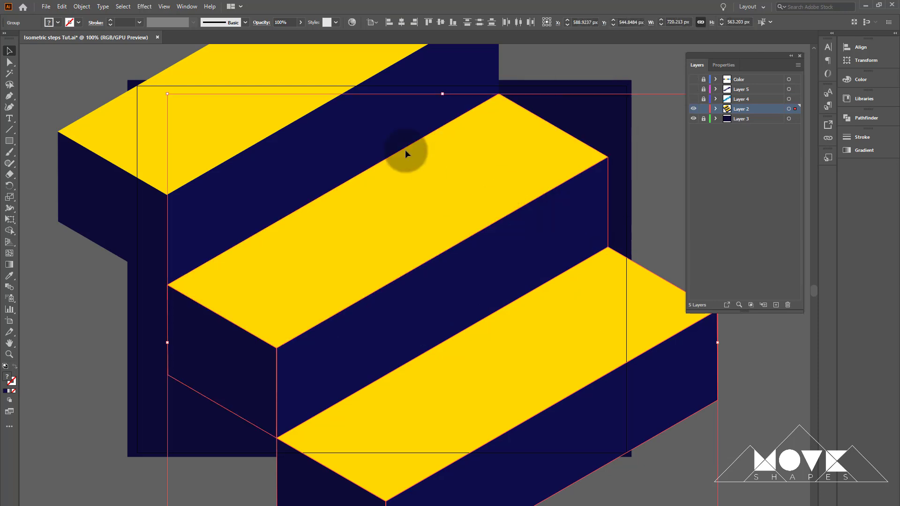
left_click(272, 121, "shift")
right_click(449, 180)
left_click(485, 259)
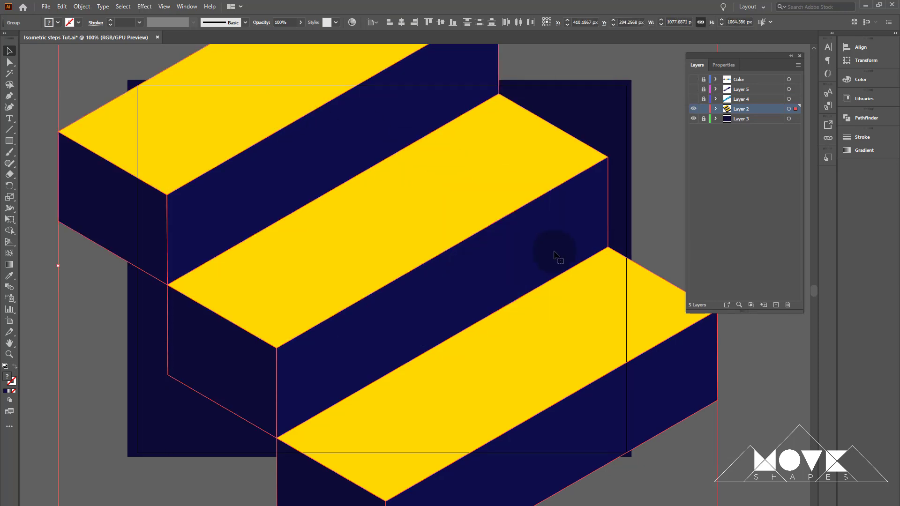
right_click(533, 212)
left_click(559, 294)
right_click(524, 236)
left_click(542, 317)
right_click(535, 294)
left_click(653, 201)
Move individual step faces away to test that they are separate, and undo the moves.
left_click(528, 215)
left_click(238, 142)
left_click_drag(441, 209, 605, 194)
key("ctrl+z")
left_click_drag(193, 351, 111, 399)
left_click(382, 332)
left_click_drag(382, 332, 499, 358)
key("ctrl+z")
key("ctrl+z")
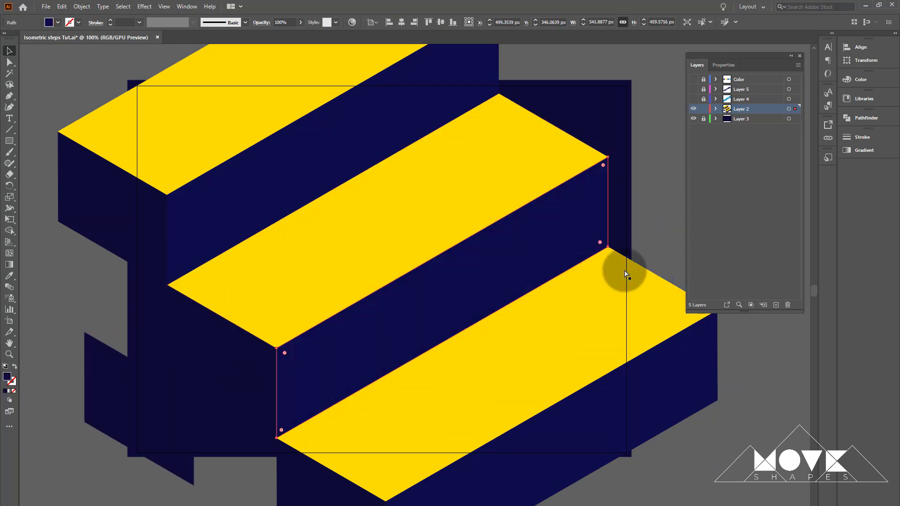
left_click(666, 197)
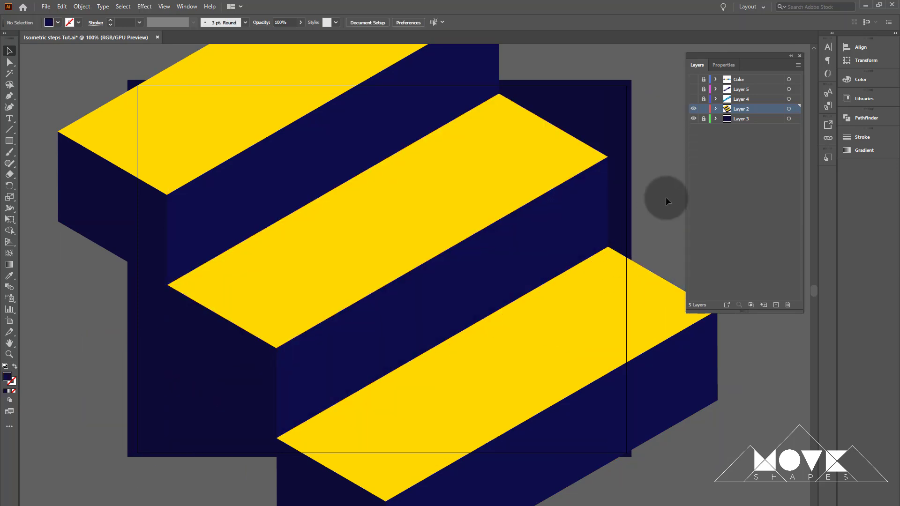
Cut the lower step's yellow top face and paste it in back on a new layer above Layer 2.
left_click(577, 337)
left_click(62, 6)
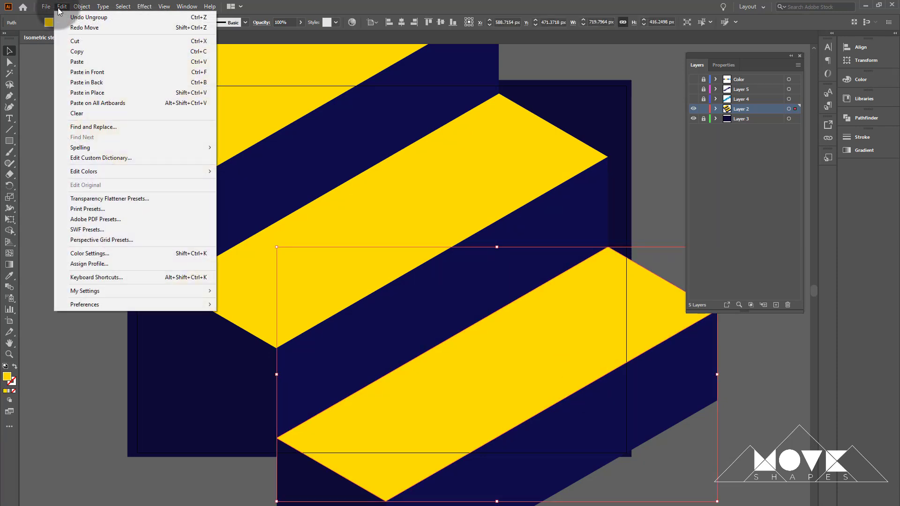
left_click(74, 40)
left_click(776, 304)
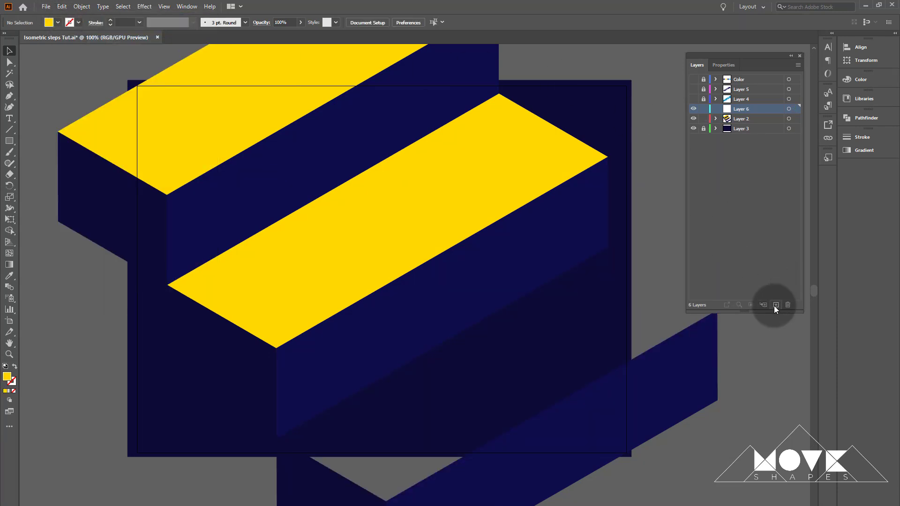
left_click(61, 7)
left_click(66, 82)
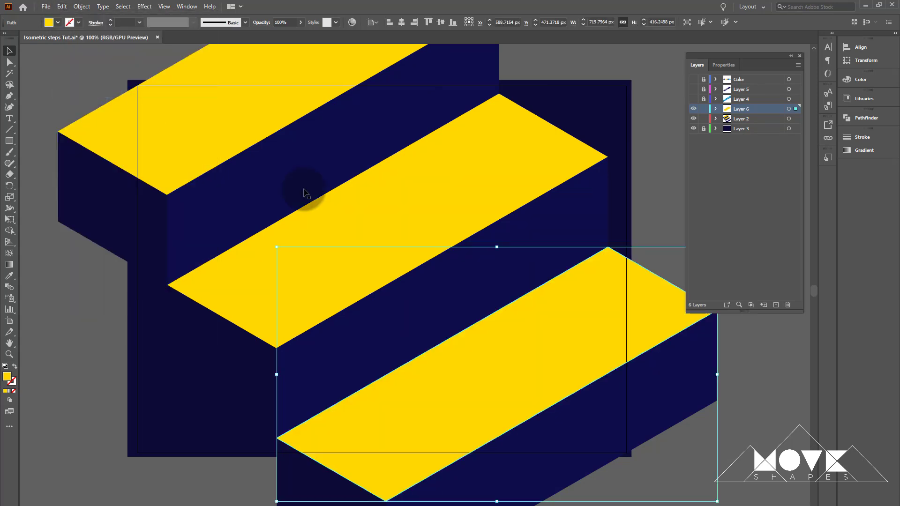
Cut the lower step's front and left side faces and paste each in back on its own new layer.
left_click(649, 365)
key("ctrl+x")
left_click(775, 304)
key("ctrl+b")
left_click(333, 490)
key("ctrl+x")
left_click(776, 305)
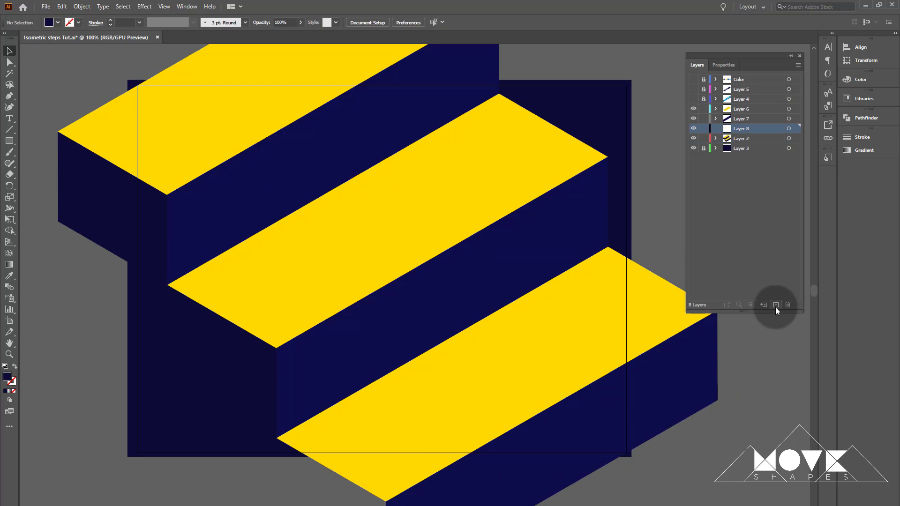
key("ctrl+b")
Cut the middle step's top, front and left side faces and paste each in back on its own new layer.
left_click(596, 286)
key("ctrl+x")
left_click(776, 305)
key("ctrl+b")
left_click(542, 272)
key("ctrl+x")
left_click(776, 305)
key("ctrl+b")
left_click(249, 366)
left_click(776, 305)
key("ctrl+b")
Cut the upper step's front face and paste it in back on its own new layer.
left_click(422, 120)
key("ctrl+x")
left_click(776, 304)
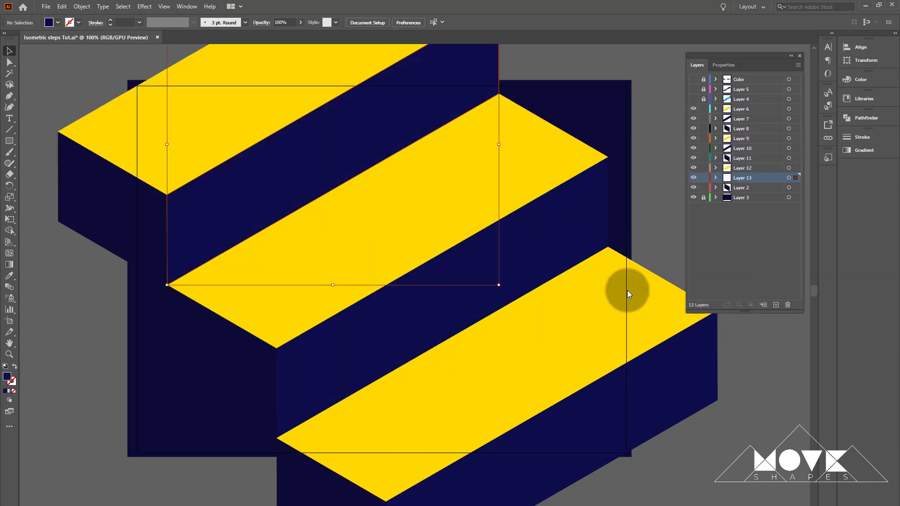
key("ctrl+b")
Check the upper step's left side face on Layer 2 by toggling its visibility, and show the MOVE text layers again.
left_click(141, 215)
double_click(693, 187)
left_click(693, 99)
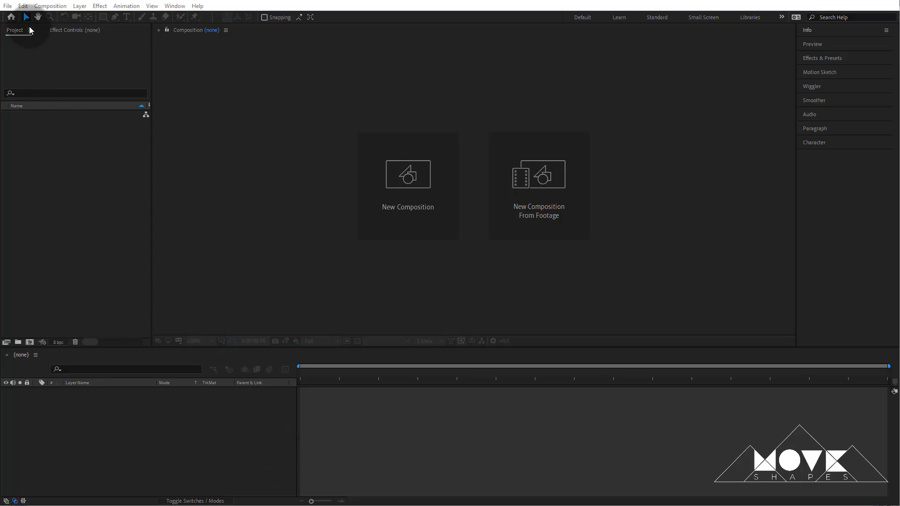
Switch to After Effects and import Isometric steps Tut.ai as a composition.
left_click(8, 7)
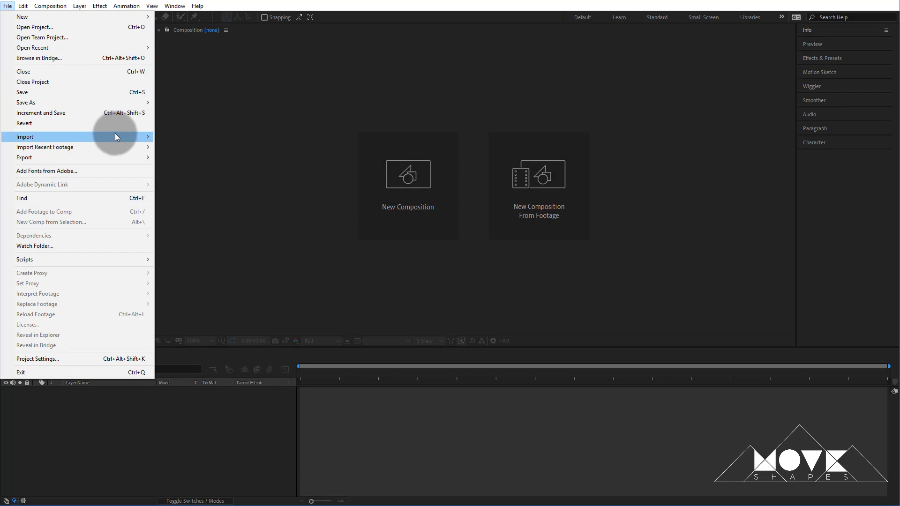
mouse_move(115, 136)
left_click(169, 134)
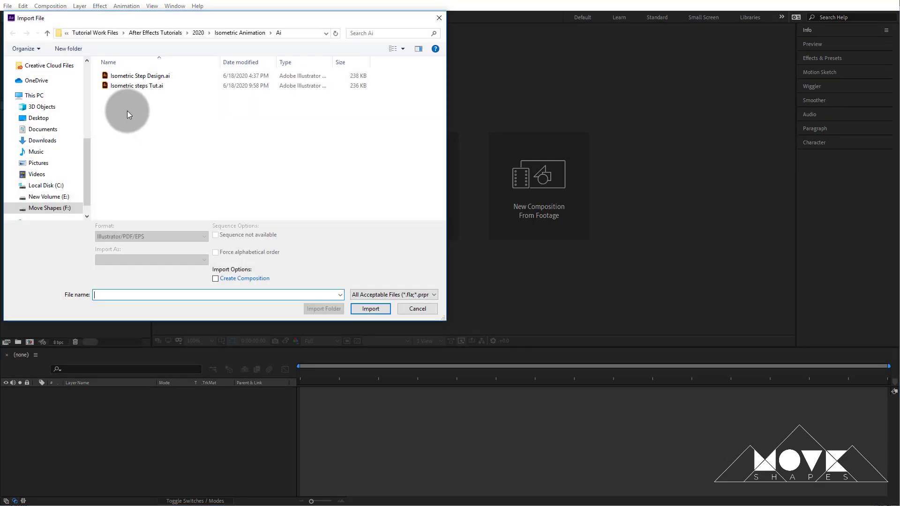
left_click(120, 86)
left_click(153, 260)
left_click(151, 274)
left_click(371, 311)
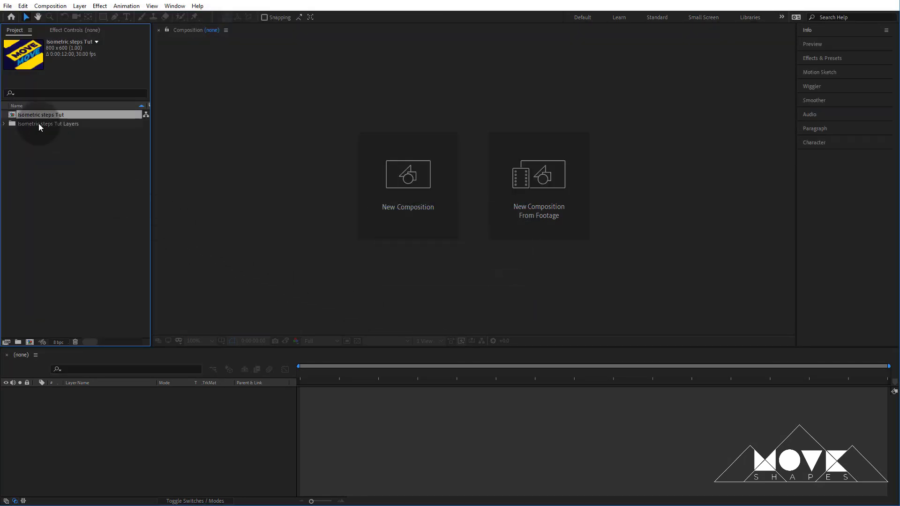
Open the Isometric steps Tut composition and delete its Color layer.
double_click(34, 116)
left_click_drag(34, 116, 86, 357)
left_click(87, 391)
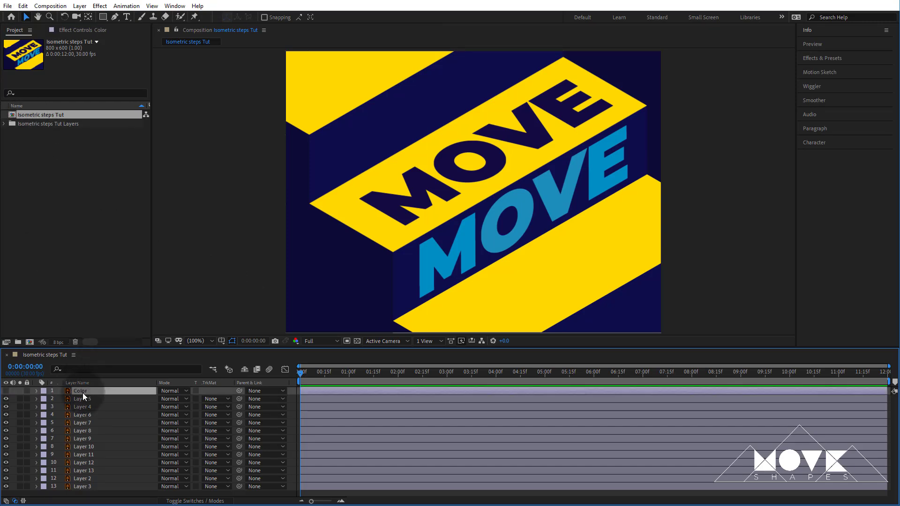
left_click(30, 7)
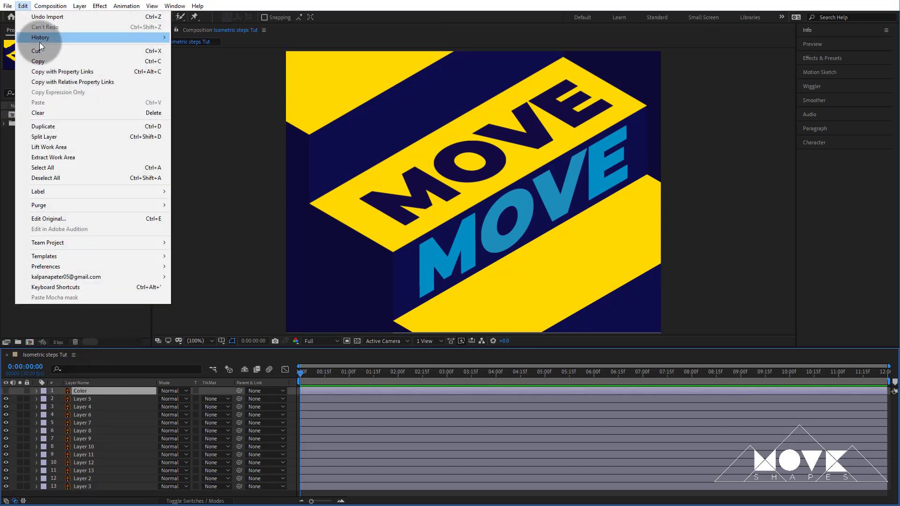
left_click(52, 114)
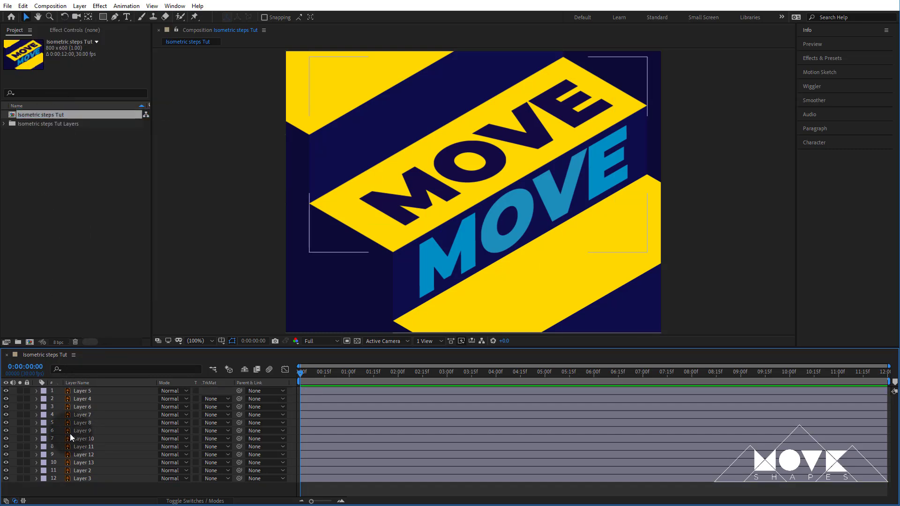
Lock all the composition's layers, toggle Layer 5's visibility off and on to identify it, and unlock Layer 5.
left_click_drag(26, 394, 26, 479)
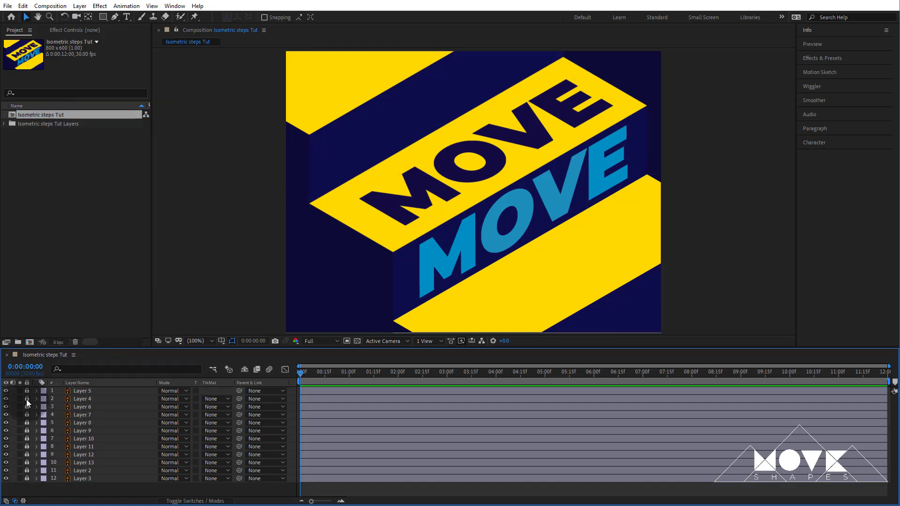
left_click(7, 391)
left_click(6, 391)
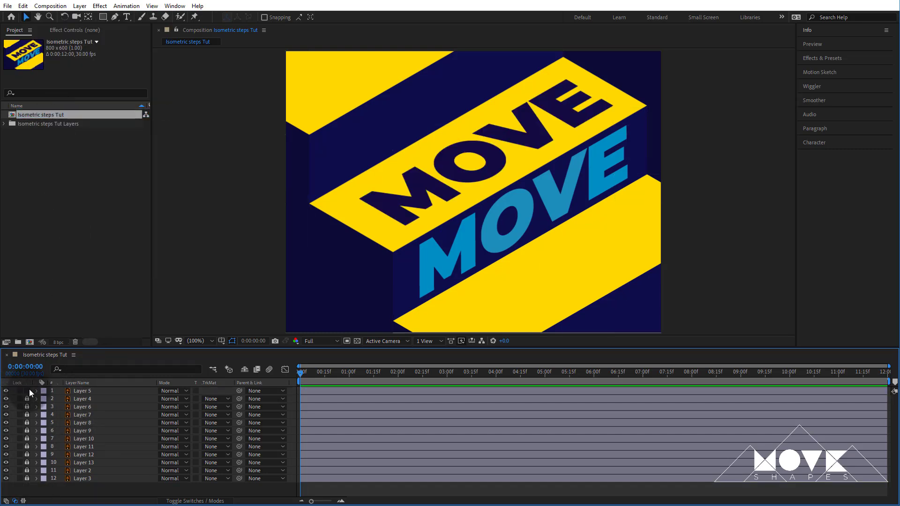
Rename Layer 5 as Move Top, unlock Layer 4 and rename it as Move Front.
left_click(81, 393)
right_click(82, 392)
left_click(86, 390)
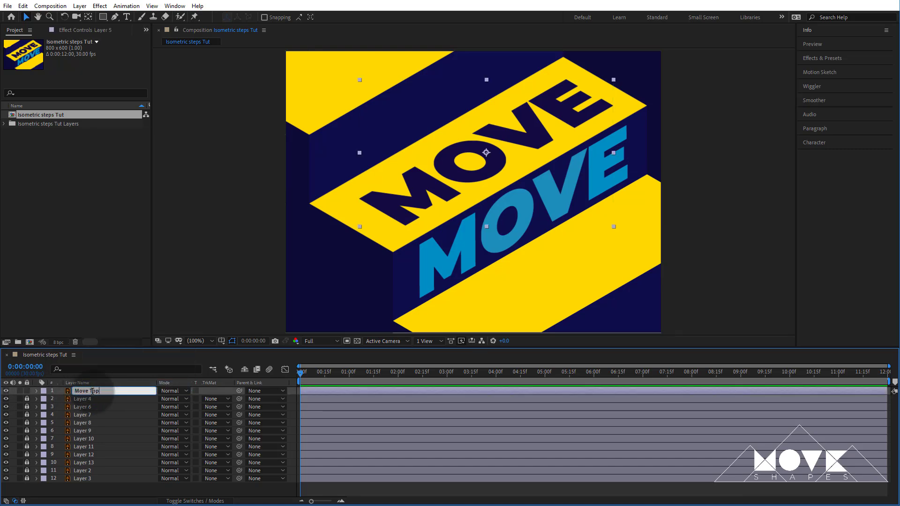
left_click(27, 399)
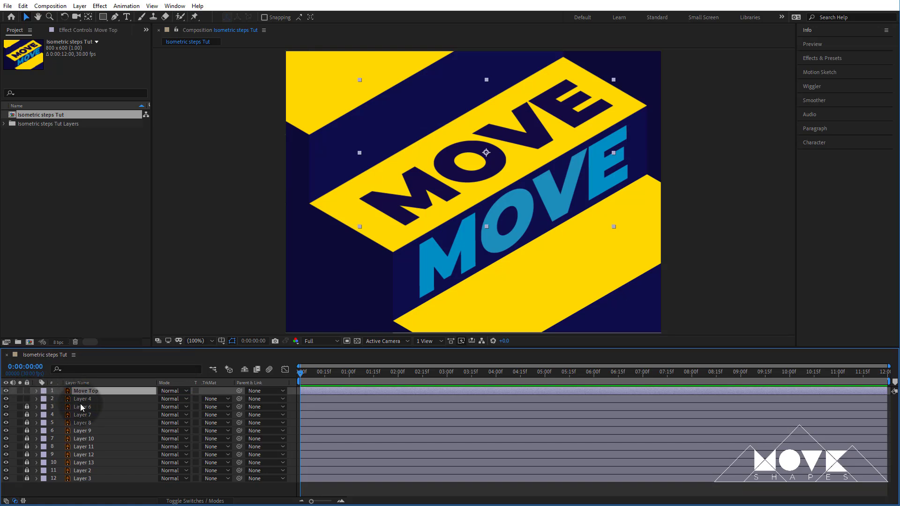
right_click(84, 399)
left_click(90, 397)
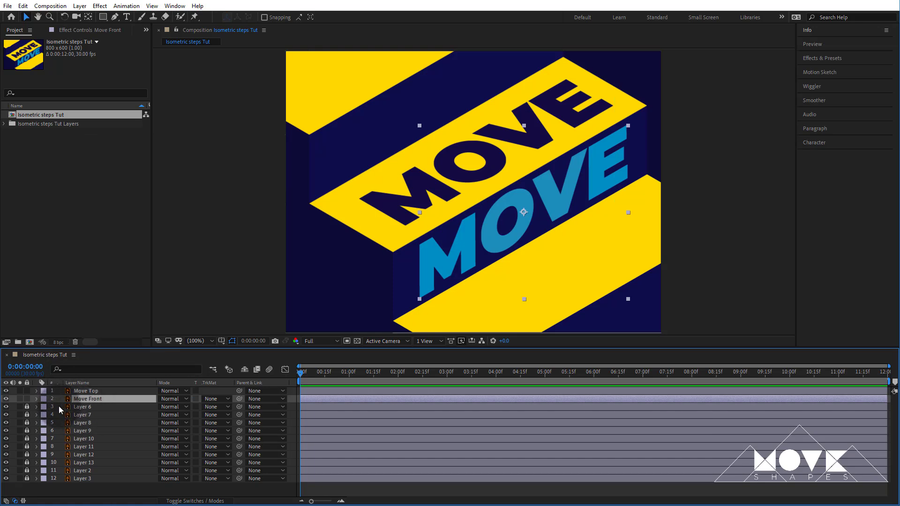
Set the Move Top label colour to Yellow and Move Front to Blue, and lock both layers.
left_click(43, 391)
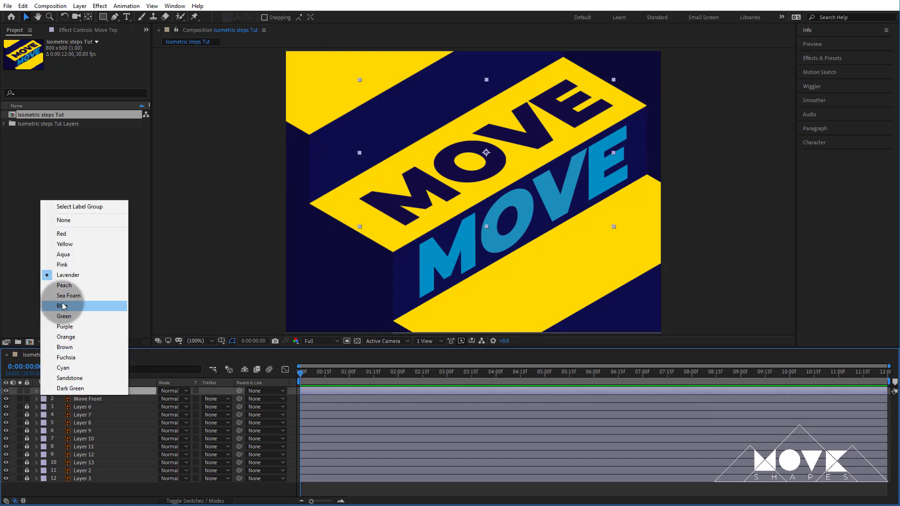
left_click(61, 247)
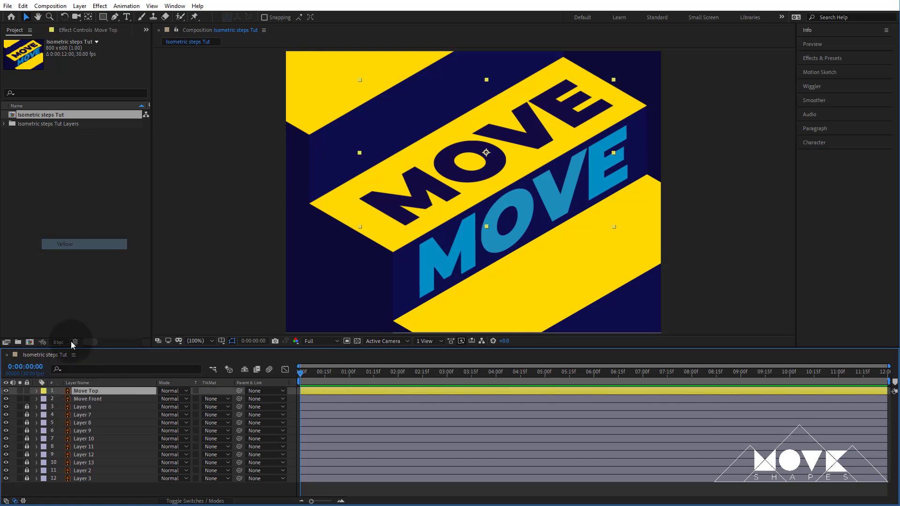
left_click(44, 399)
left_click(62, 316)
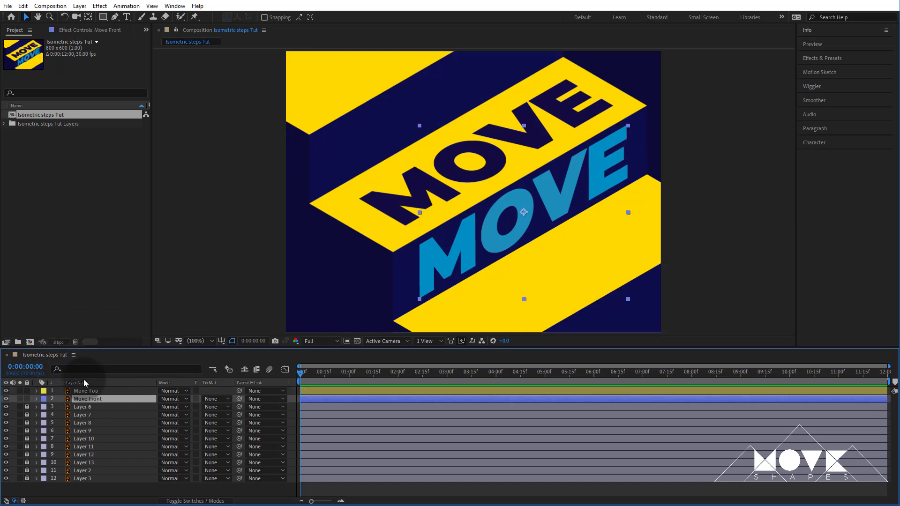
left_click(27, 392)
left_click(26, 399)
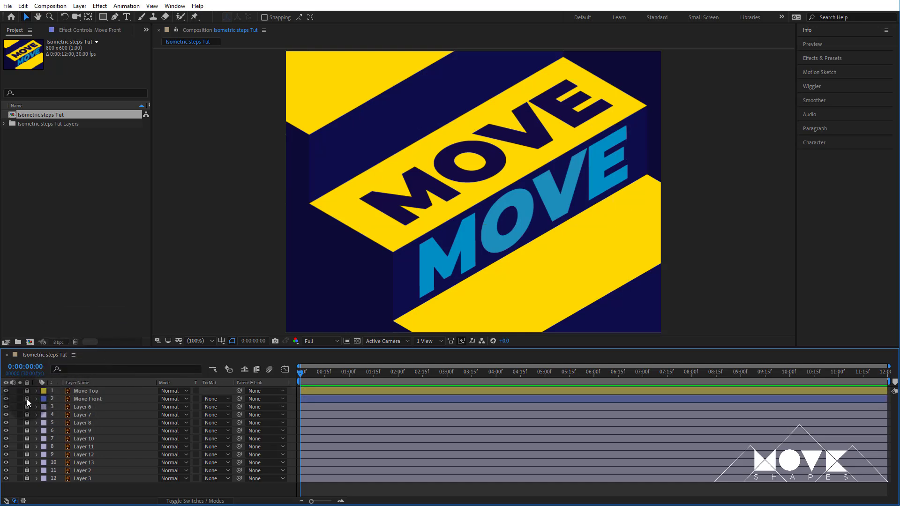
Draw a vertical Pen tool line from the middle step's front top corner down past the composition's lower edge.
left_click(114, 17)
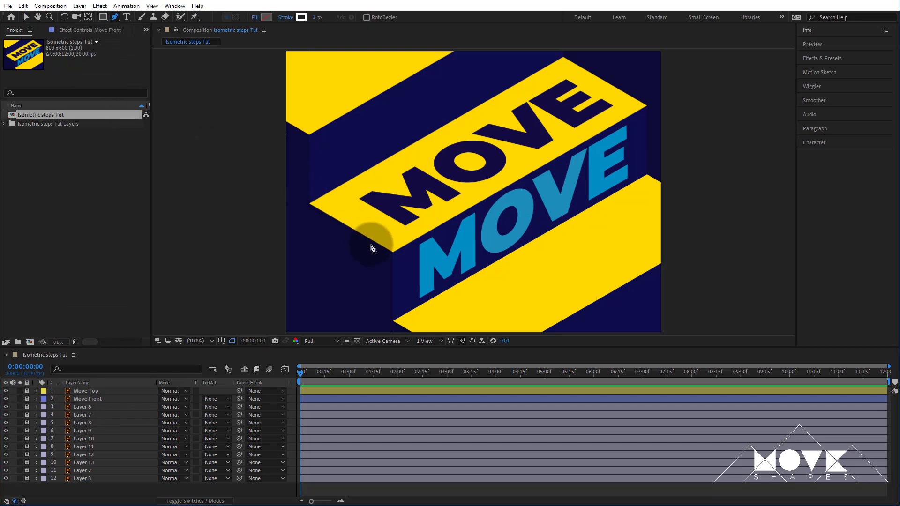
scroll(393, 254, "up", 1)
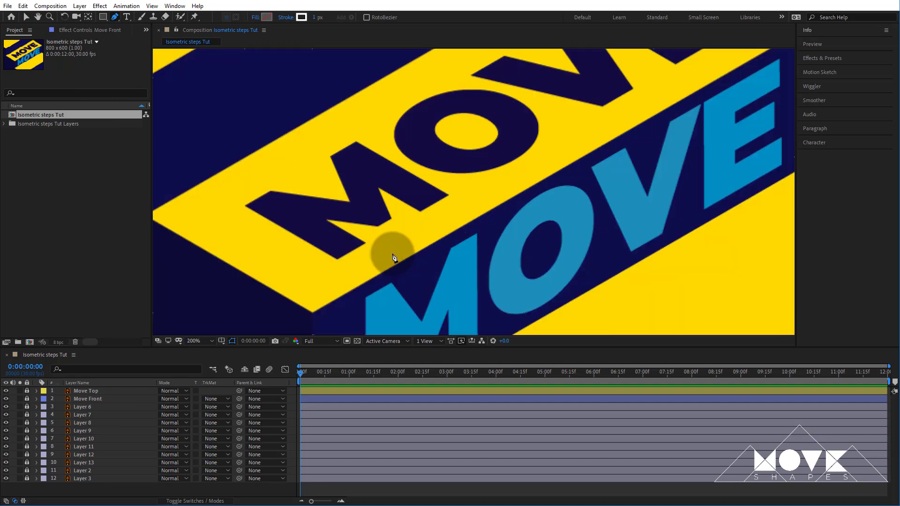
left_click_drag(393, 253, 516, 167)
scroll(435, 209, "up", 1)
left_click_drag(402, 245, 441, 223)
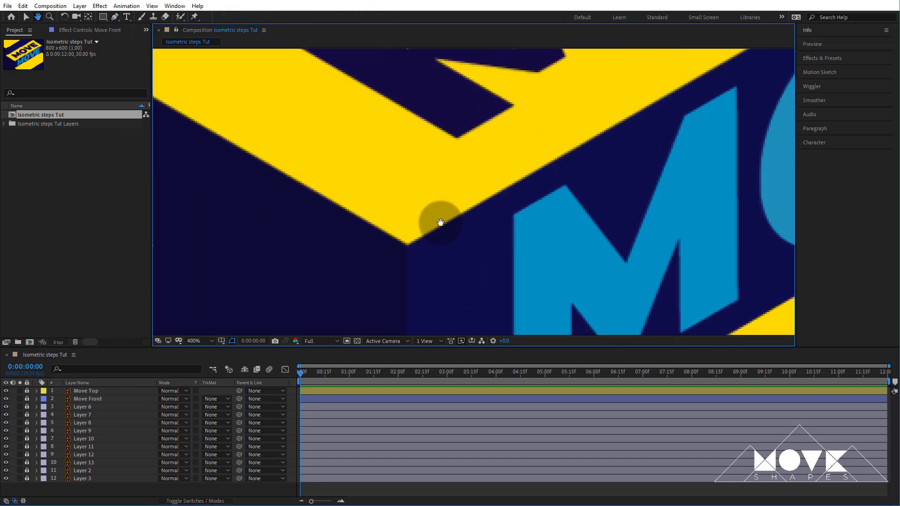
left_click(409, 250)
scroll(431, 282, "down", 5)
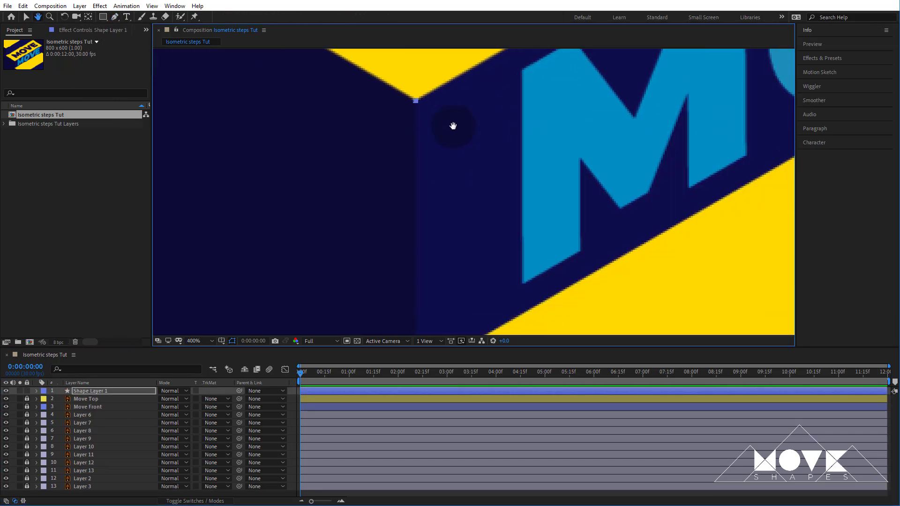
key("comma")
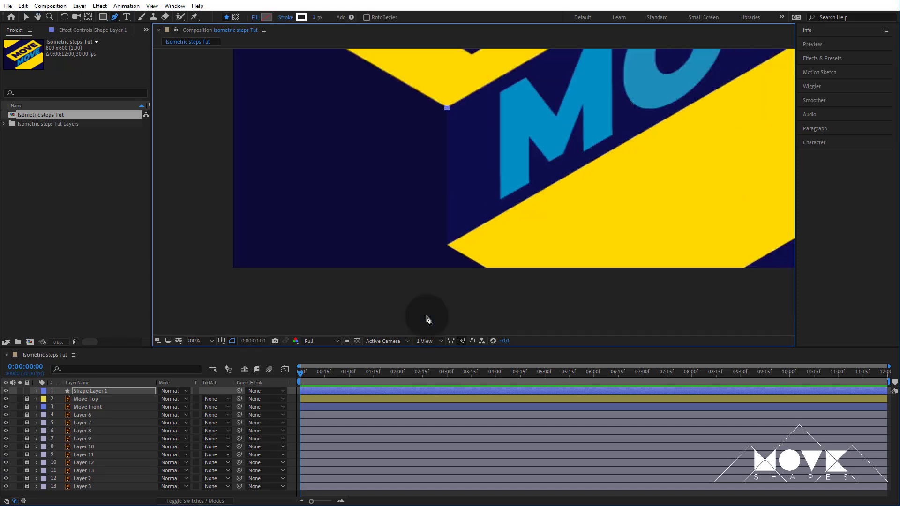
left_click(447, 298)
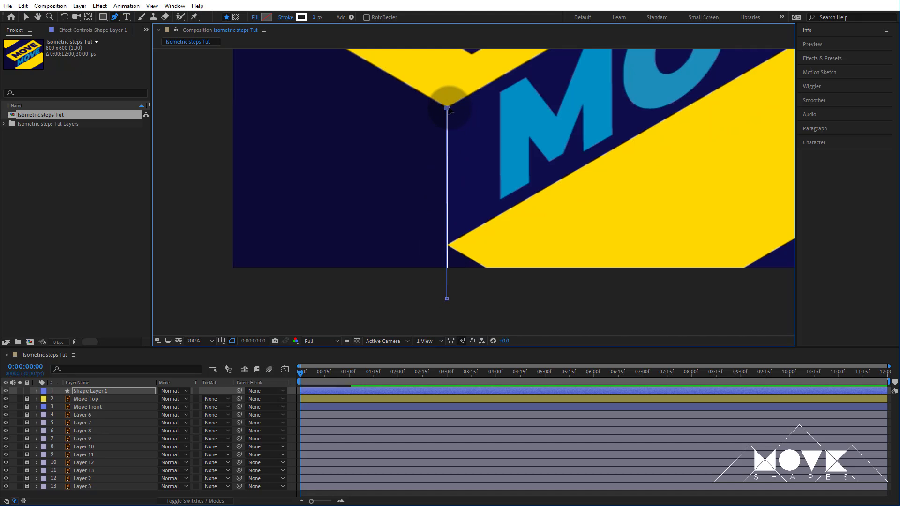
Nudge the vertical line's upper end point straight up beyond the corner onto the yellow top face.
left_click_drag(480, 101, 478, 207)
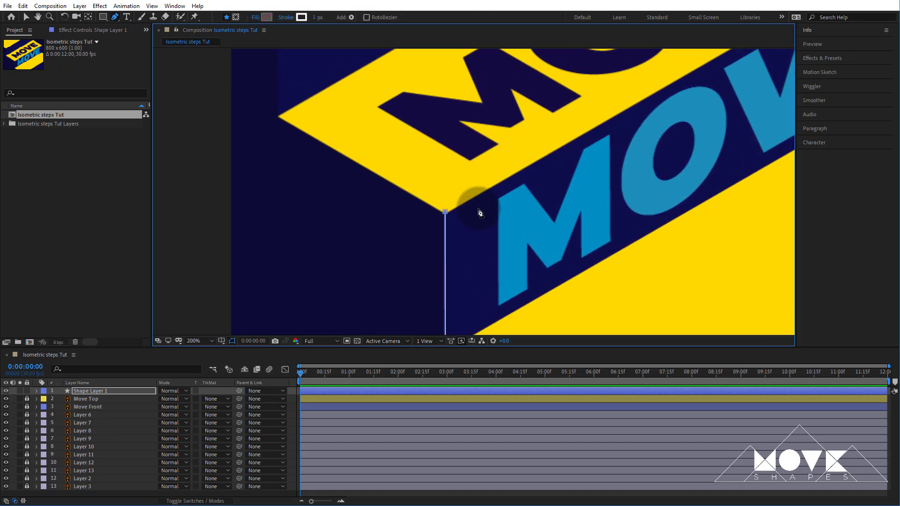
key("shift+Up")
key("shift+Up")
left_click(27, 17)
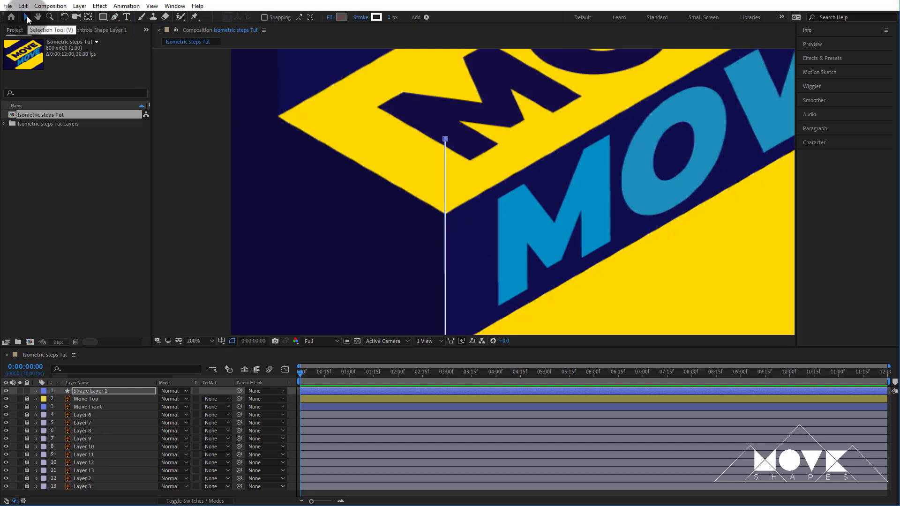
Draw a diagonal Pen tool line in the same shape layer from the step's front corner along its left edge past the composition's side.
left_click(187, 306)
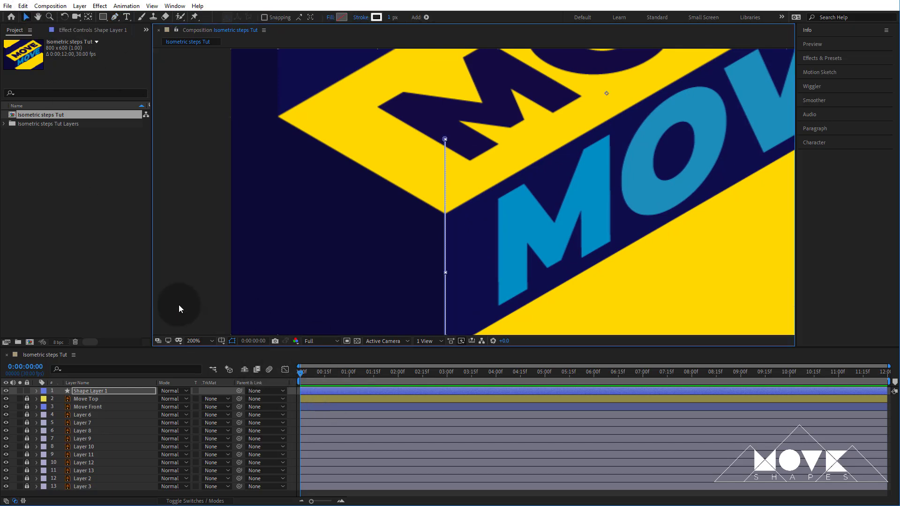
left_click(184, 303)
left_click(93, 391)
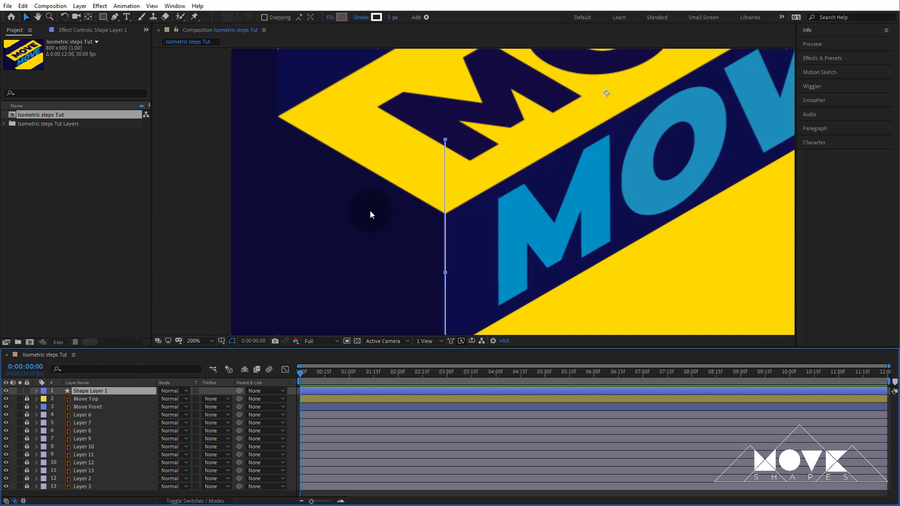
left_click(114, 17)
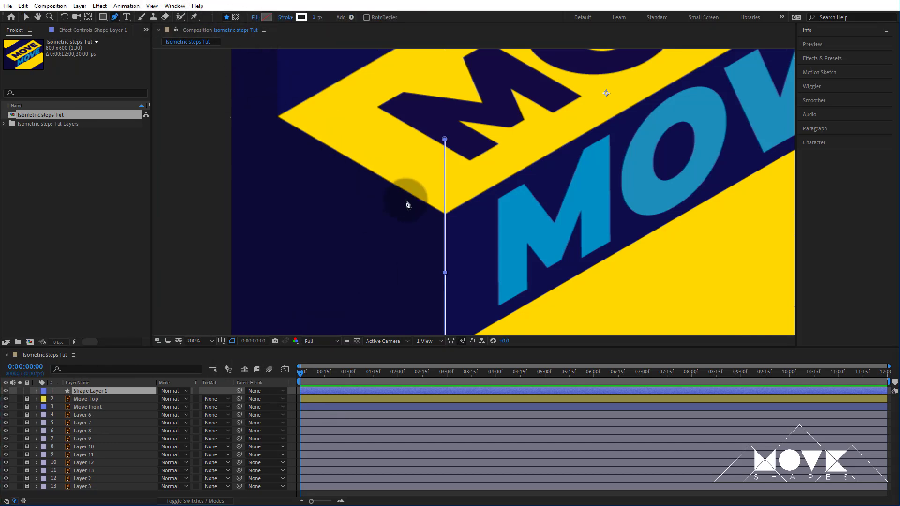
scroll(419, 218, "up", 2)
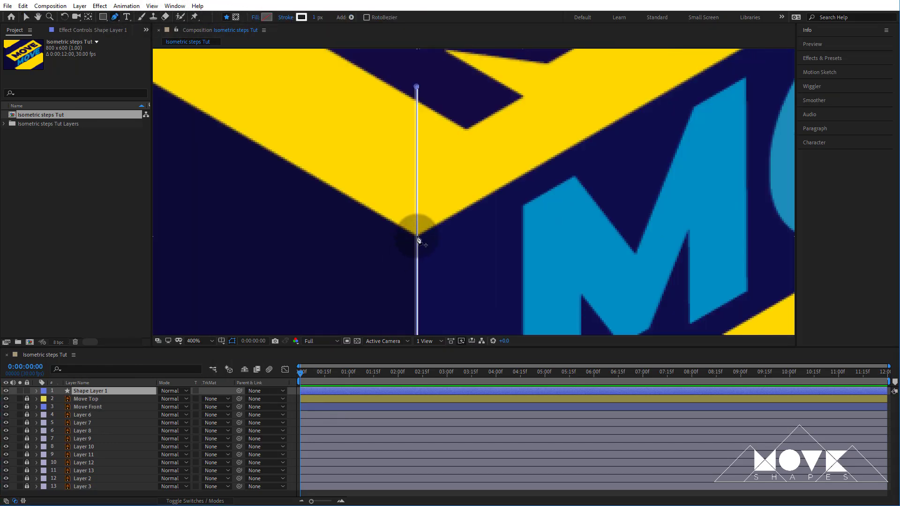
left_click(415, 238)
left_click_drag(408, 207, 598, 283)
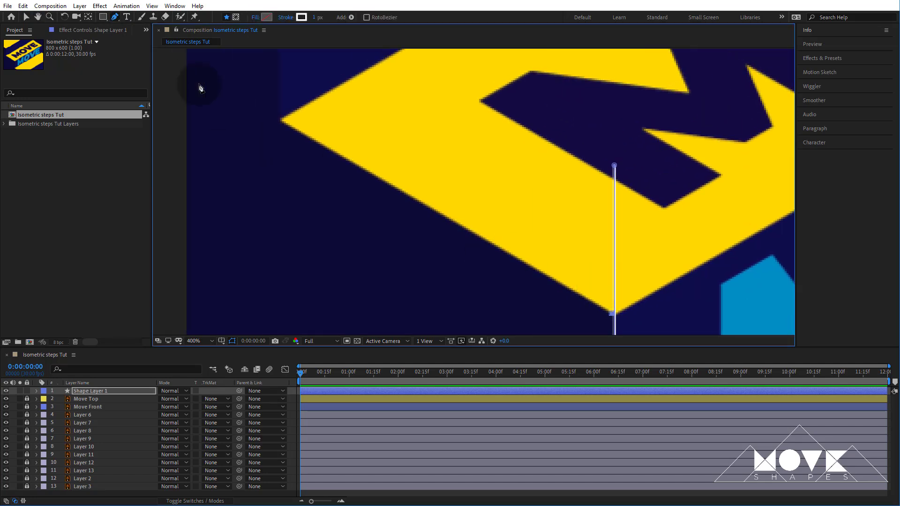
left_click(186, 61)
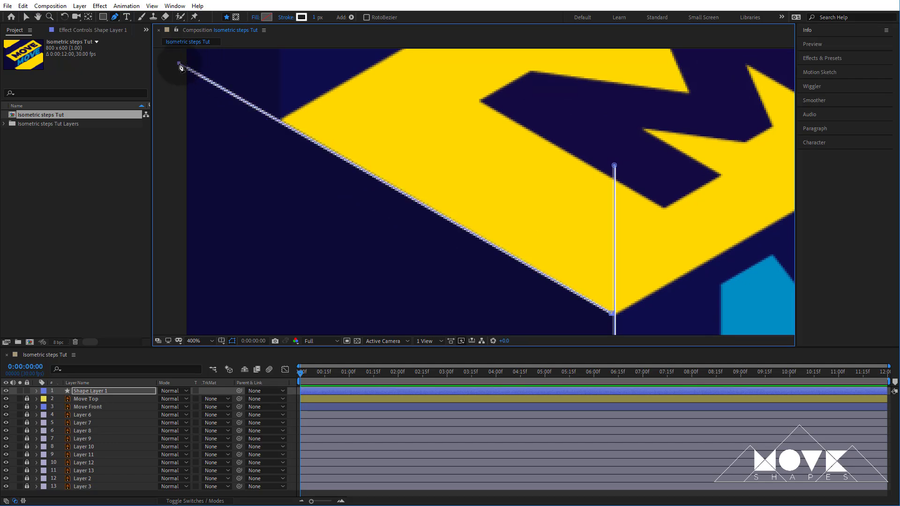
Extend the diagonal line's lower end point past the front corner along the same slope, across the blue M.
left_click(27, 17)
left_click_drag(588, 201, 466, 117)
mouse_move(490, 228)
left_mouse_down()
mouse_move(505, 254)
mouse_move(640, 314)
left_mouse_up()
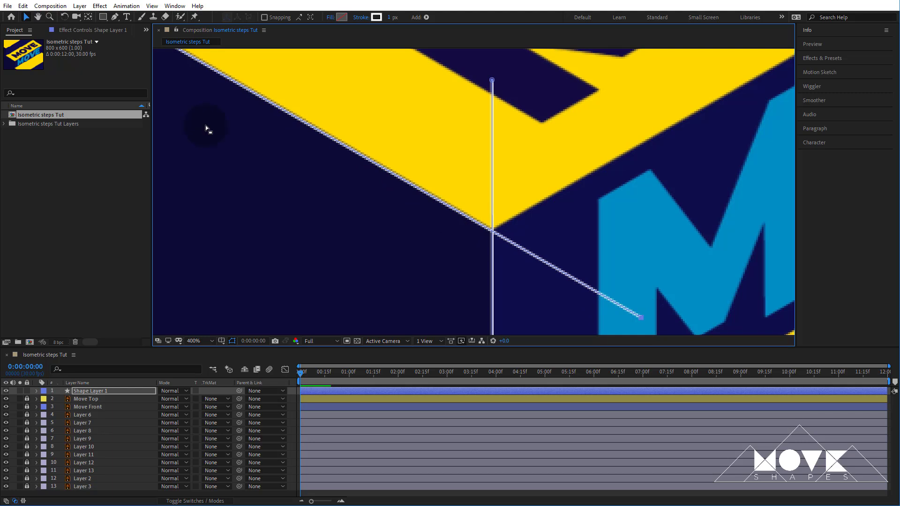
key("comma")
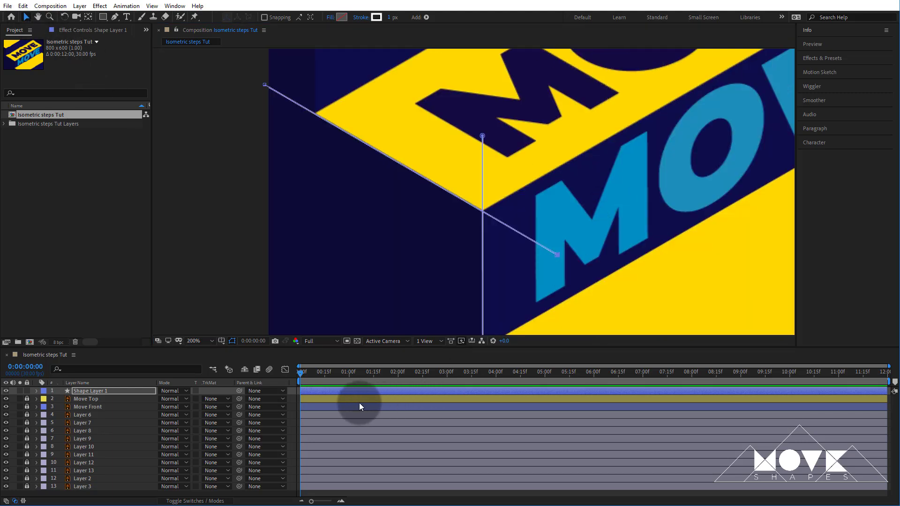
Rename the shape layer as Guideline and move it so its crossing sits on the yellow face's front edge, level with the blue M's left side.
right_click(87, 392)
left_click(129, 388)
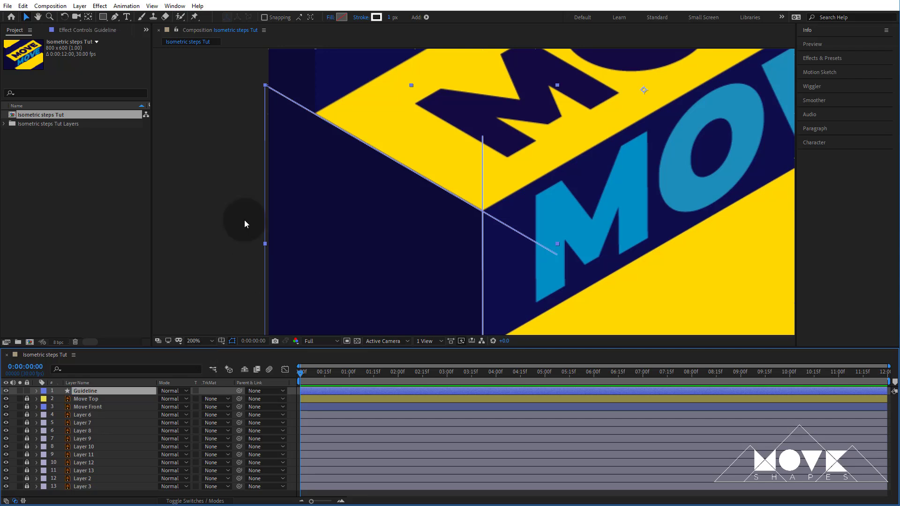
left_click(27, 18)
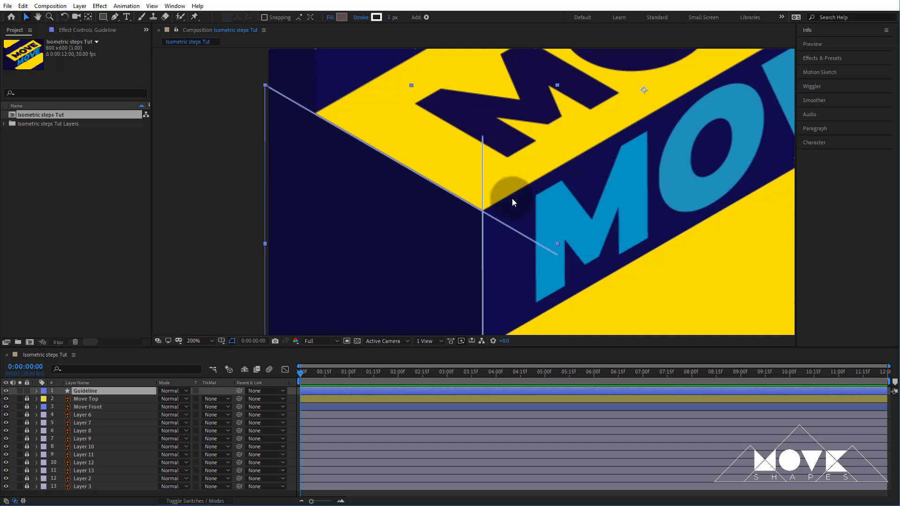
left_click_drag(487, 205, 540, 184)
key("period")
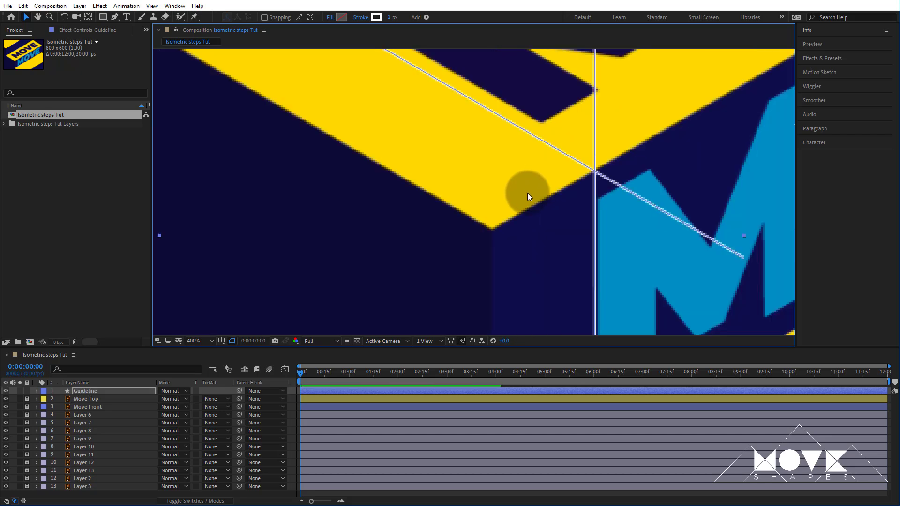
key("period")
left_click_drag(719, 152, 721, 149)
key("comma")
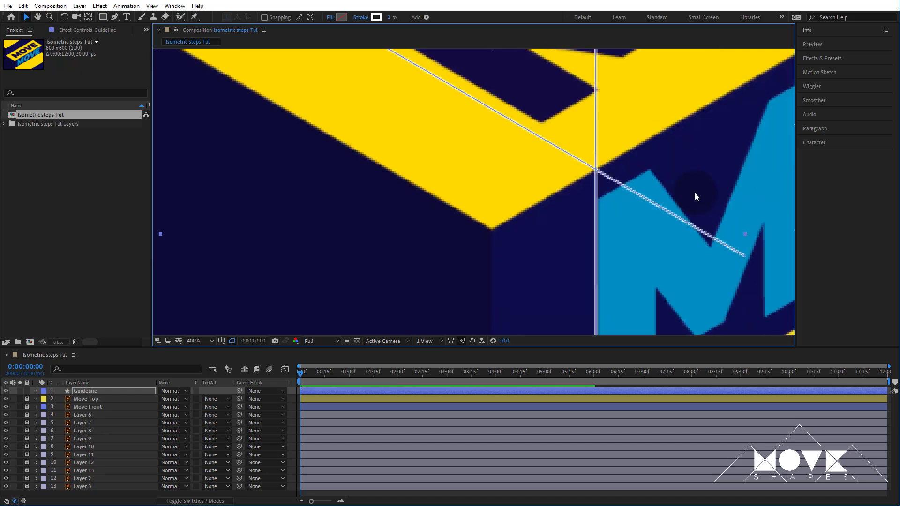
key("comma")
left_click(220, 292)
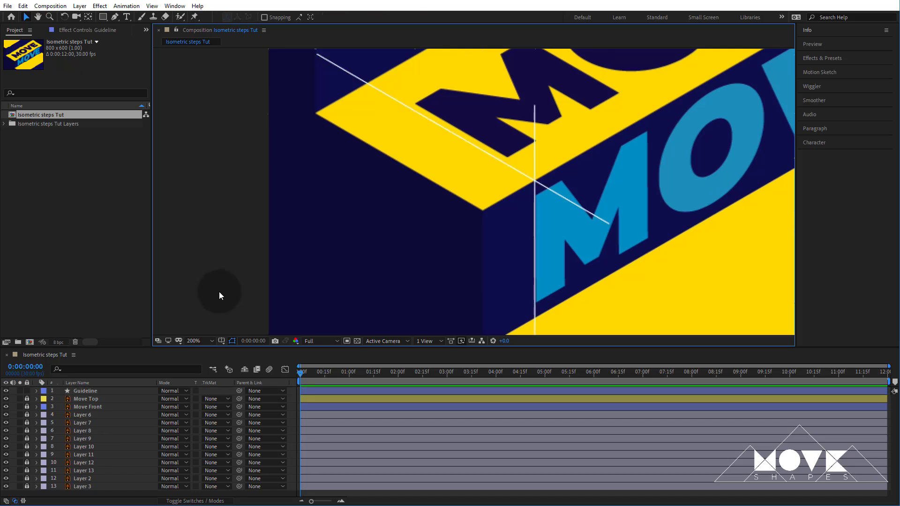
Fine-tune the Guideline's crossing point against the step's front edge and the blue M's left side, and deselect the layer.
key("period")
key("period")
key("period")
left_click_drag(661, 162, 273, 172)
left_click(581, 129)
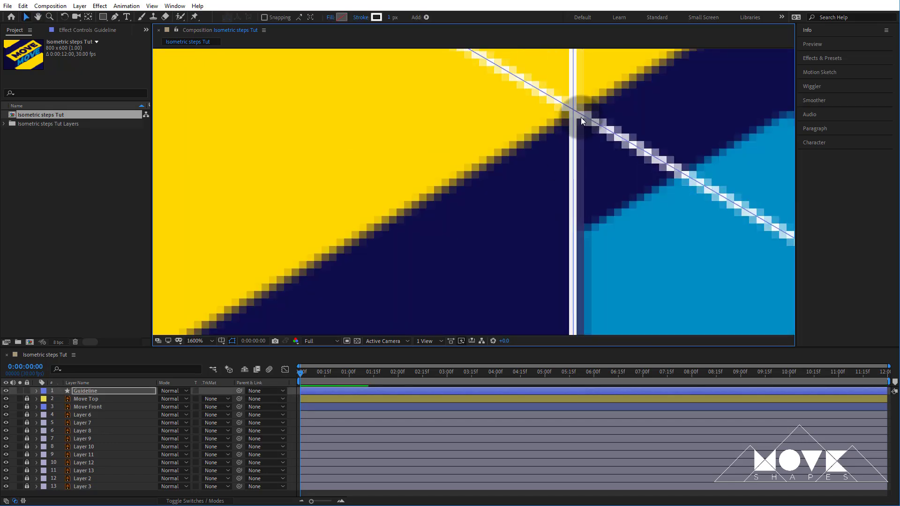
key("comma")
key("comma")
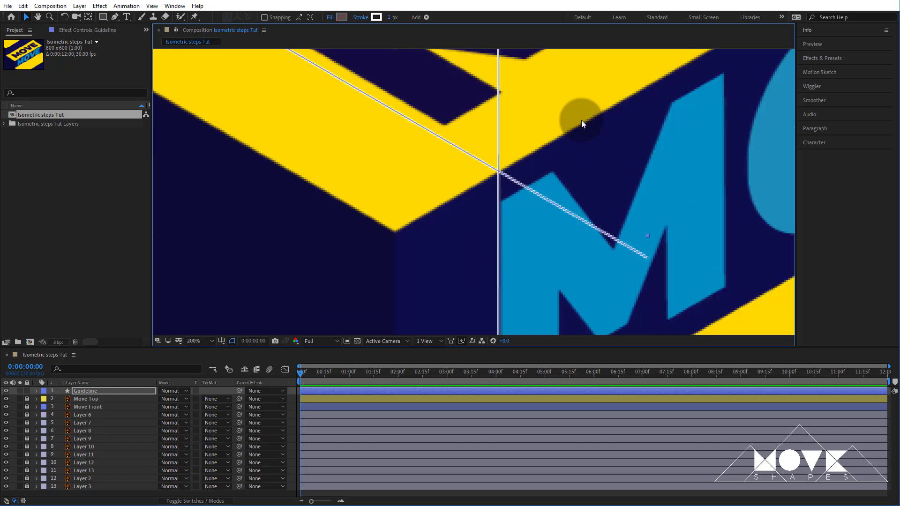
key("comma")
left_click(181, 255)
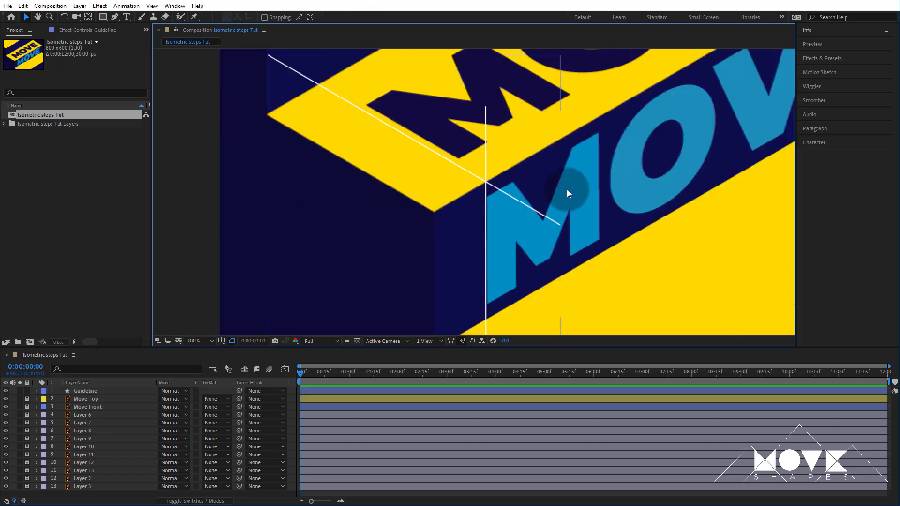
Lock the Guideline layer and unlock the Move Top layer.
key("h")
left_click_drag(717, 124, 666, 191)
key("v")
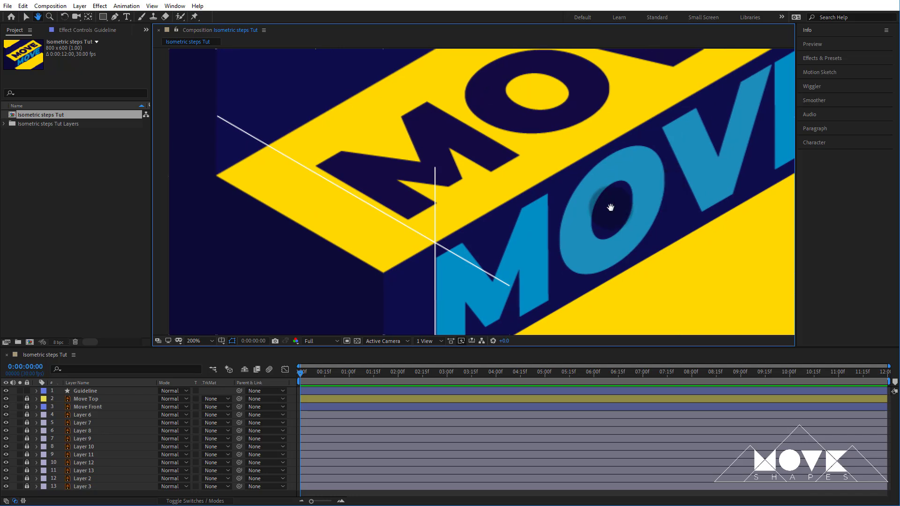
left_click_drag(25, 390, 28, 399)
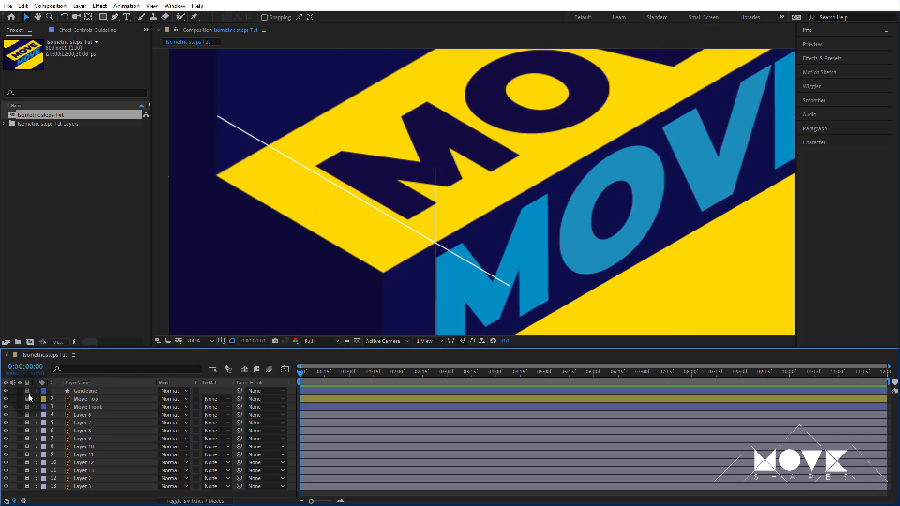
Add a Position keyframe to Move Top at 0:00 and move the lettering up-left off the yellow face to about 277, 134.
left_click(82, 399)
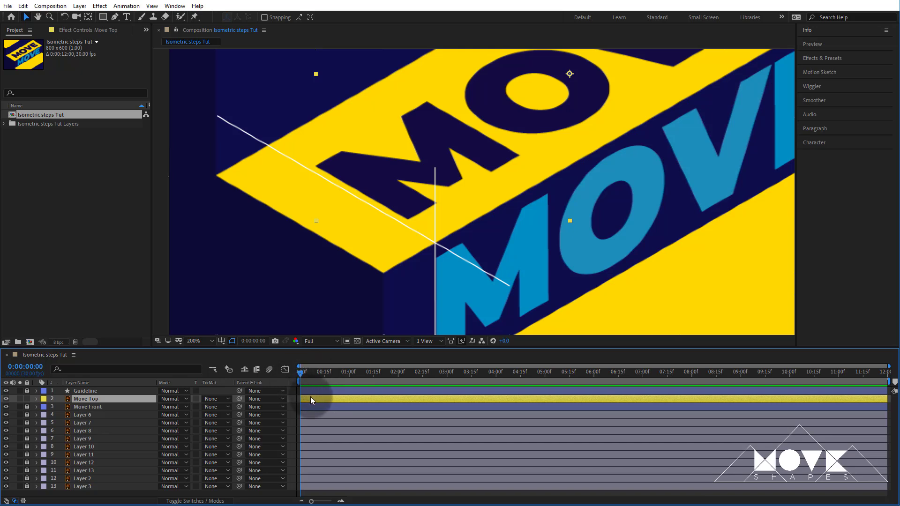
key("p")
left_click(36, 398)
left_click(37, 398)
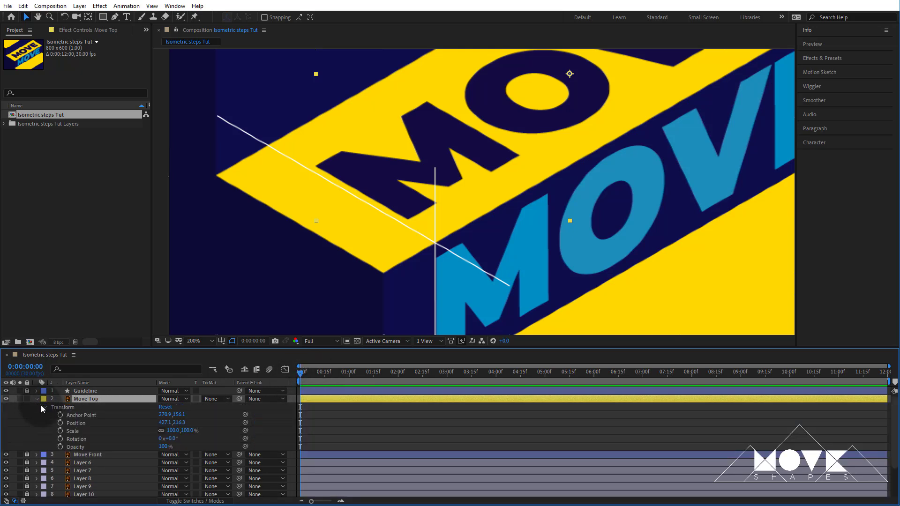
left_click(60, 422)
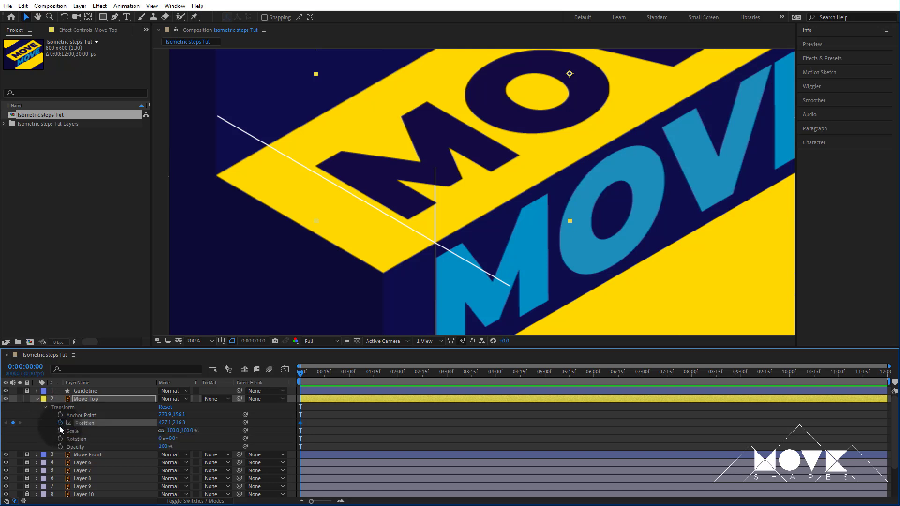
left_click(321, 401)
key("u")
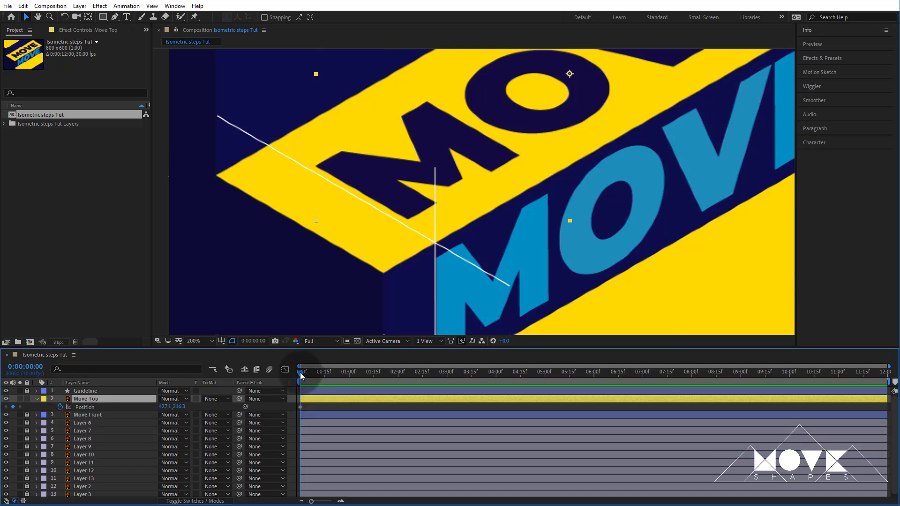
left_click_drag(464, 148, 331, 74)
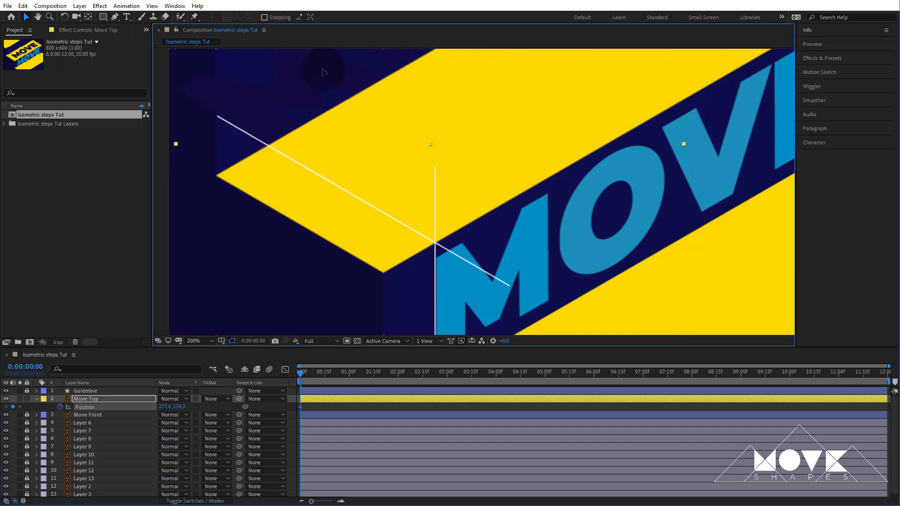
left_click_drag(262, 126, 339, 183)
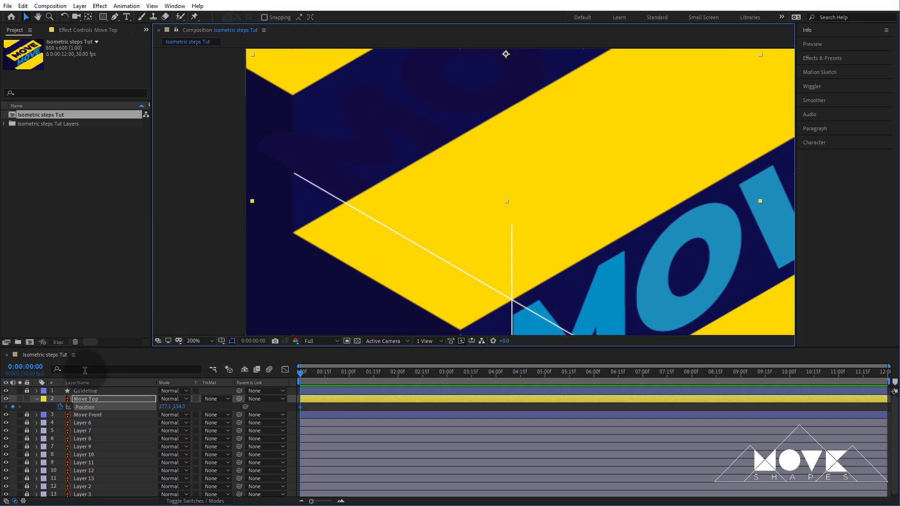
Apply a Fill effect to Move Top in red and nudge its starting position to about 277.6, 136.3.
left_click(83, 401)
right_click(83, 401)
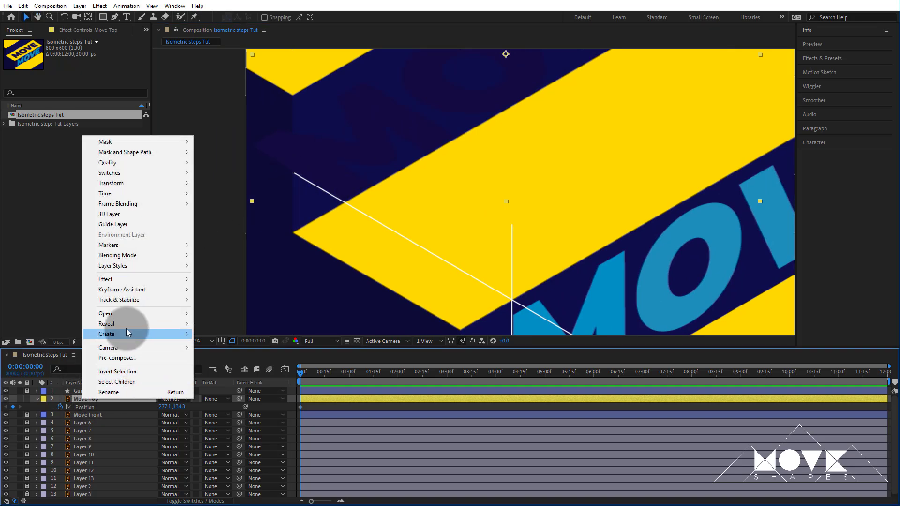
mouse_move(187, 279)
left_click(242, 214)
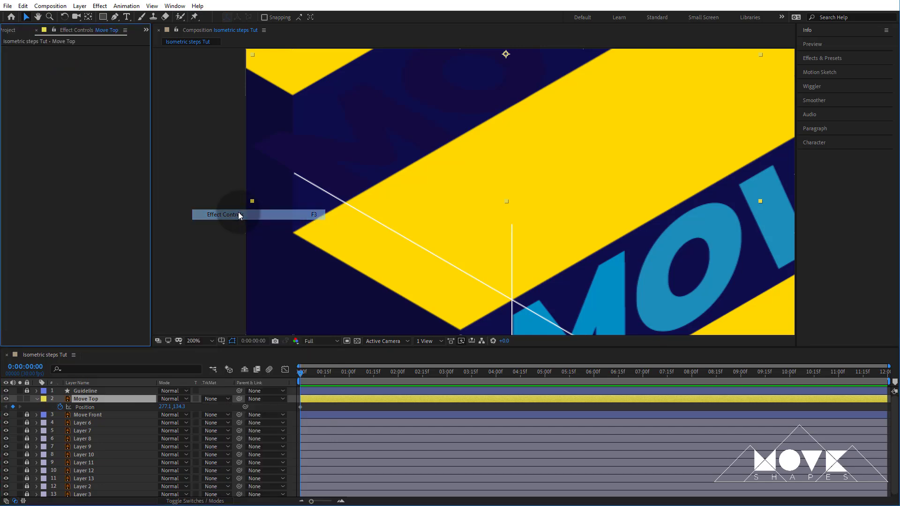
right_click(77, 139)
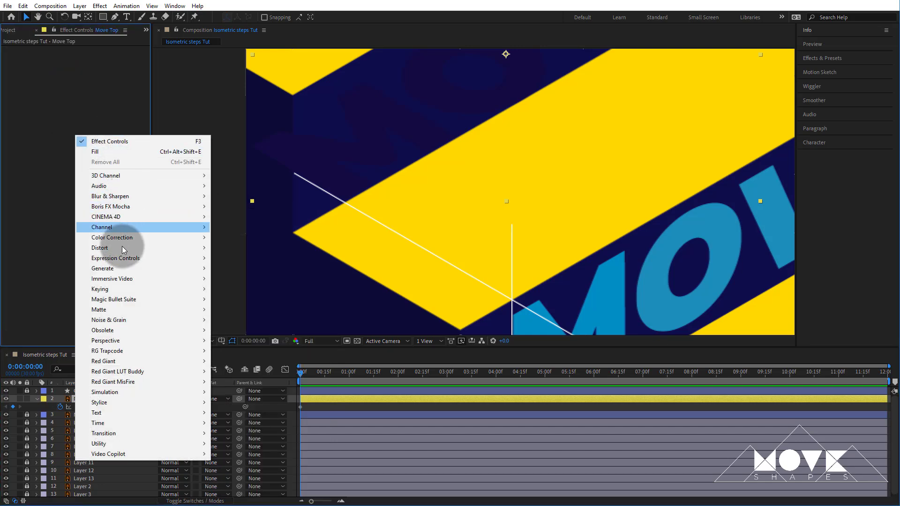
mouse_move(126, 268)
left_click(225, 425)
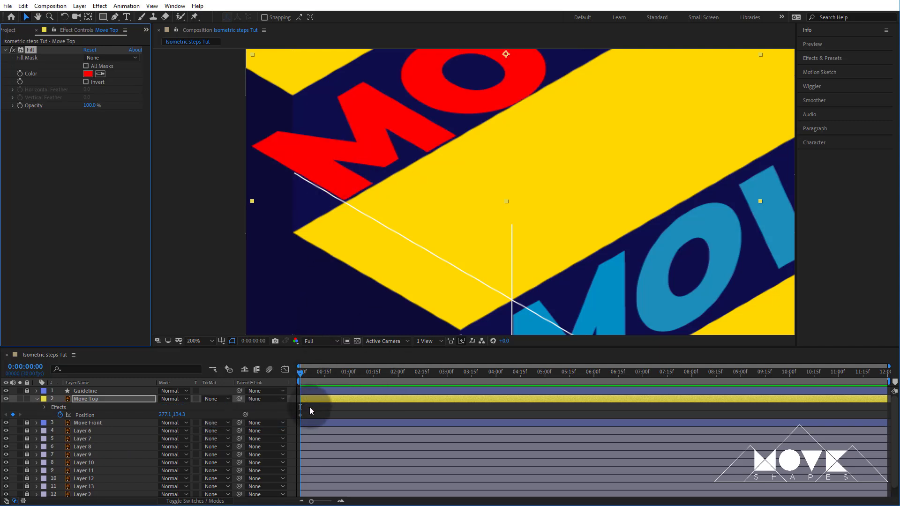
left_click(115, 401)
left_click_drag(329, 166, 329, 167)
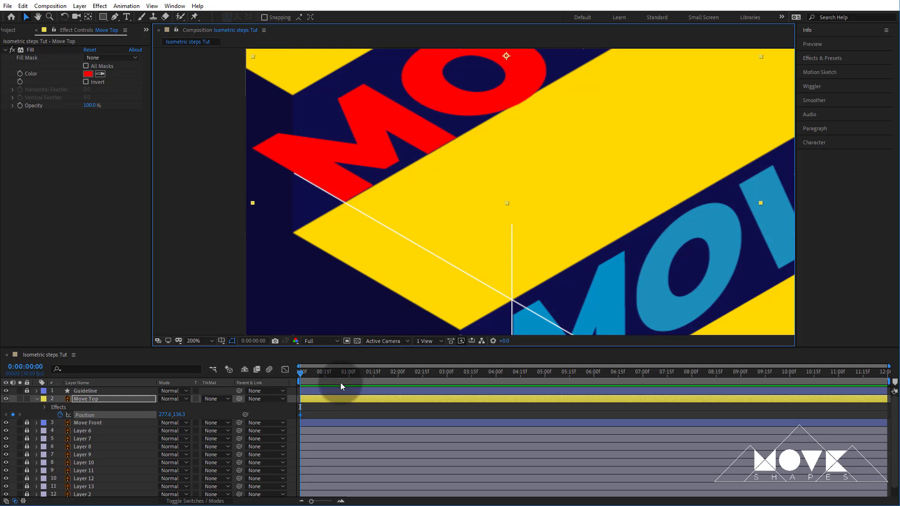
Keyframe Move Top's position at 1:00 by moving the lettering down-right onto the yellow face, to about 379.1, 194.3.
left_click_drag(301, 381, 350, 377)
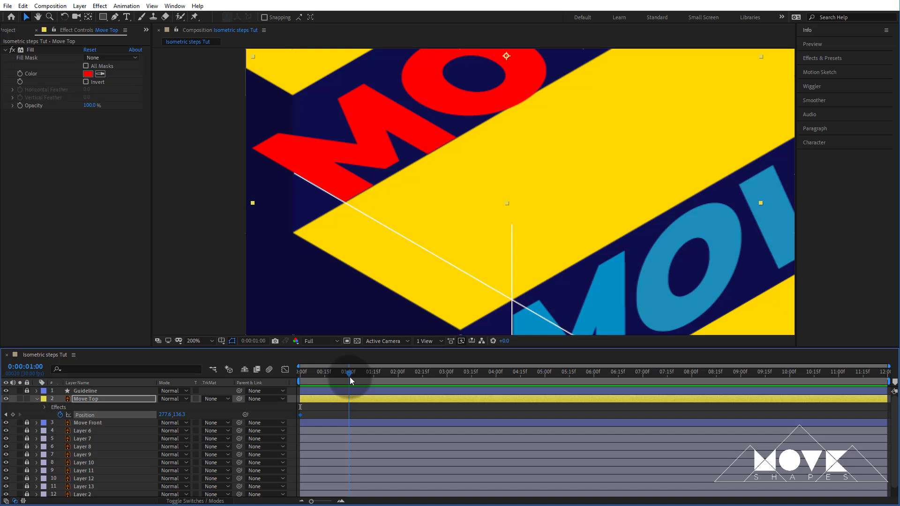
left_click(323, 502)
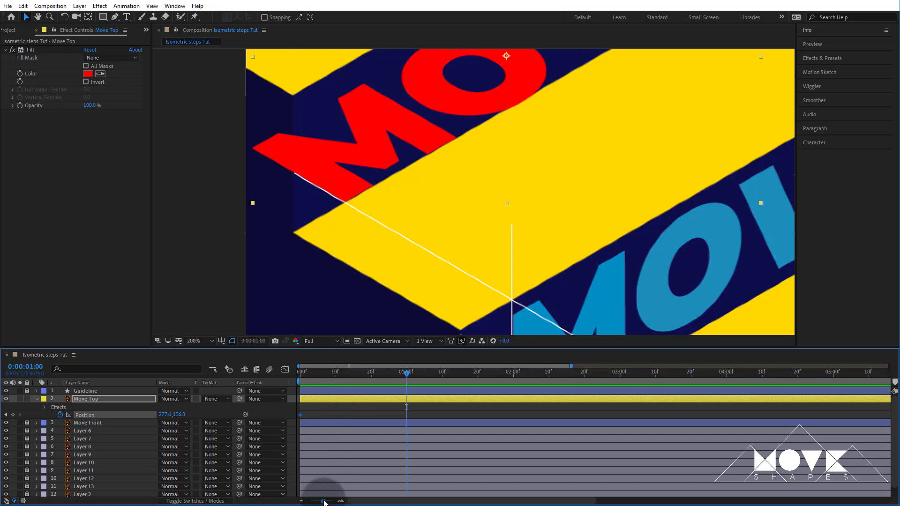
left_click_drag(370, 141, 466, 195)
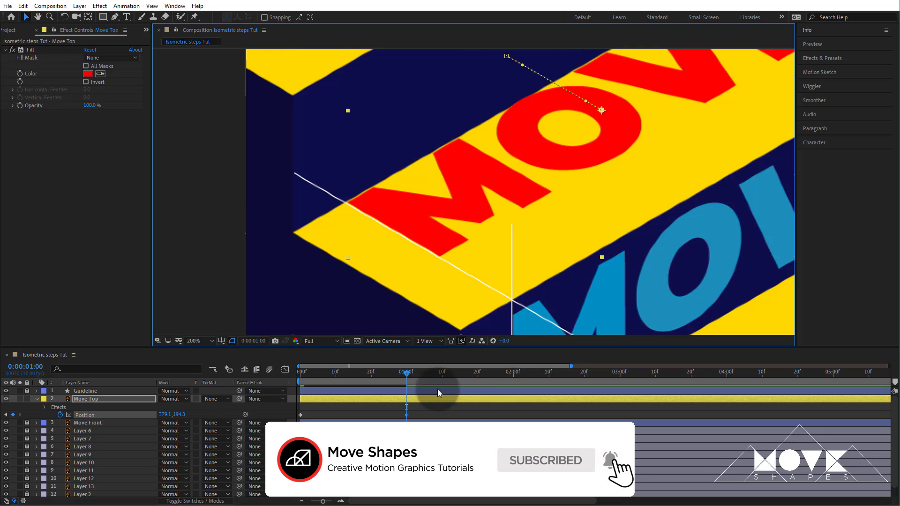
Keyframe Move Top further down-right along the diagonal at 1:20, and past the front edge to about 557, 299 at 2:10.
left_click_drag(406, 373, 477, 378)
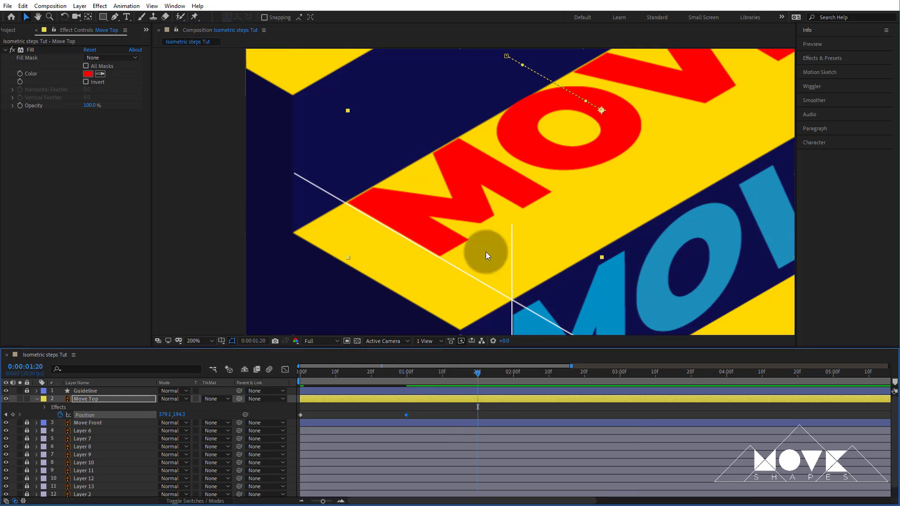
left_click_drag(441, 233, 512, 276)
left_click_drag(482, 374, 550, 377)
left_click_drag(519, 266, 519, 266)
left_click_drag(479, 243, 572, 297)
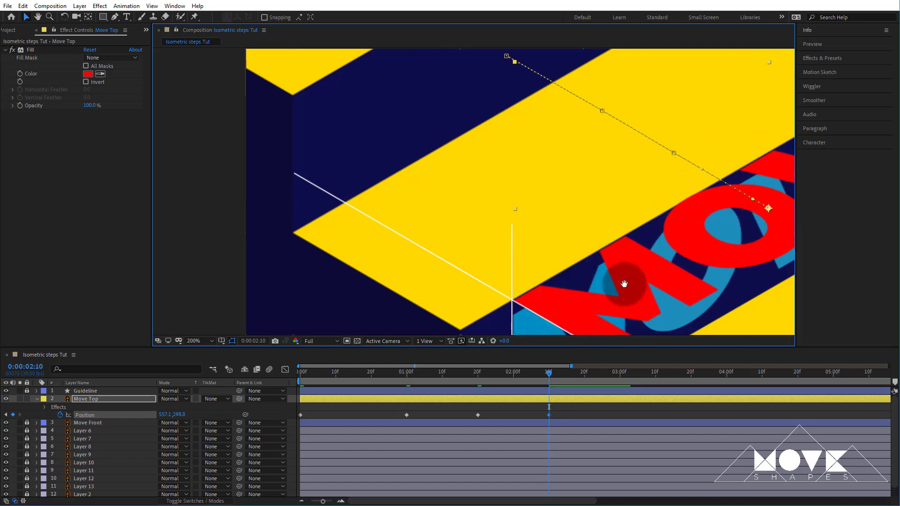
left_click_drag(620, 284, 603, 257)
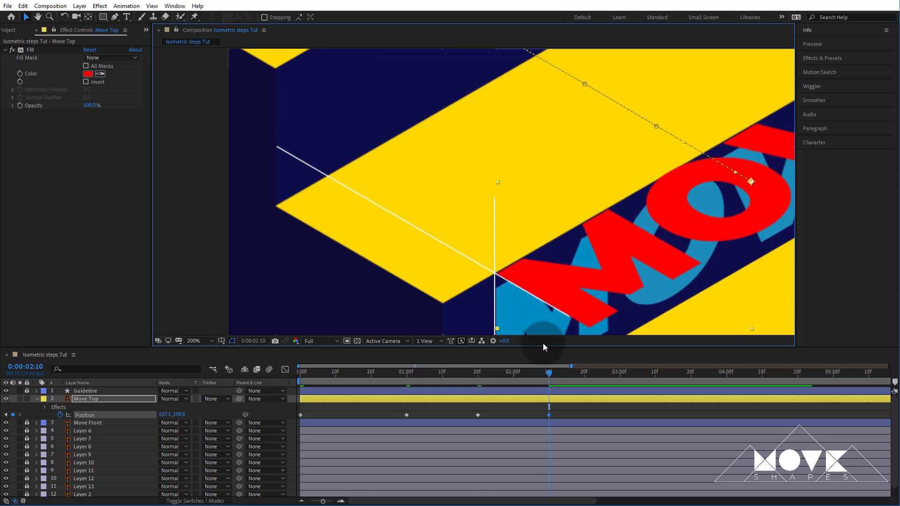
Trim the start of the Move Front layer to 1:20 and reveal its Position property.
left_click(526, 429)
left_click_drag(542, 377, 263, 378)
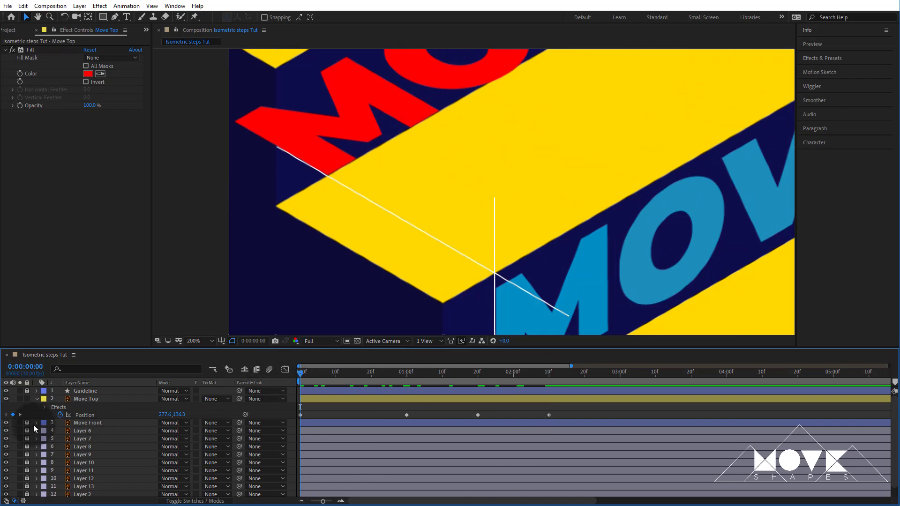
left_click(83, 423)
left_click_drag(309, 375, 479, 400)
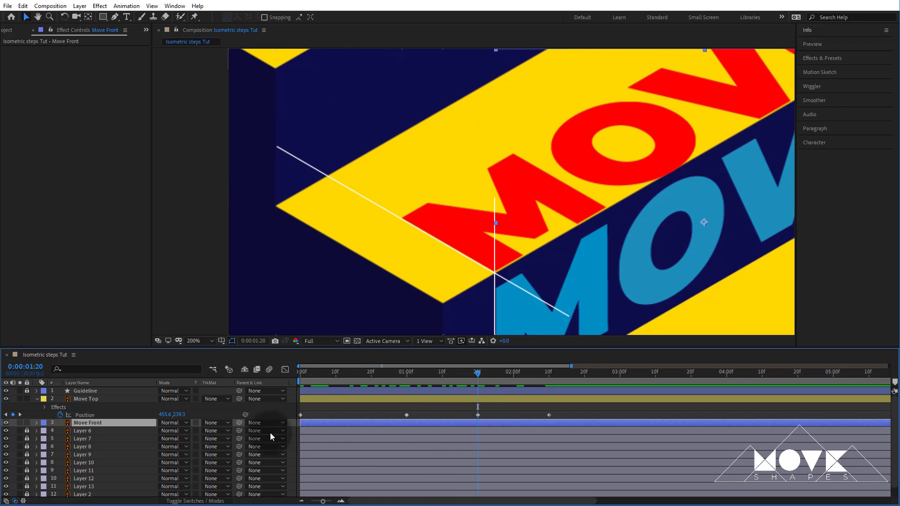
left_click_drag(307, 423, 417, 428)
mouse_move(481, 429)
left_mouse_down()
mouse_move(485, 423)
mouse_move(478, 431)
left_mouse_up()
key("p")
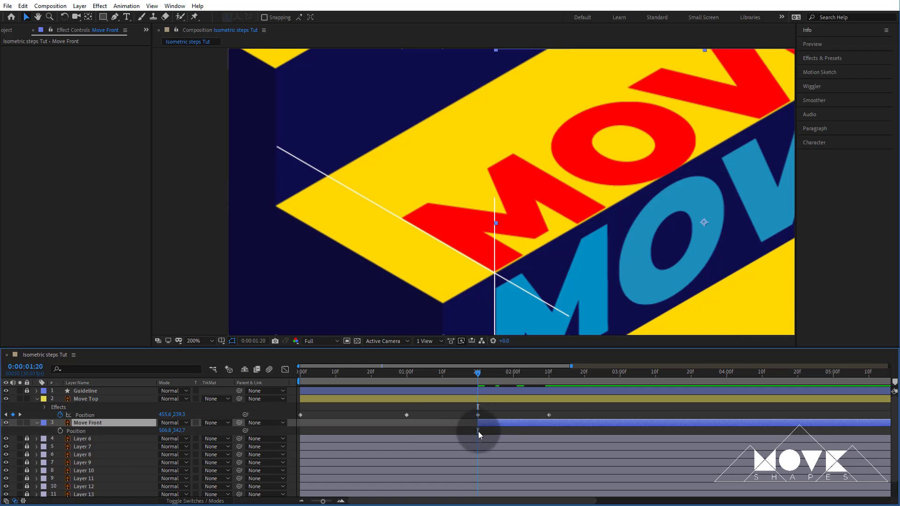
With Move Top hidden, keyframe Move Front's position at 1:20, raising the lettering to the guideline intersection at about 506.0, 211.2.
left_click(60, 430)
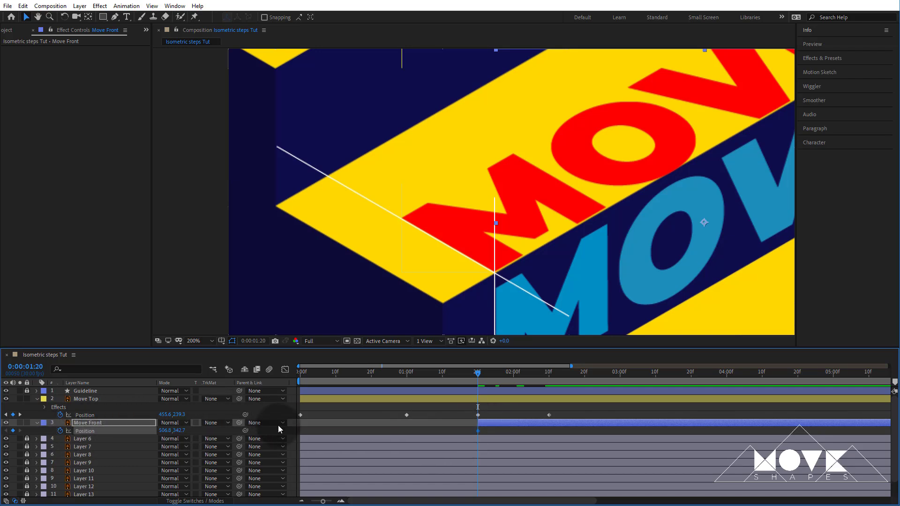
left_click_drag(178, 430, 116, 435)
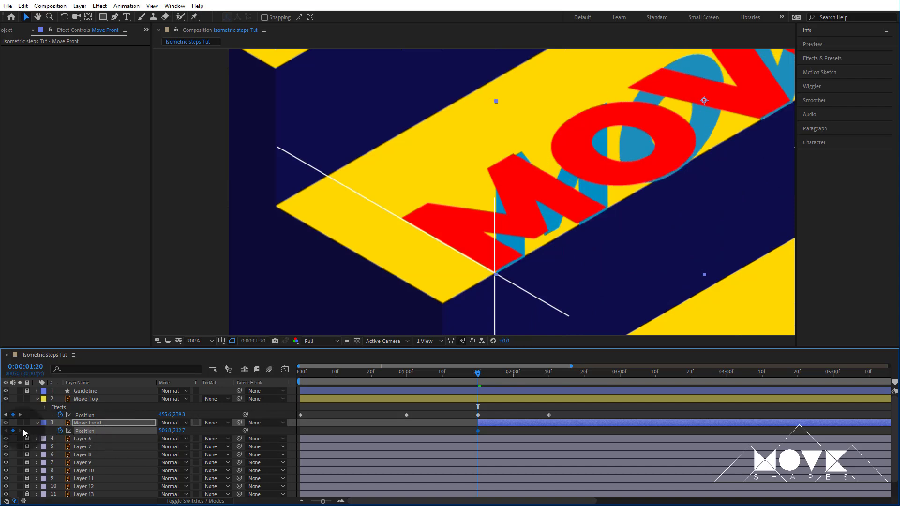
left_click(7, 399)
key("period")
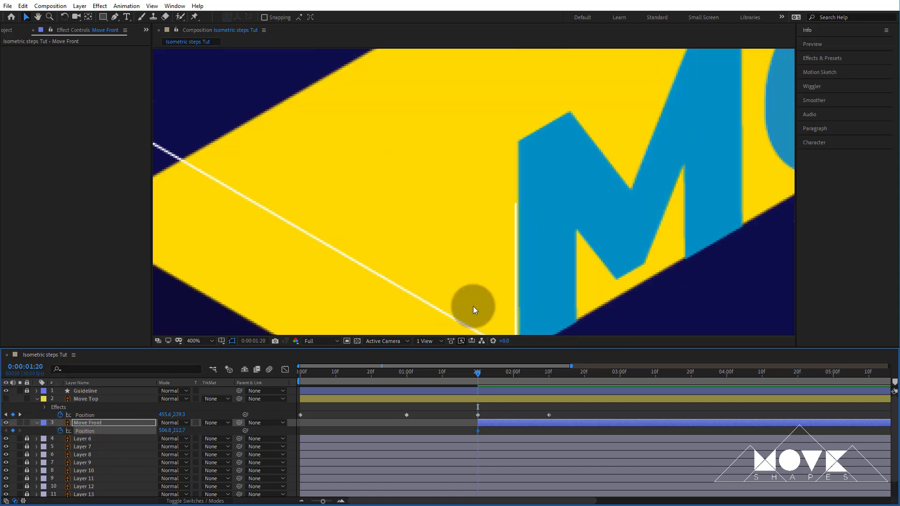
left_click_drag(542, 251, 507, 174)
left_click_drag(505, 247, 505, 245)
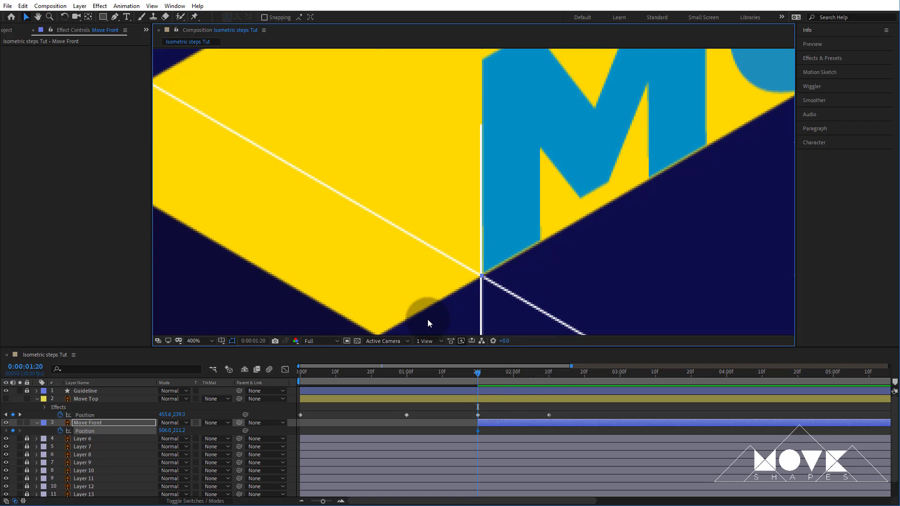
Keyframe Move Front's position at 2:10 by moving the lettering straight down onto the front face, to about 506.0, 328.2.
scroll(465, 243, "down", 1)
left_click_drag(639, 253, 618, 220)
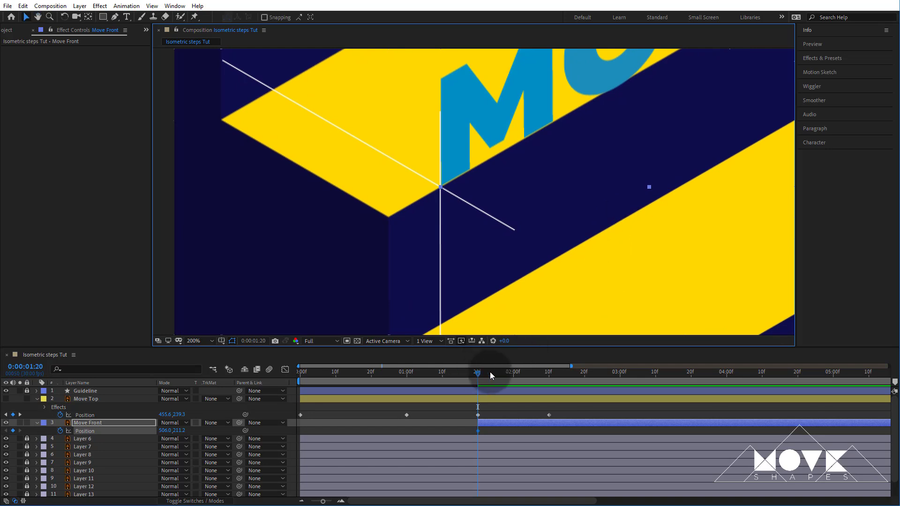
left_click_drag(482, 372, 544, 378)
left_click_drag(185, 431, 241, 427)
Show Move Top again and keyframe Move Front lower at about 506.0, 357.2, placing that keyframe at 3:00.
left_click_drag(518, 374, 585, 386)
left_click(6, 399)
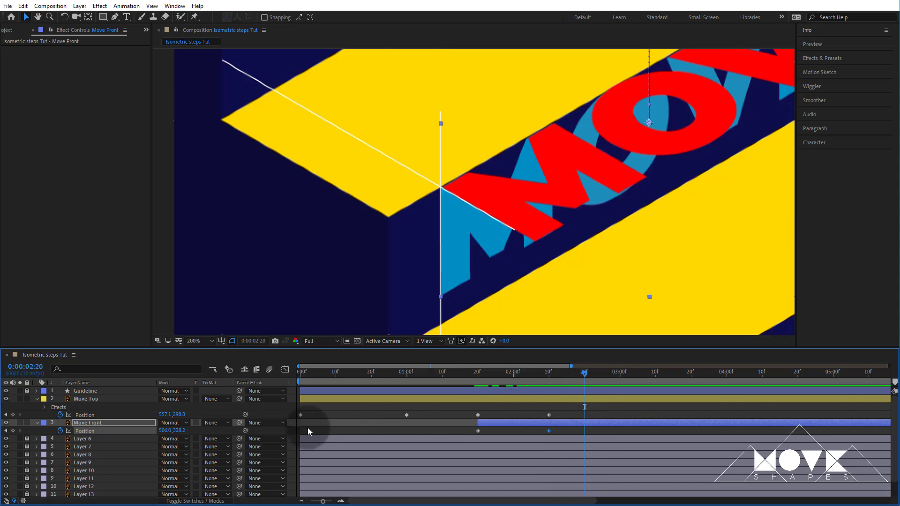
left_click_drag(179, 431, 195, 432)
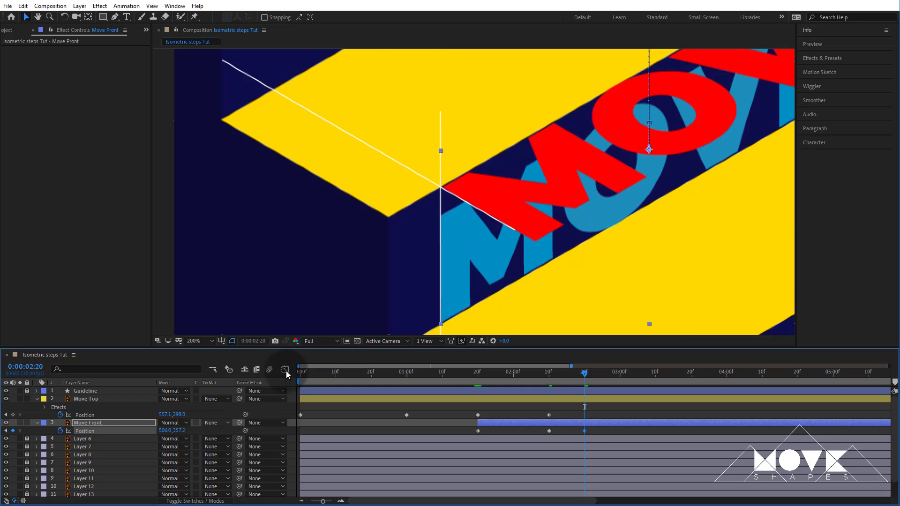
left_click_drag(638, 283, 595, 231)
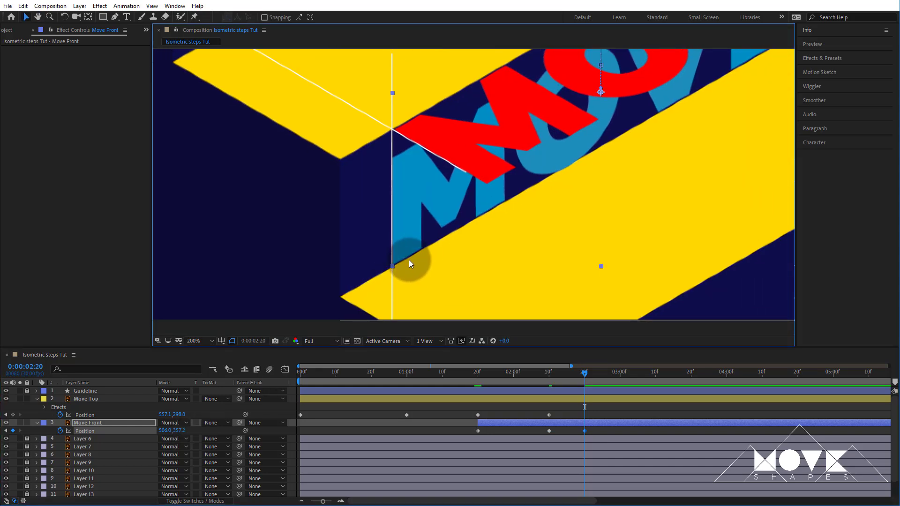
left_click(600, 384)
left_click_drag(589, 373, 621, 382)
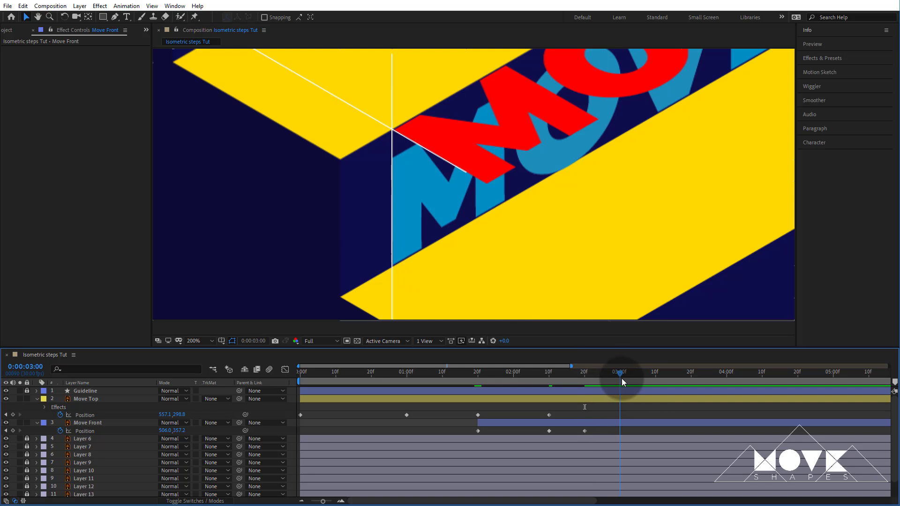
left_click_drag(584, 431, 619, 435)
Keyframe Move Front's position at 3:20 down past the face's lower edge, about 506.0, 475.2, and trim the layer's end there.
left_click(652, 373)
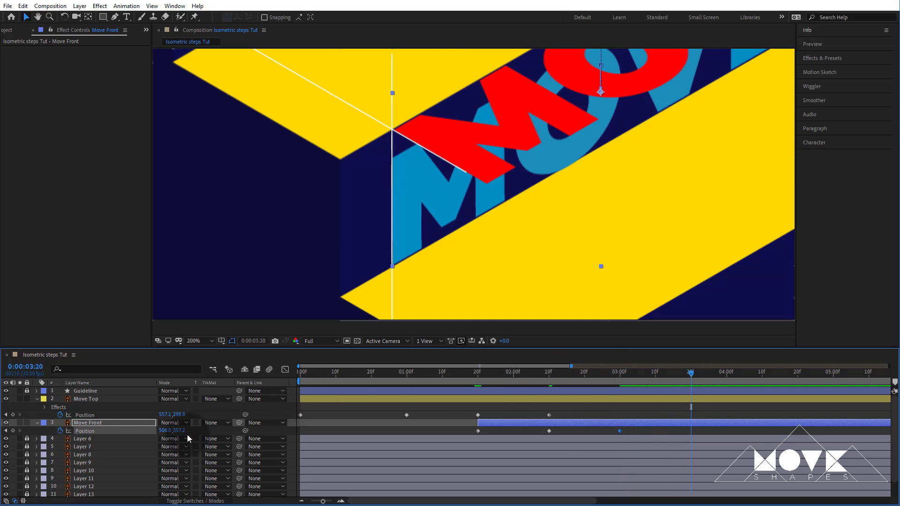
left_click_drag(183, 432, 227, 440)
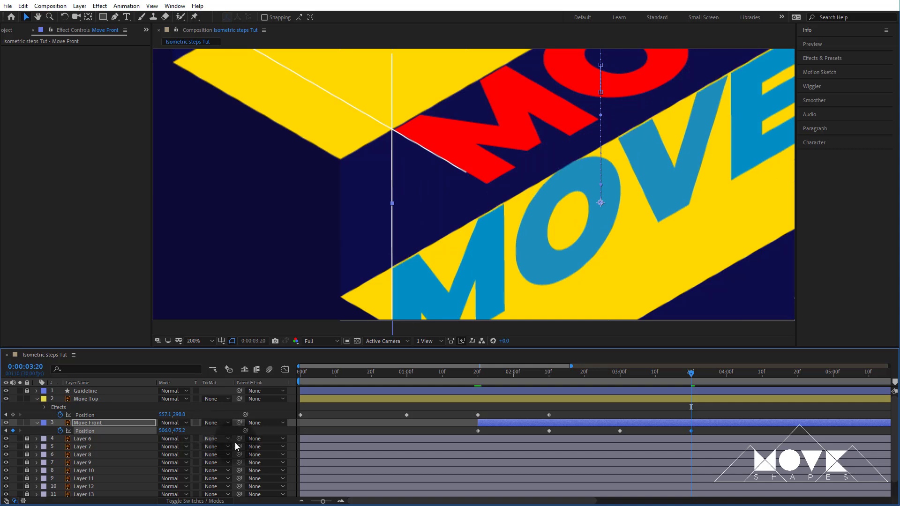
left_click(689, 384)
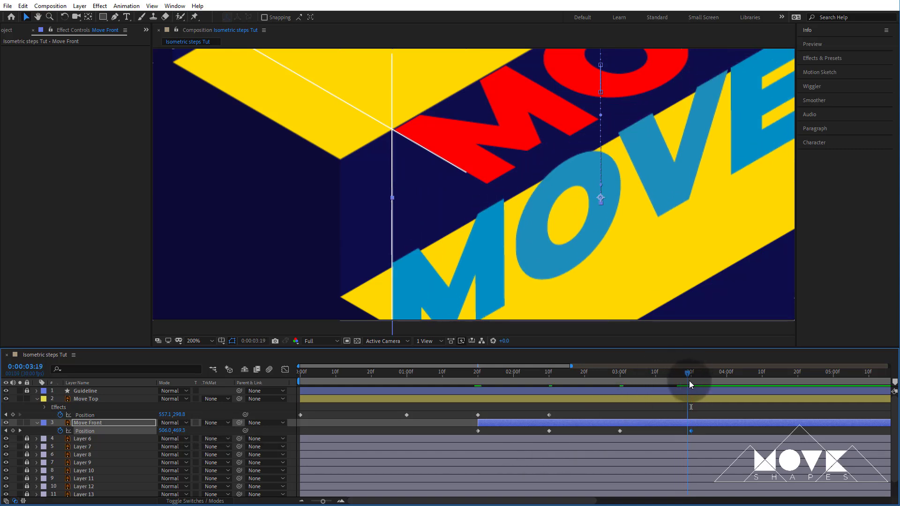
left_click(707, 424)
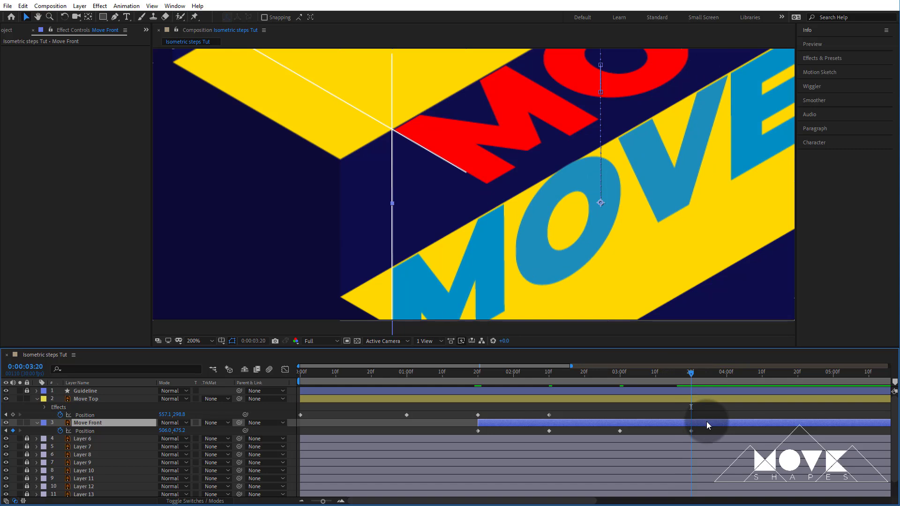
key("alt+bracketright")
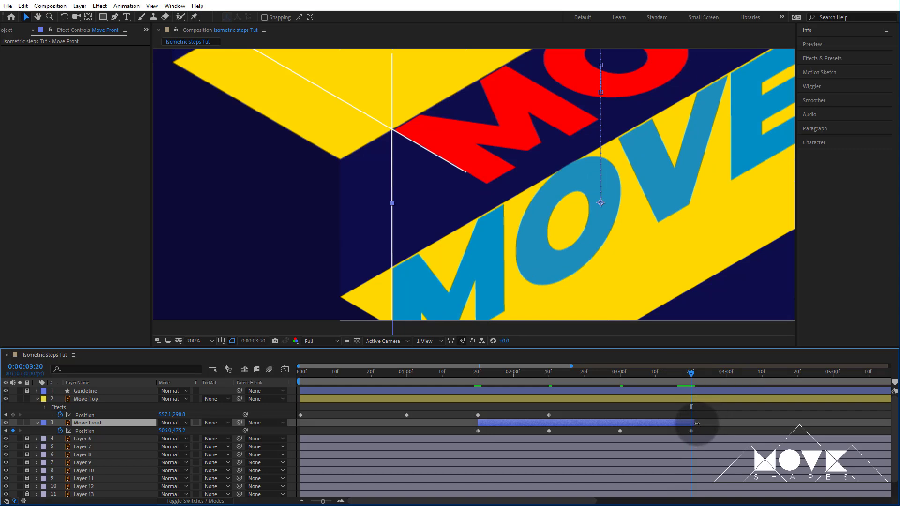
left_click_drag(697, 424, 694, 424)
Return the playhead to 0:00 and collapse the properties of Move Top and Move Front.
left_click(701, 415)
left_click_drag(690, 375, 271, 428)
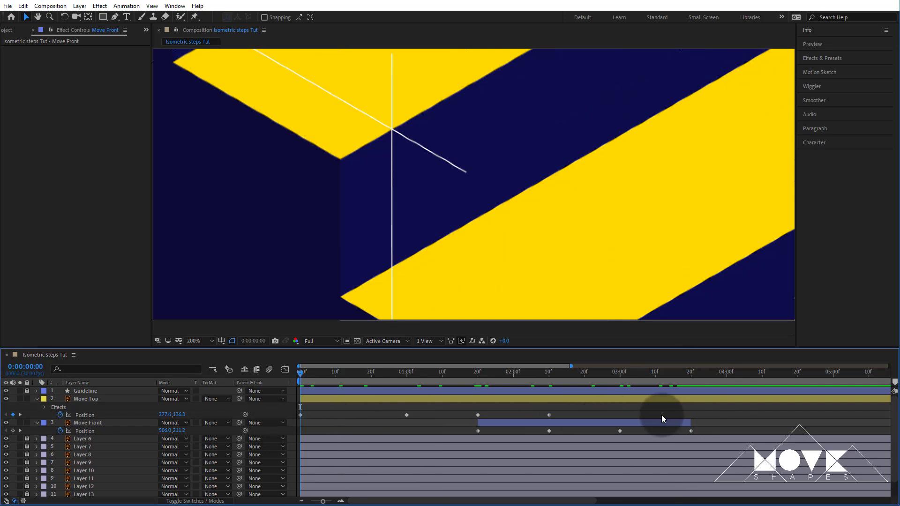
left_click(37, 399)
left_click(37, 407)
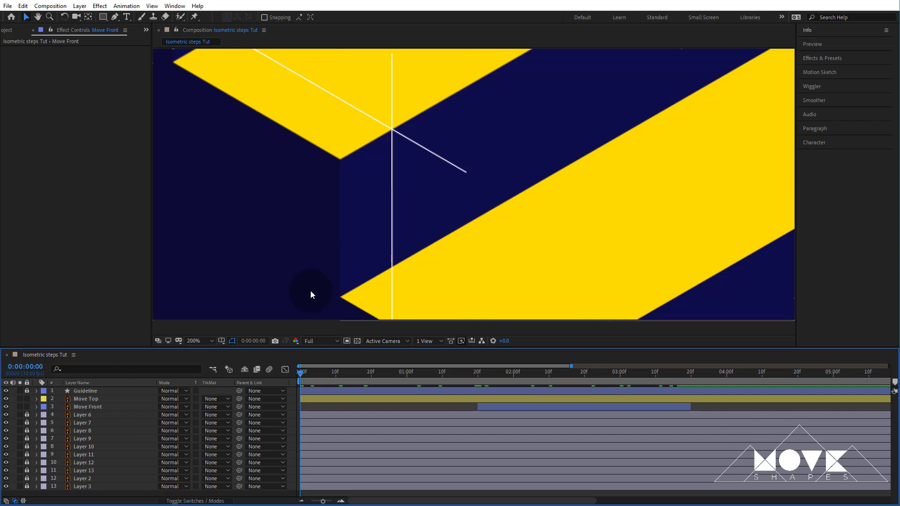
Convert the Guideline layer to a guide layer and hide it.
right_click(83, 392)
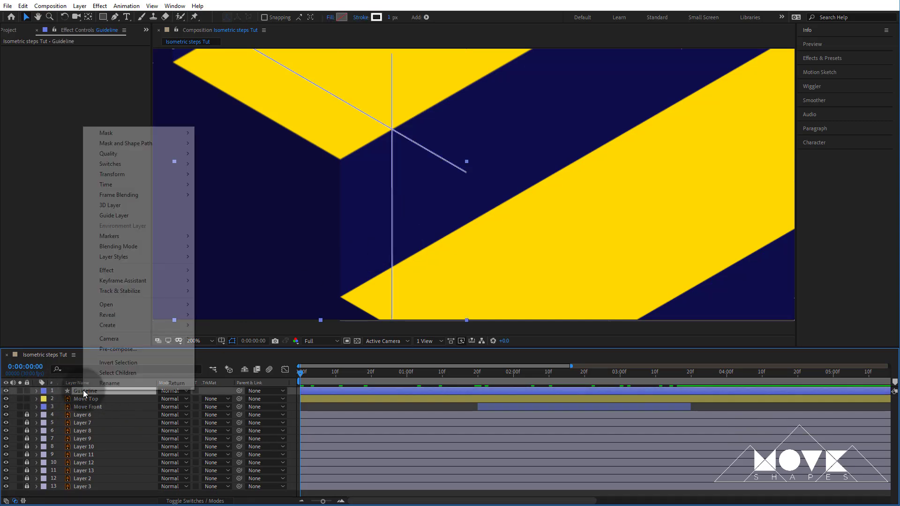
left_click(117, 216)
left_click(231, 288)
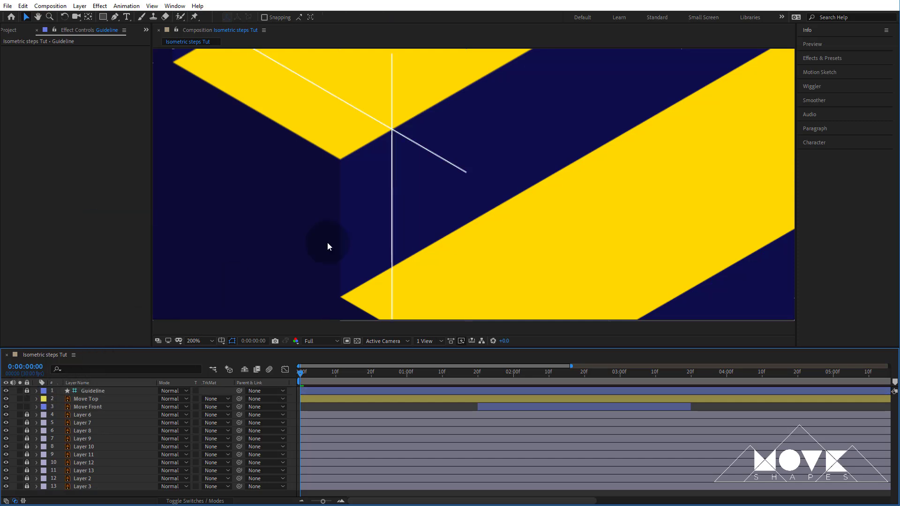
key("h")
left_click_drag(591, 171, 589, 243)
left_click(5, 390)
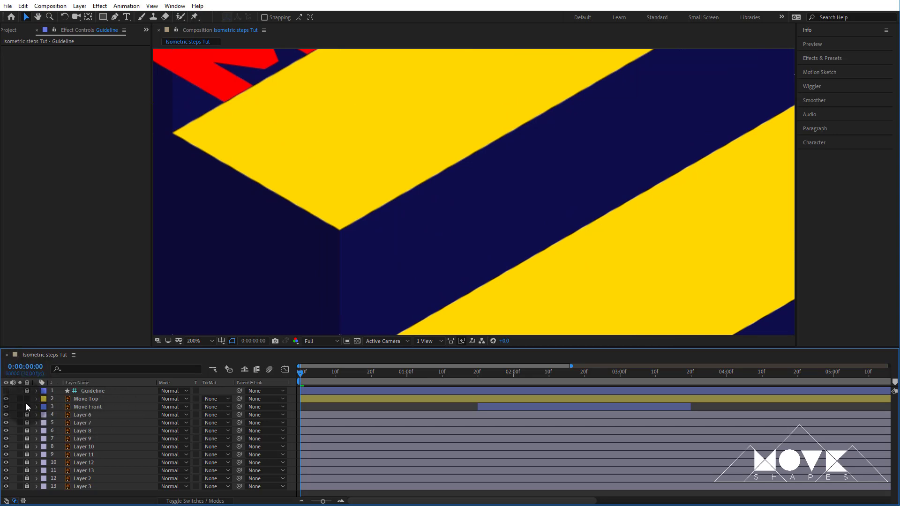
Unlock the staircase artwork layers from Layer 6 down to Layer 3 and duplicate Layer 9, the middle yellow top face.
left_click_drag(27, 401, 27, 487)
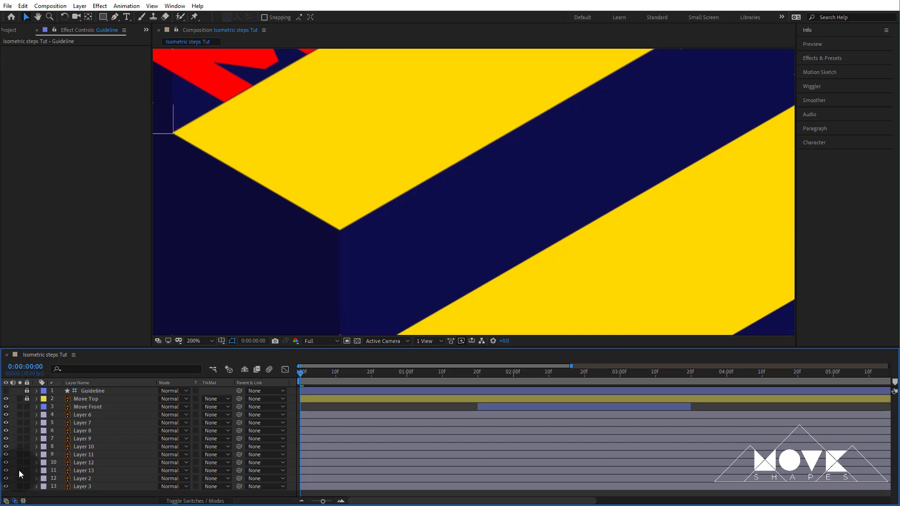
left_click(197, 340)
left_click(198, 352)
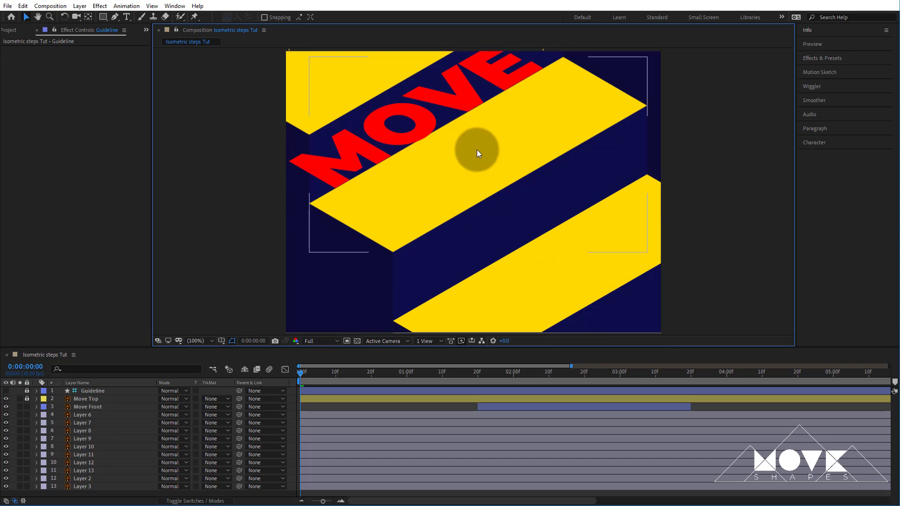
left_click(561, 106)
left_click(6, 439)
left_click(6, 438)
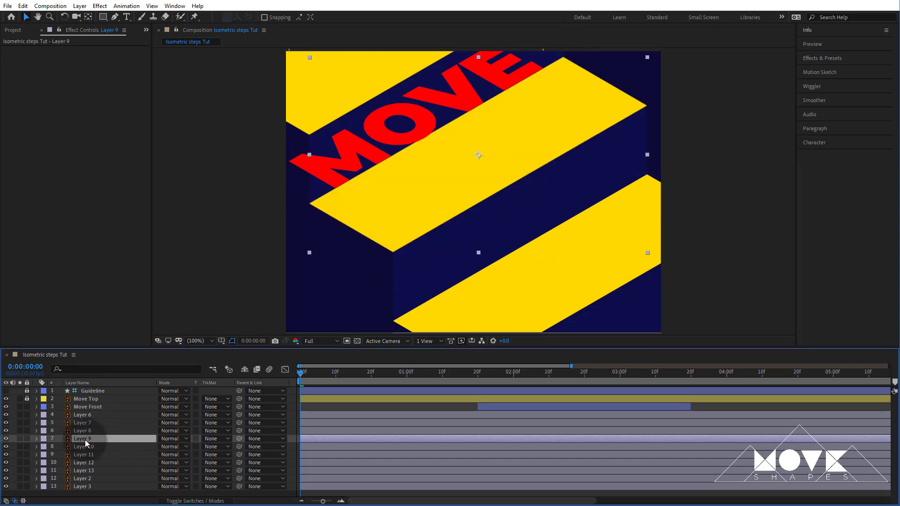
left_click(24, 7)
left_click(51, 126)
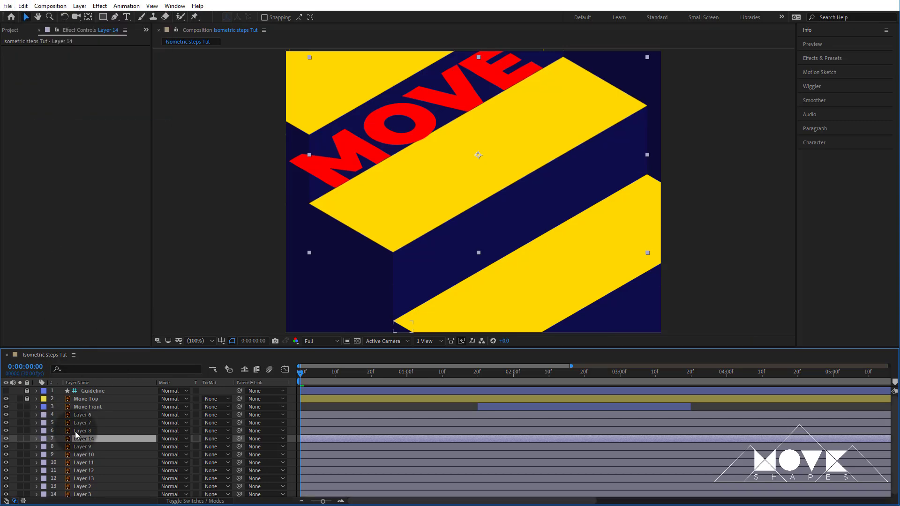
Place the duplicated yellow face layer directly above Move Top and rename it Mask Top.
left_click_drag(84, 442, 71, 399)
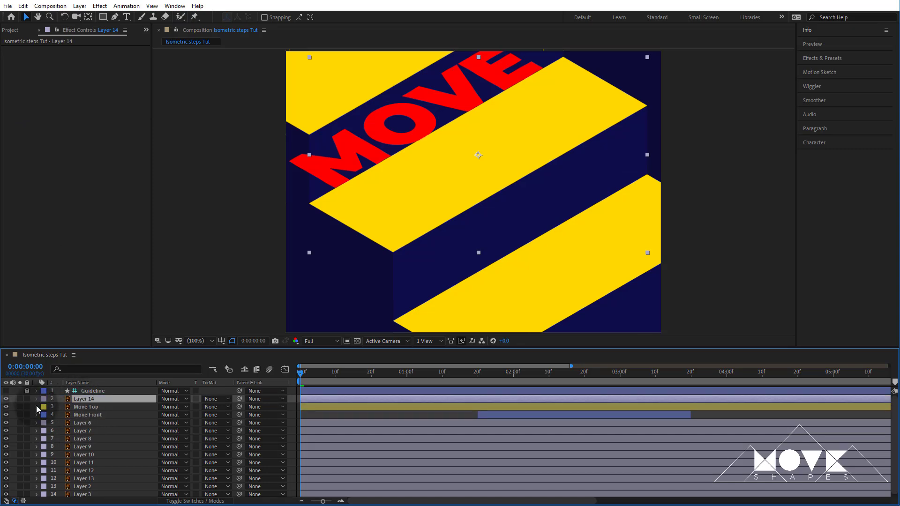
left_click(94, 407)
right_click(97, 401)
left_click(112, 395)
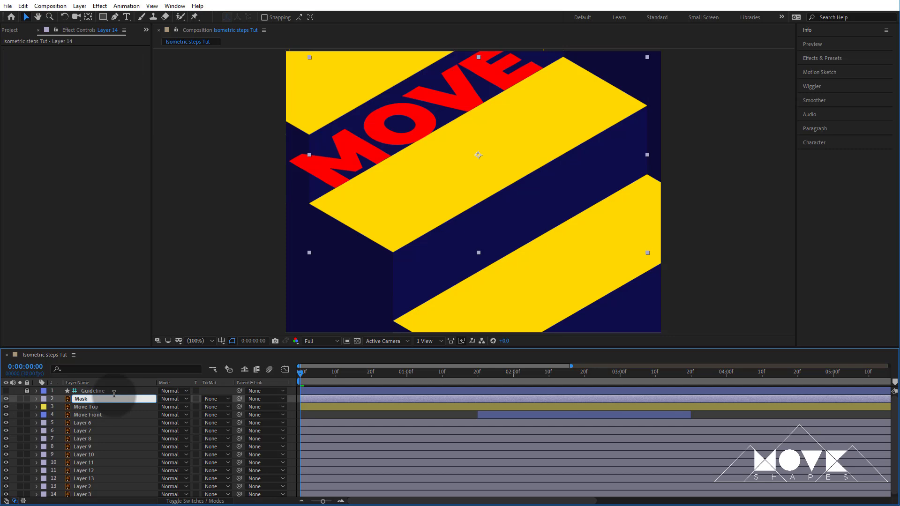
key("Return")
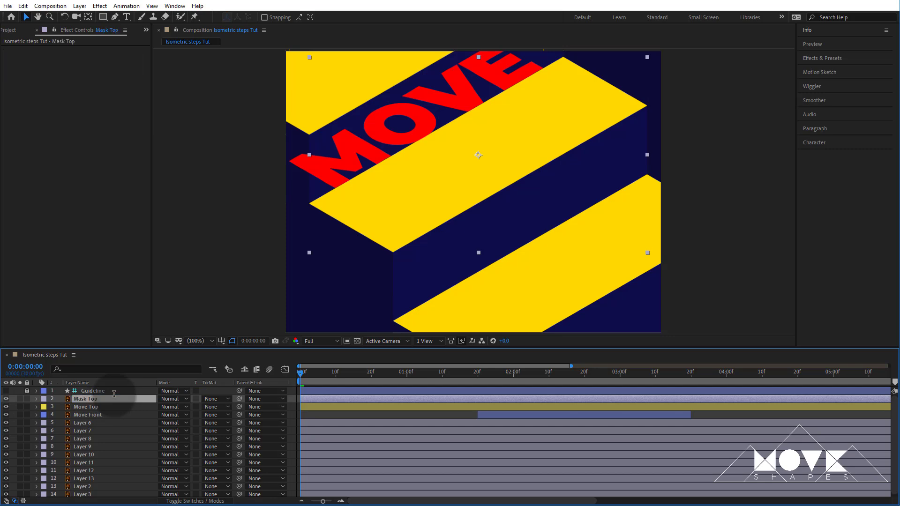
Set Move Top's track matte to Alpha Matte "Mask Top".
left_click(69, 406)
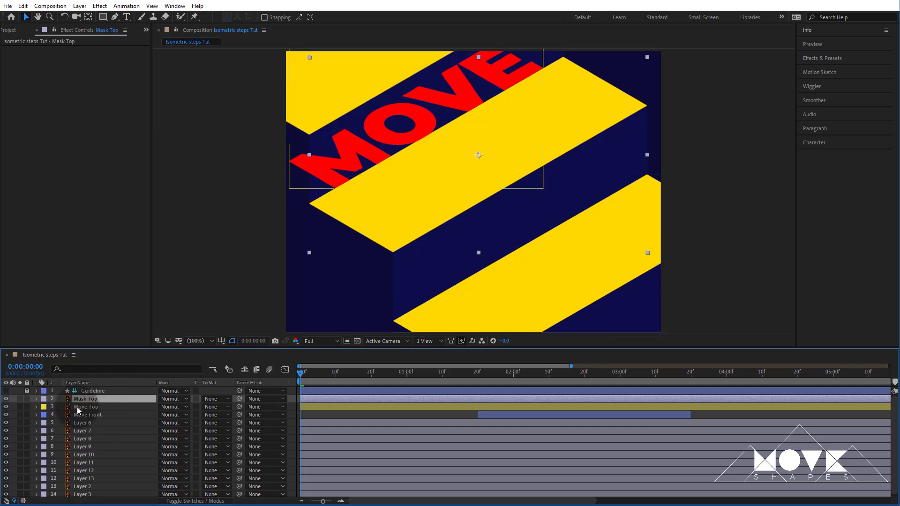
left_click(209, 410)
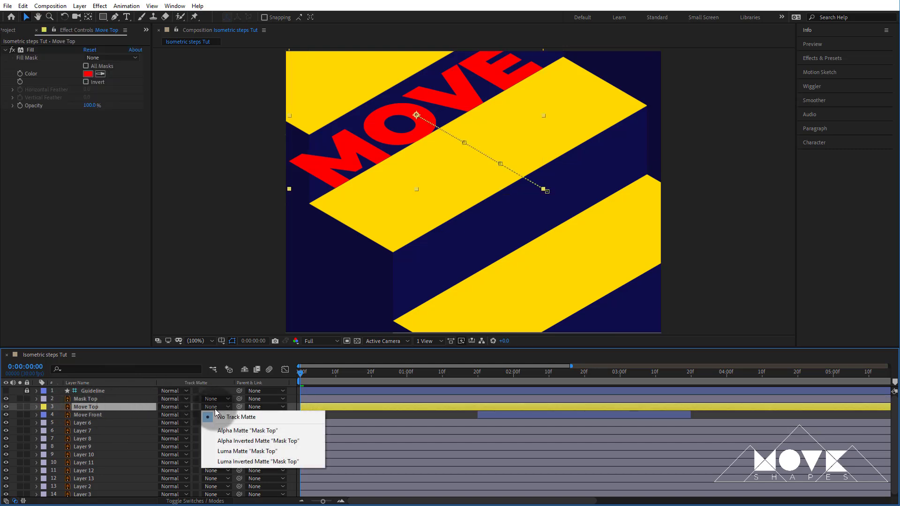
left_click(258, 429)
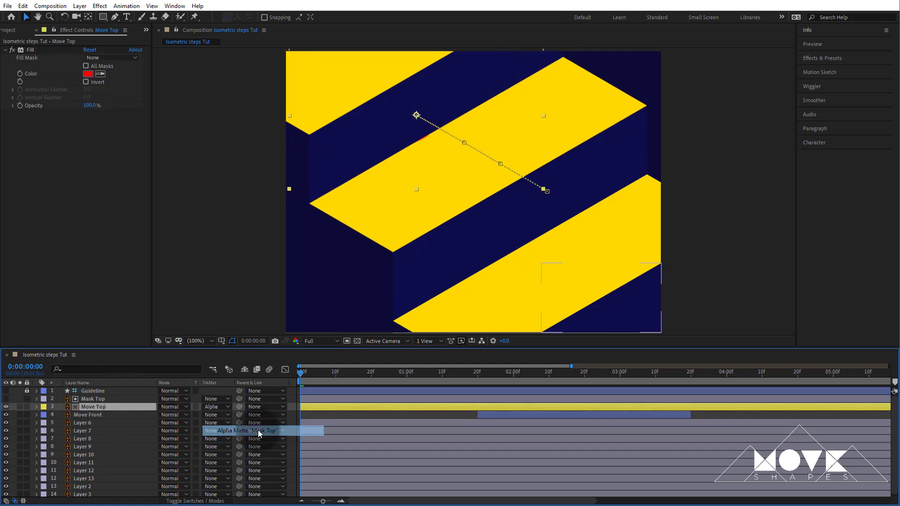
Identify the middle step's blue front face by toggling Layer 10's visibility and test-moving it, undoing the move.
left_click(88, 462)
left_click(86, 454)
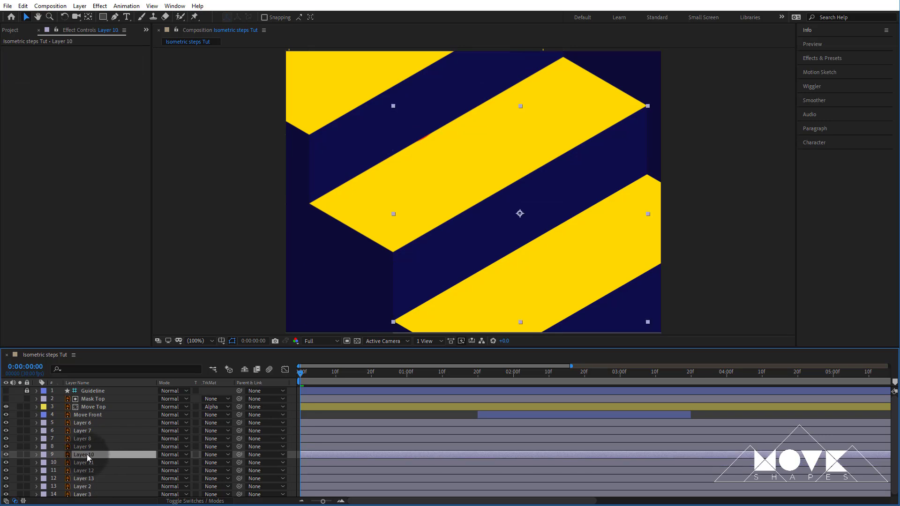
left_click(7, 455)
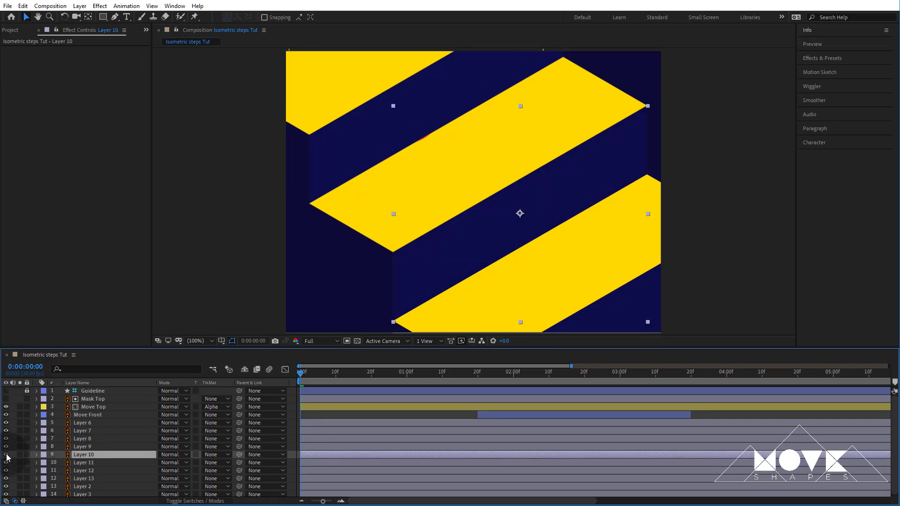
left_click(7, 455)
left_click_drag(522, 190, 620, 202)
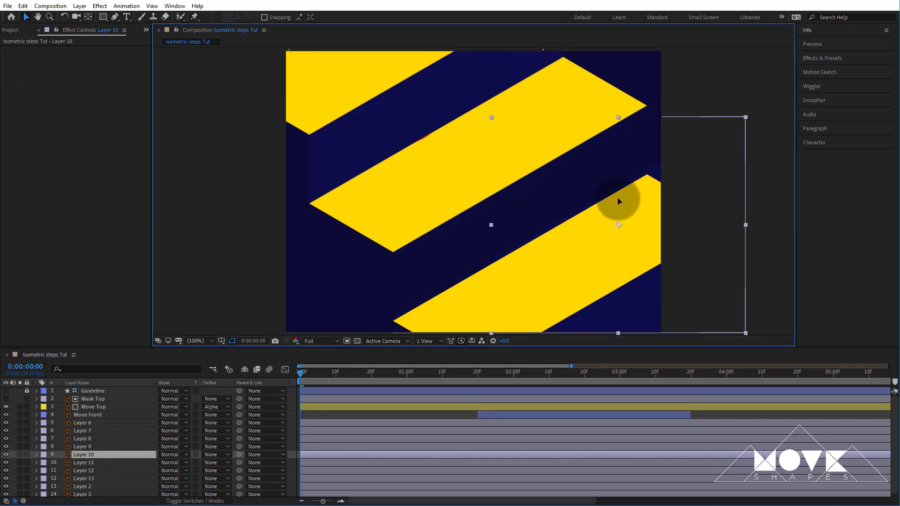
key("ctrl+z")
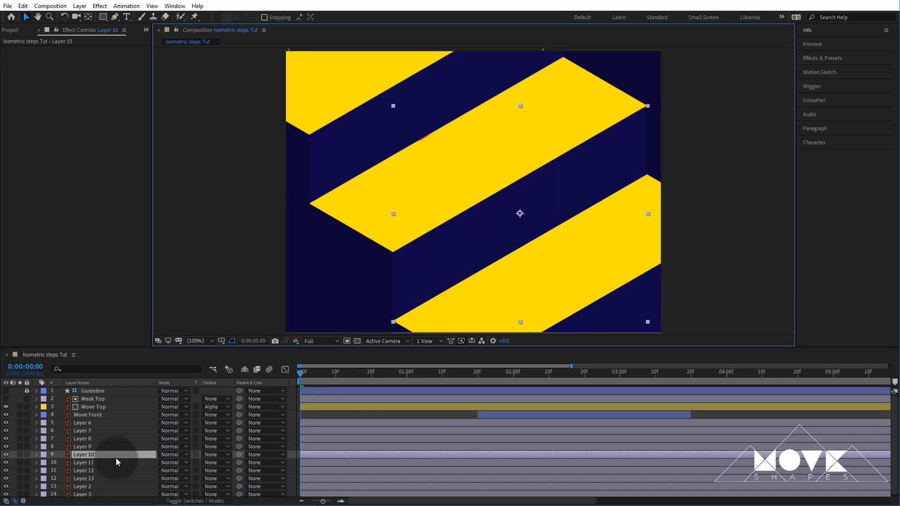
Duplicate Layer 10, the middle blue front face, place the copy directly above Move Front and rename it Mask Front.
left_click(95, 456)
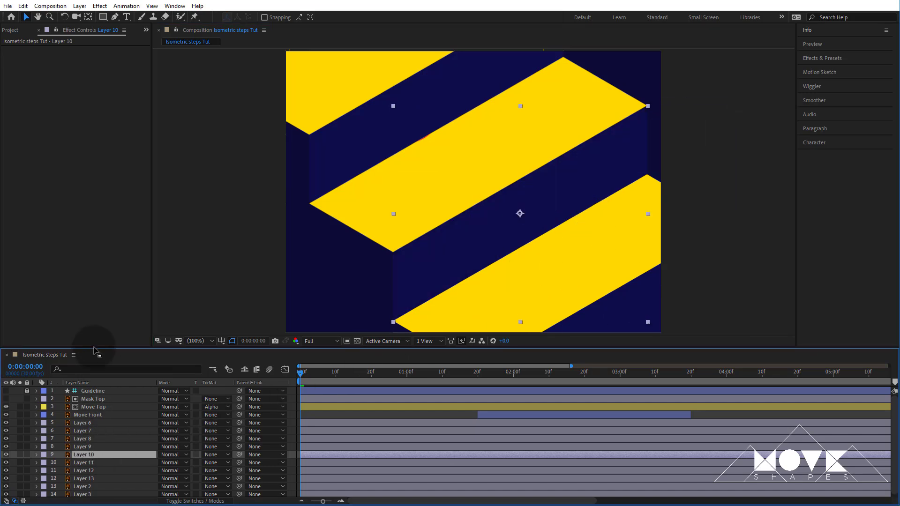
left_click(24, 6)
left_click(45, 122)
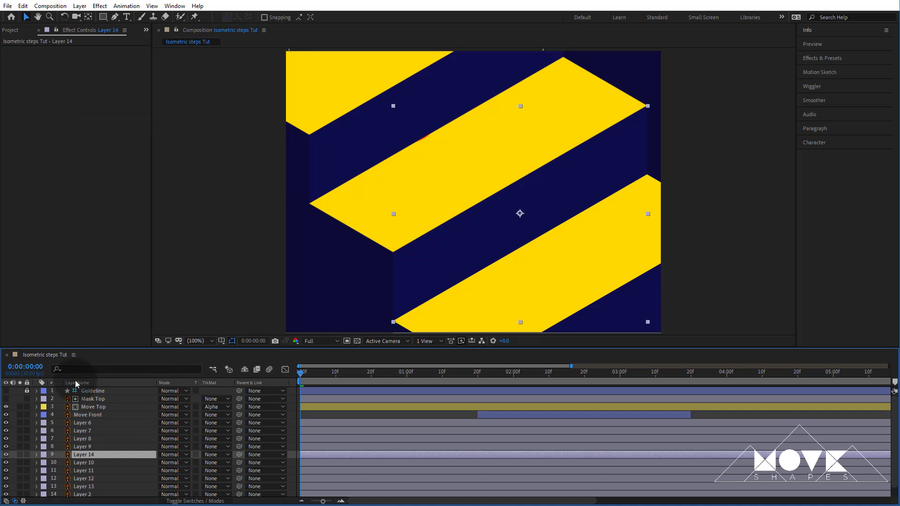
left_click_drag(89, 455, 92, 411)
right_click(91, 413)
left_click(104, 407)
type("Mask Front")
key("Return")
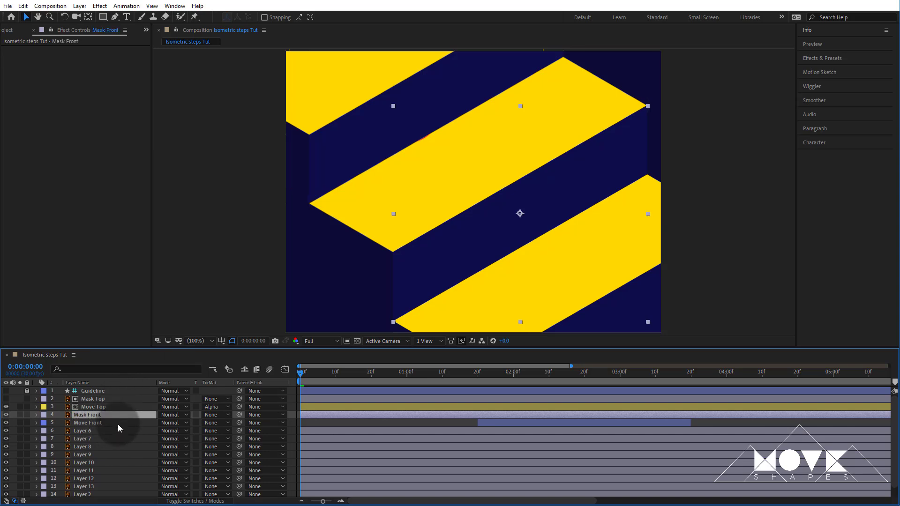
Set Move Front's track matte to Alpha Matte "Mask Front" and preview the masked lettering.
left_click(117, 423)
left_click(222, 423)
left_click(240, 446)
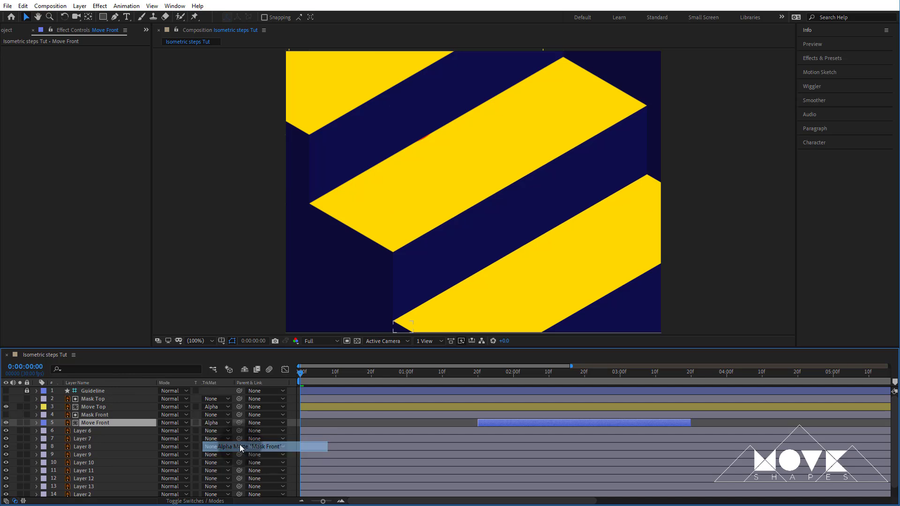
left_click_drag(304, 376, 737, 384)
key("space")
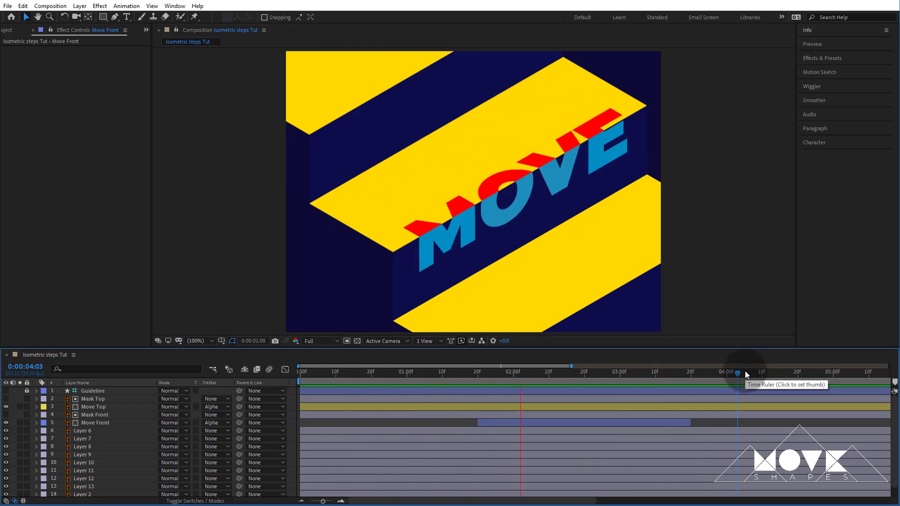
left_click(664, 378)
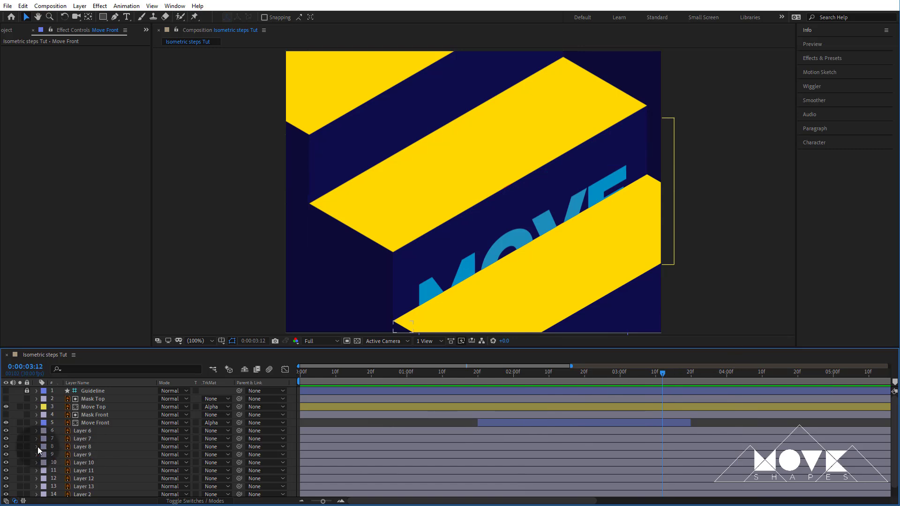
Lock the staircase artwork layers from Layer 6 down to Layer 3 and reveal the Position keyframes of Move Top and Move Front.
left_click_drag(27, 430, 26, 501)
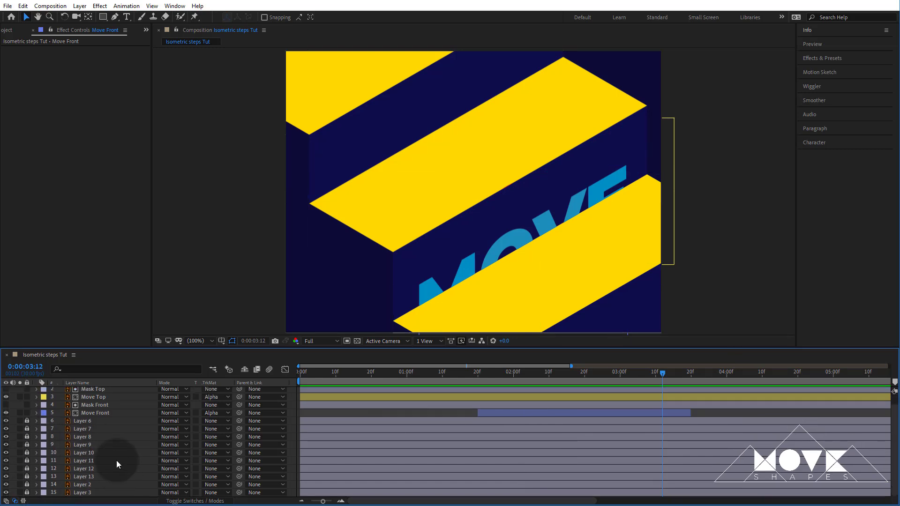
scroll(117, 462, "up", 1)
key("u")
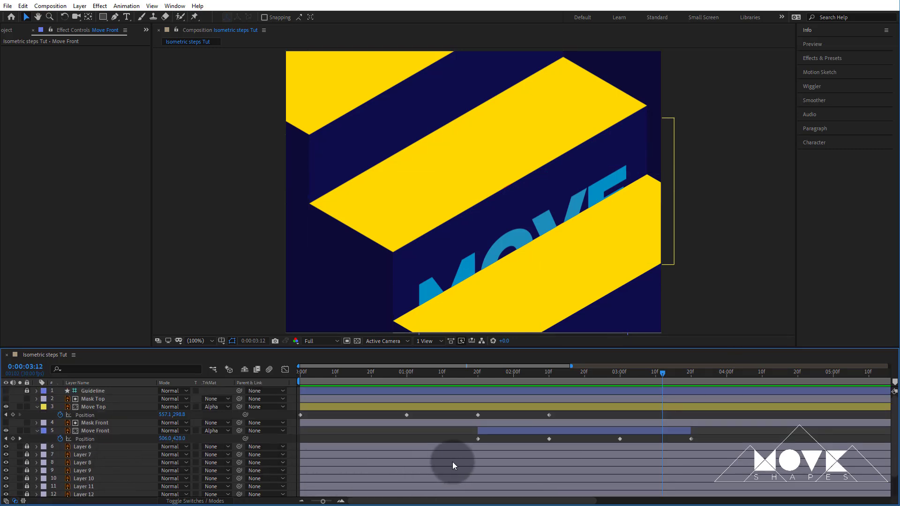
Shift Move Top's last three keyframes ten frames earlier, starting at 0:20, align Move Front's start to 1:10, and preview.
left_click(299, 375)
left_click_drag(289, 377, 371, 377)
mouse_move(397, 415)
left_mouse_down()
mouse_move(580, 416)
mouse_move(508, 418)
mouse_move(515, 417)
mouse_move(451, 434)
left_mouse_up()
left_click(454, 435)
left_click(457, 438)
left_click_drag(371, 376, 289, 383)
key("space")
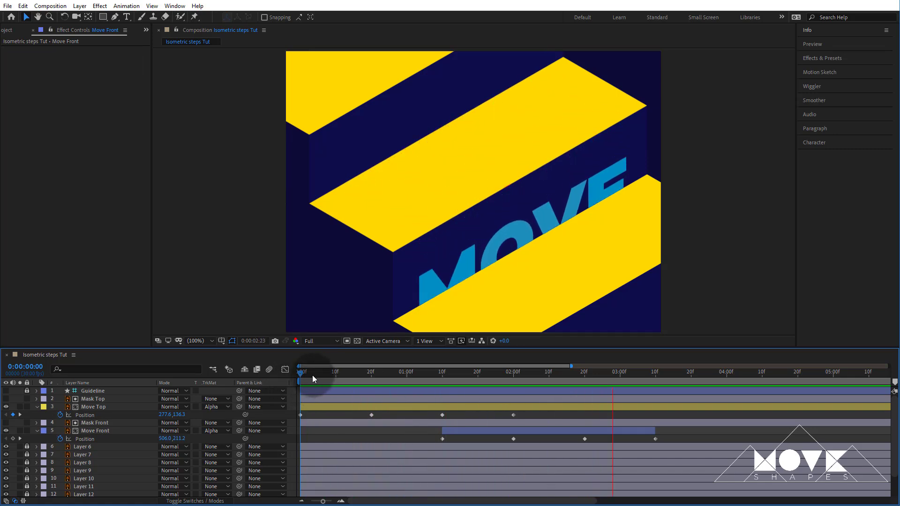
Move Move Top's second keyframe to 0:14, shift its last two and the Move Front layer to start at about 1:01, and preview.
key("space")
left_click_drag(293, 381, 350, 417)
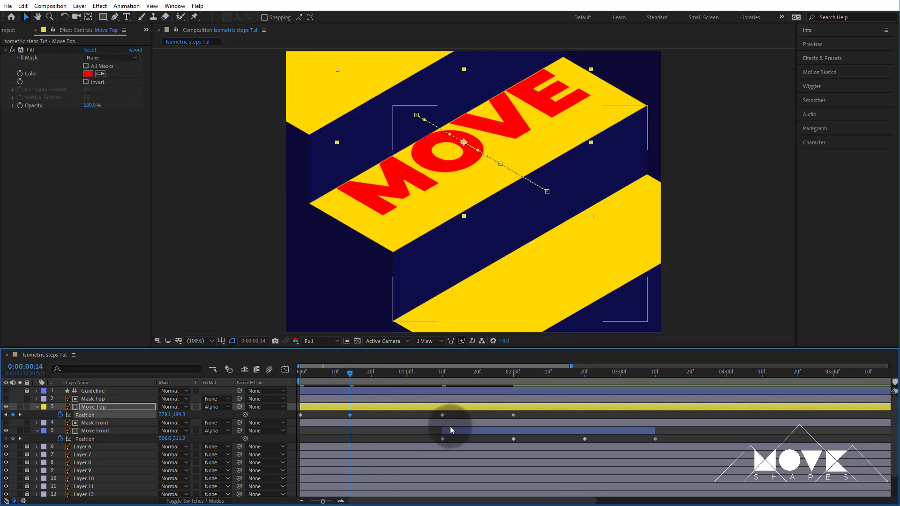
left_click(441, 414)
left_click_drag(513, 415, 429, 429)
left_click(468, 437)
left_click(345, 385)
key("Home")
key("space")
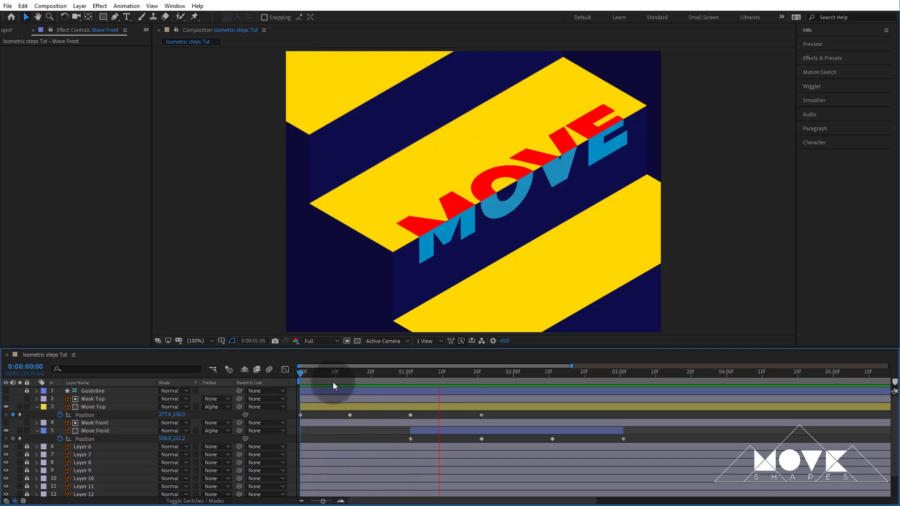
Move Move Front's last two Position keyframes earlier to 2:00 and 2:20 and check the playback.
left_click_drag(393, 375, 514, 397)
left_click_drag(533, 436, 583, 440)
left_click(475, 382)
key("space")
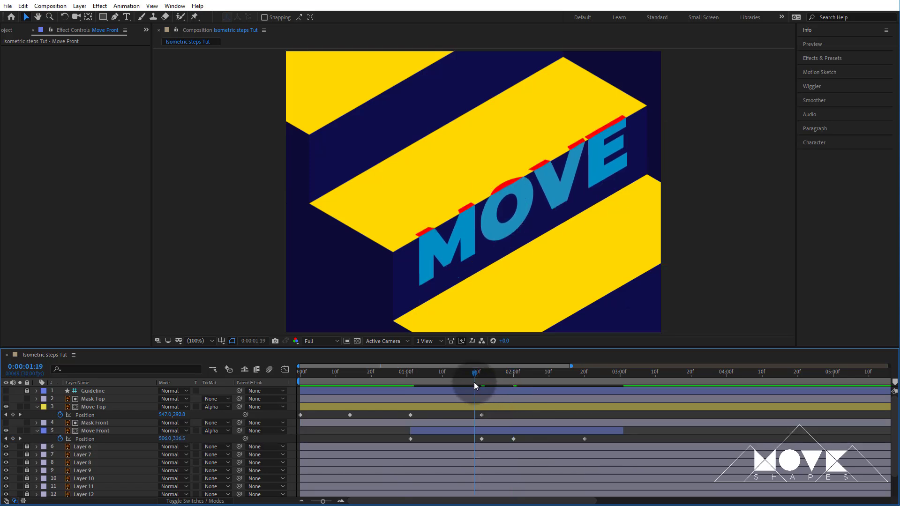
Move Move Front's last keyframe to 2:10, trim Move Front and Mask Front to end there, and preview.
left_click_drag(507, 386, 549, 398)
left_click_drag(583, 438, 548, 439)
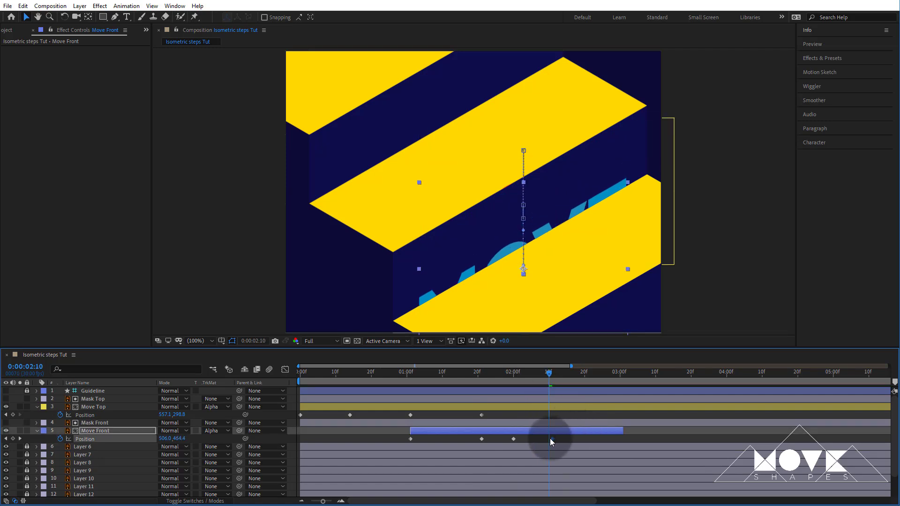
left_click_drag(620, 434, 544, 436)
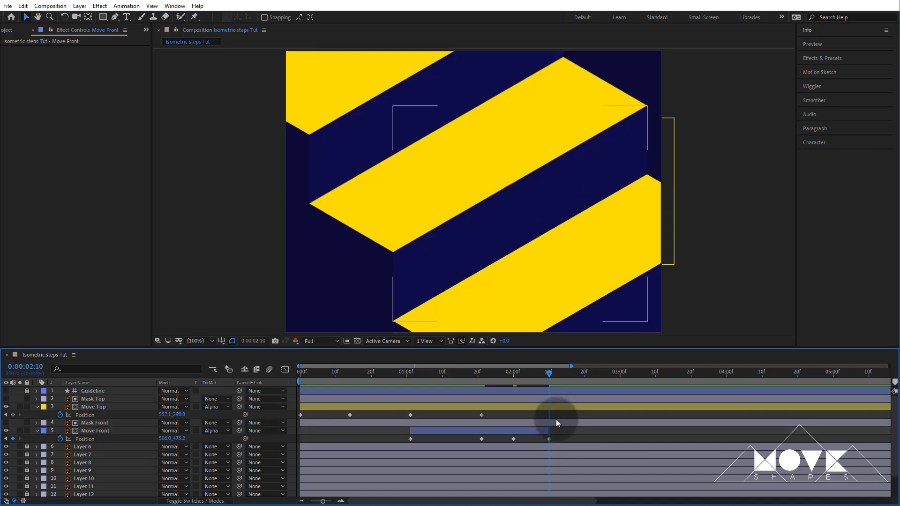
left_click(554, 422)
key("alt+bracketright")
left_click(553, 419)
key("space")
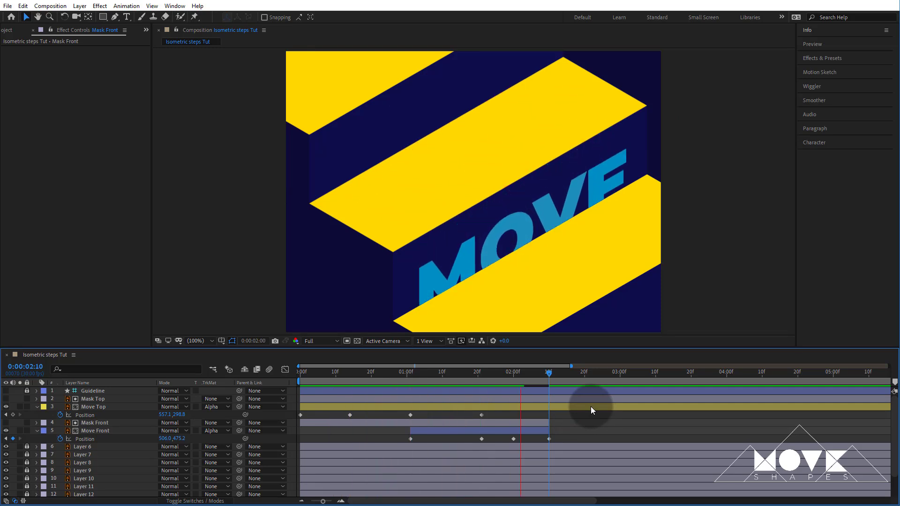
Move Move Front's last two Position keyframes to about 1:26 and 2:06 and replay the animation from the start.
left_click_drag(489, 376, 479, 384)
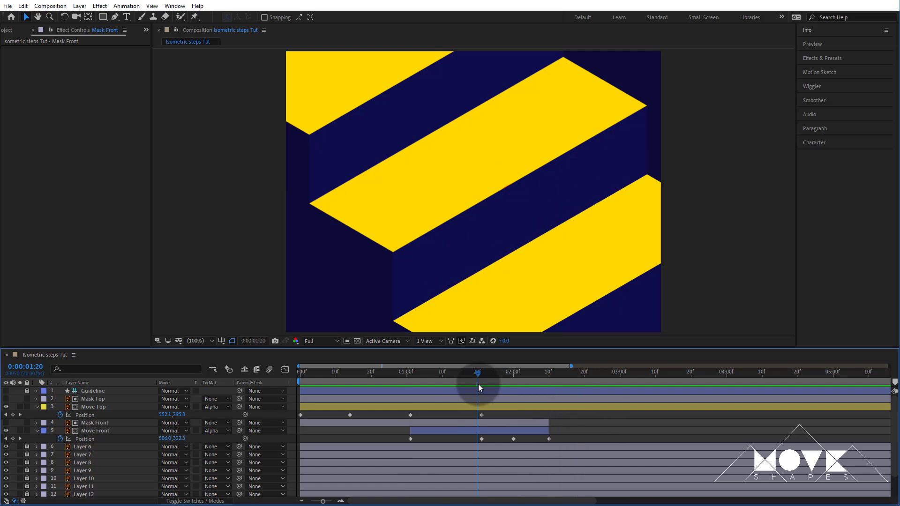
left_click_drag(504, 441, 537, 440)
left_click(584, 426)
key("space")
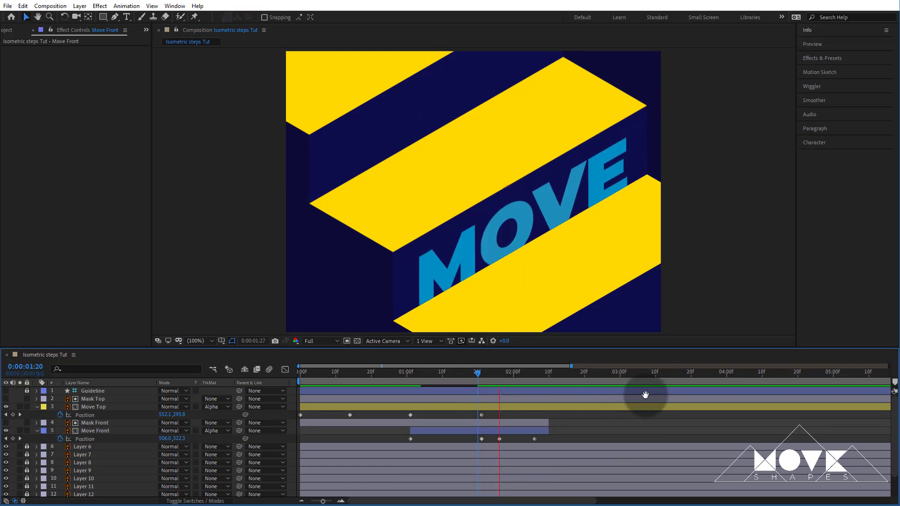
left_click(453, 376)
key("Home")
key("space")
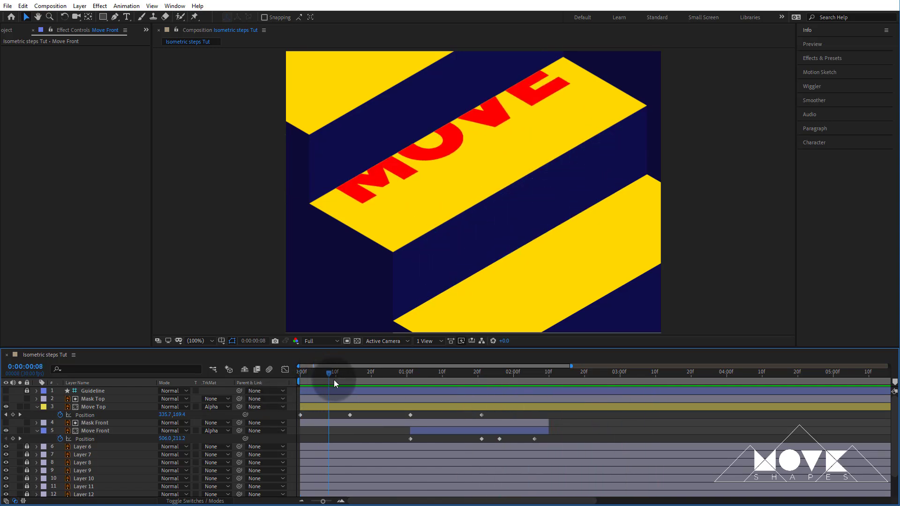
Shift Move Top's last two keyframes and the Move Front layer earlier to start at about 0:27, and preview.
key("space")
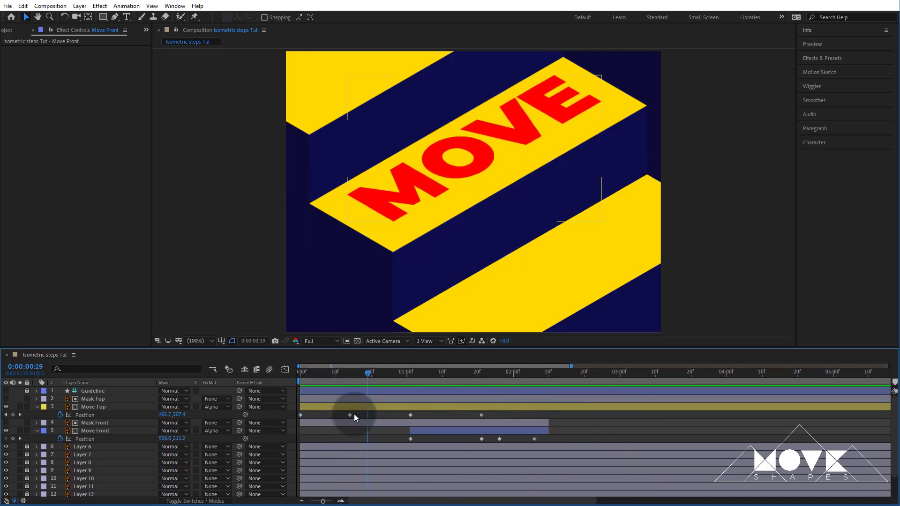
mouse_move(399, 414)
left_mouse_down()
mouse_move(484, 415)
mouse_move(395, 415)
mouse_move(401, 430)
left_mouse_up()
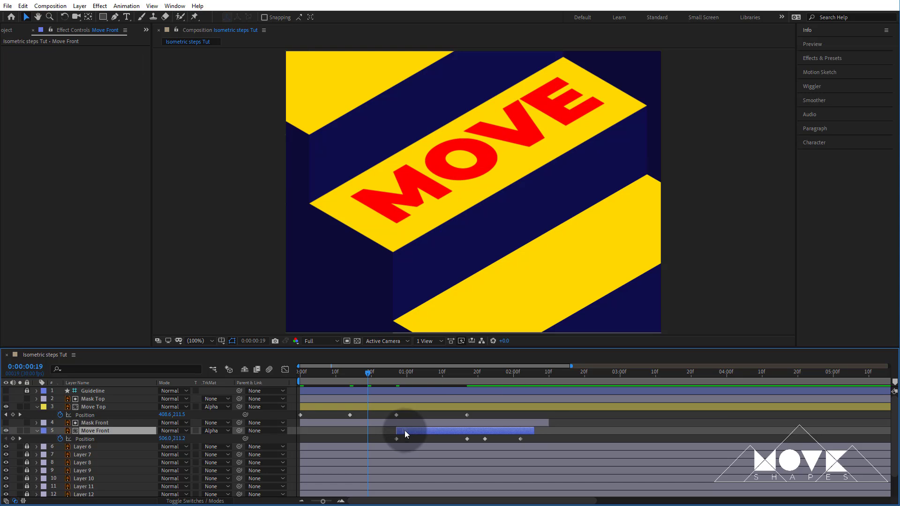
left_click_drag(492, 375, 266, 386)
key("space")
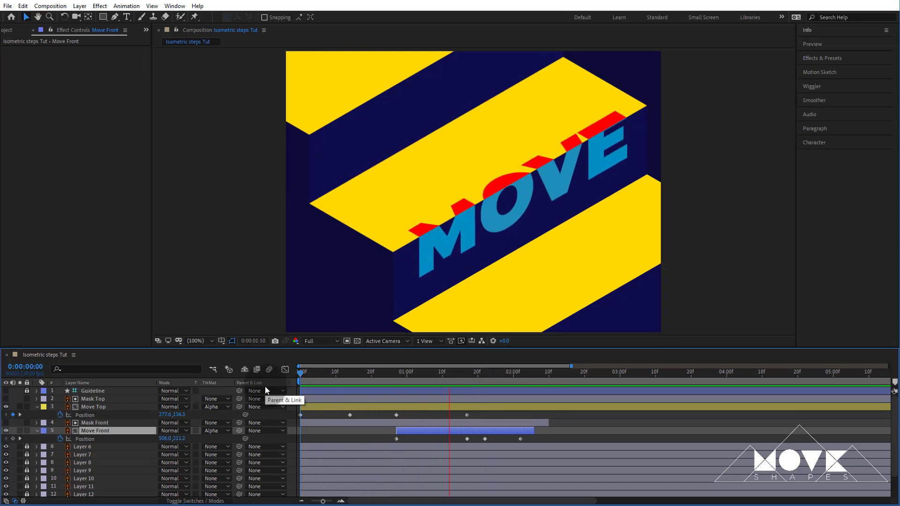
Move Move Front's last Position keyframe to 2:06, at the end of the layer, and preview the exit.
left_click_drag(305, 384, 512, 391)
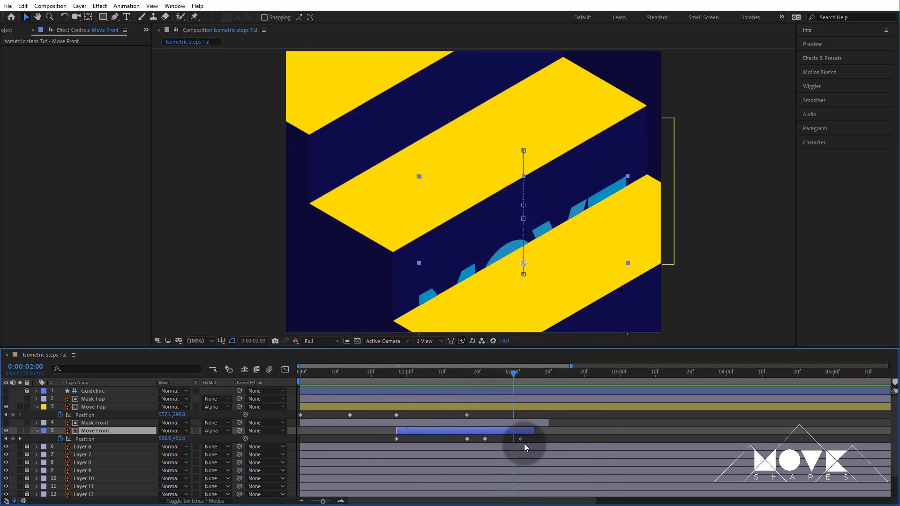
left_click_drag(521, 439, 534, 439)
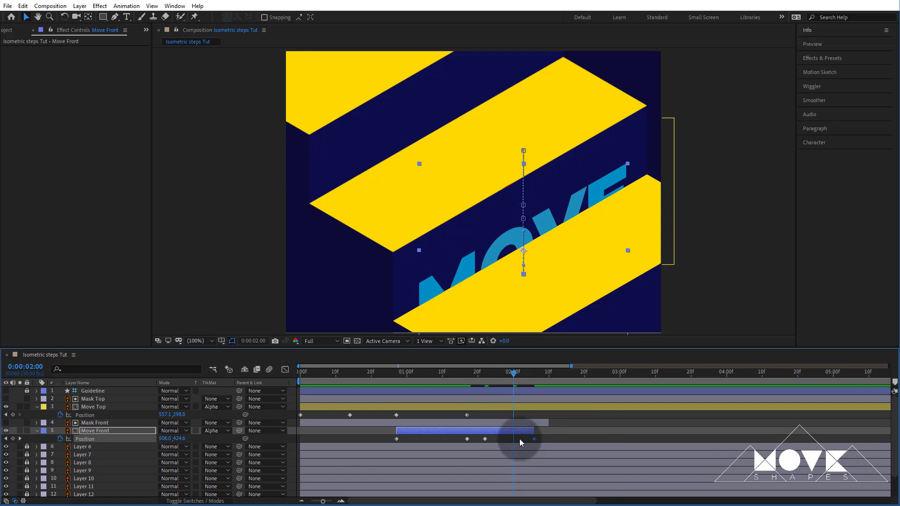
left_click(471, 375)
key("space")
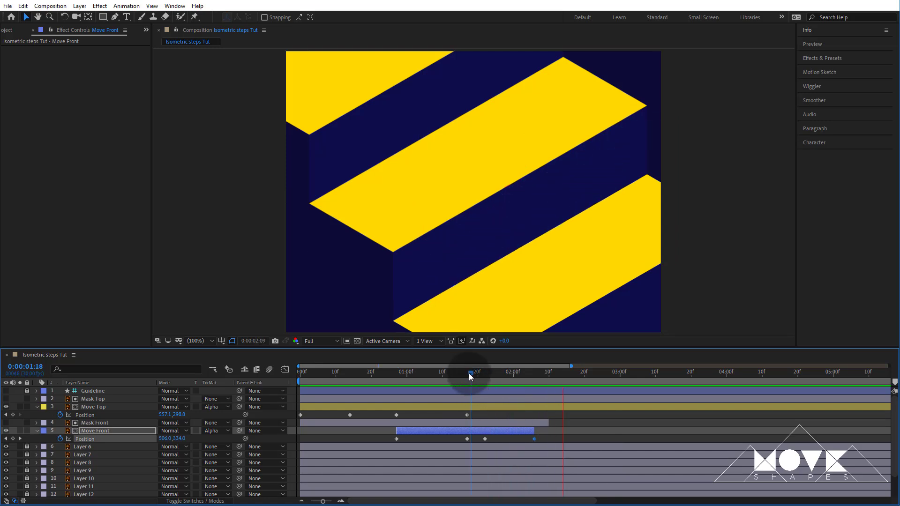
End the work area at 2:06 and play the loop.
left_click(530, 375)
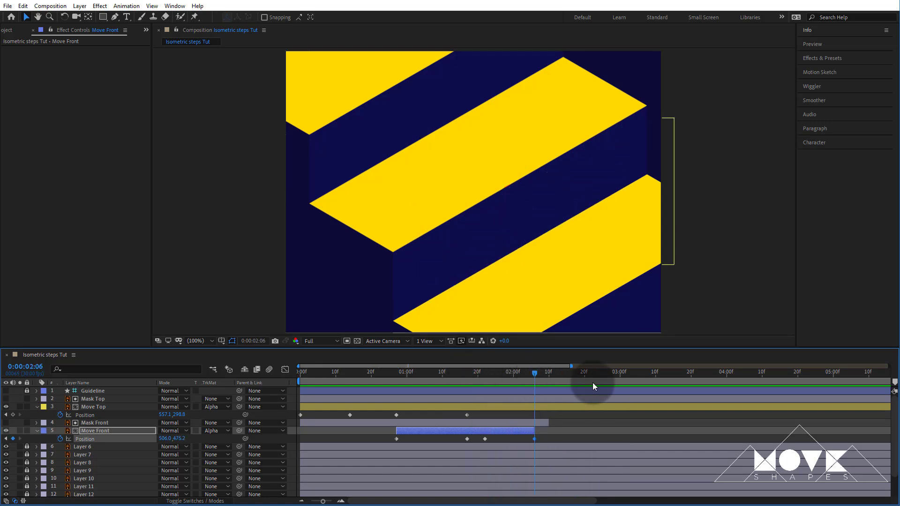
key("n")
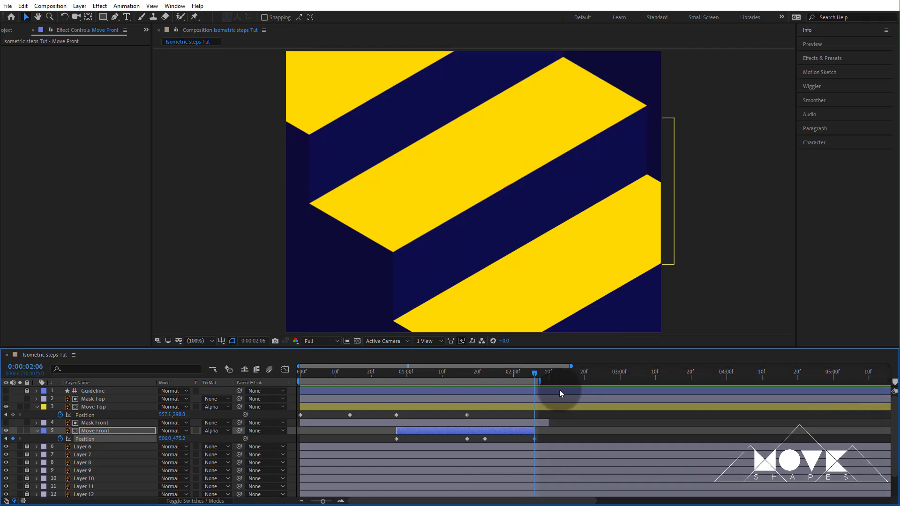
left_click(733, 300)
key("space")
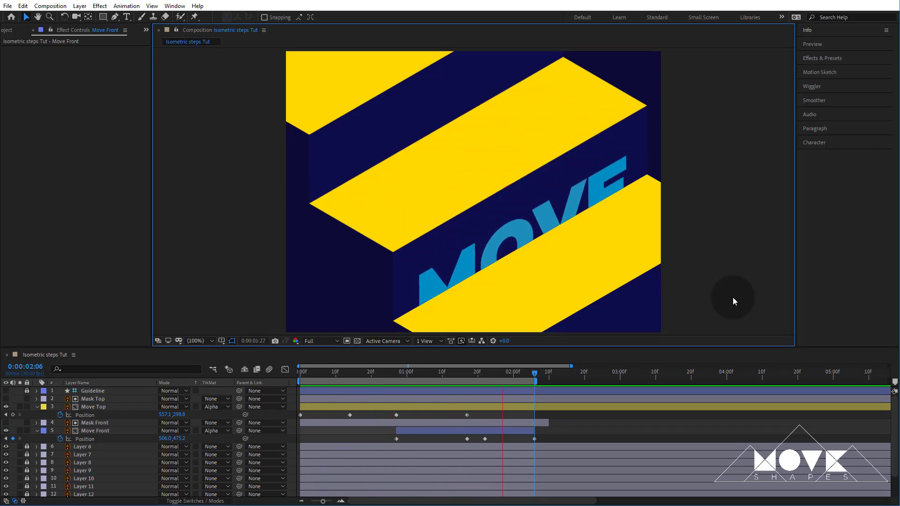
Turn off the Fill effect on Move Top and preview the lettering in its original colour.
left_click_drag(518, 373, 394, 399)
left_click(399, 407)
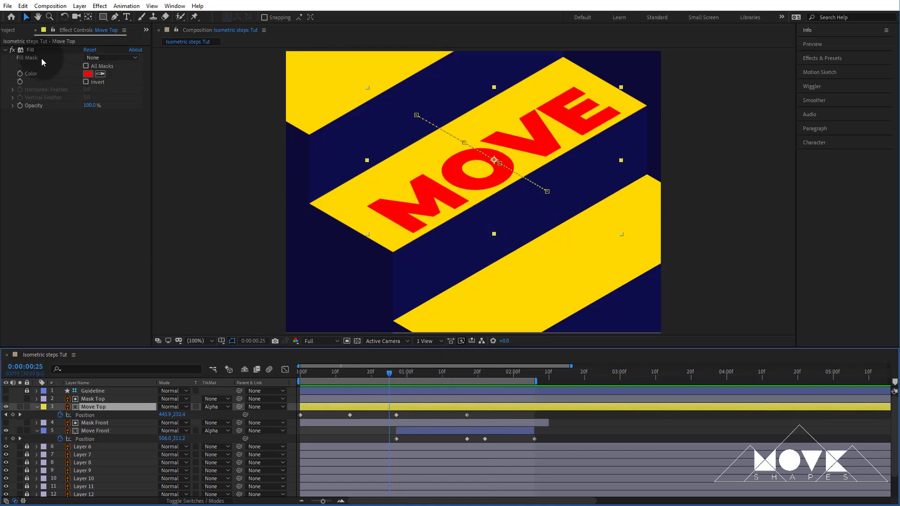
left_click(12, 49)
left_click(5, 50)
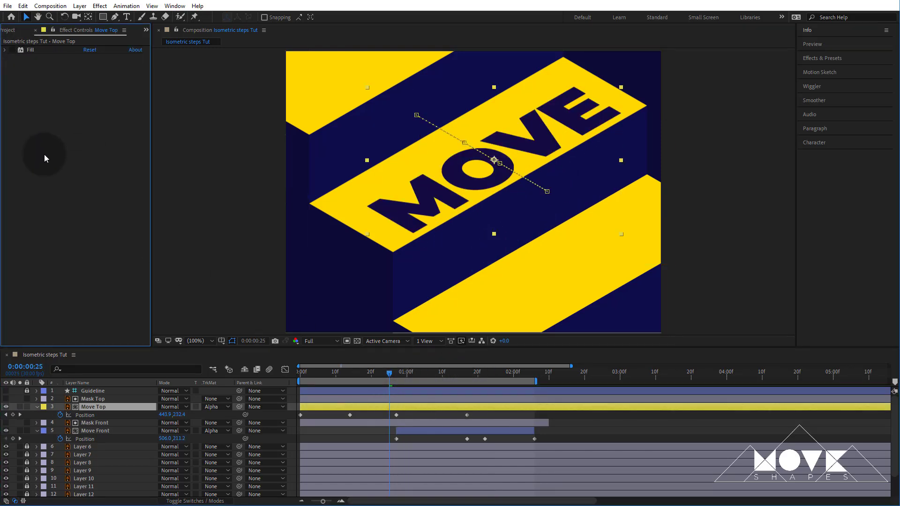
left_click(748, 237)
key("space")
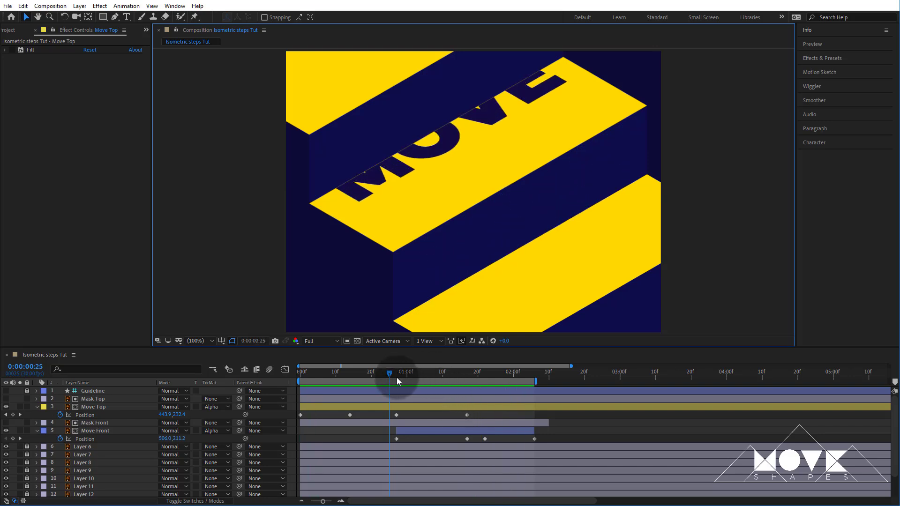
key("Home")
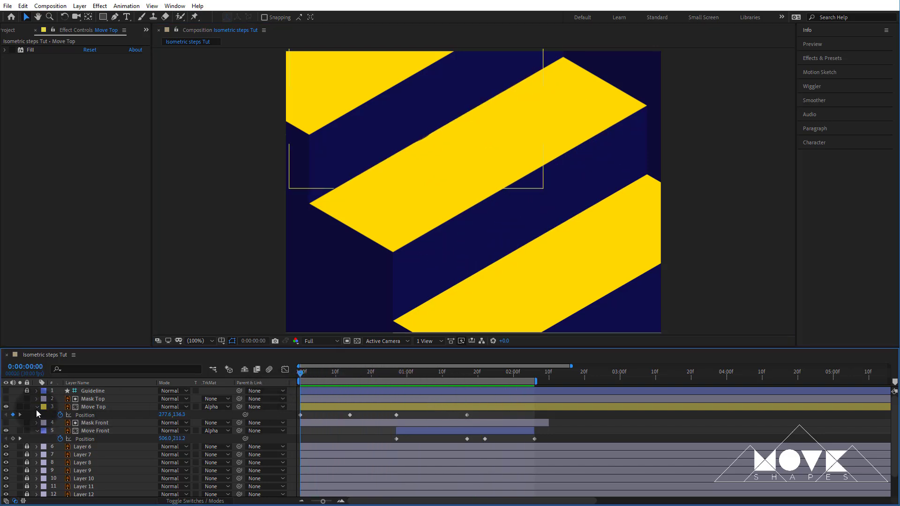
Collapse the open layer properties and trim the end of Mask Front to match Move Front's end at about 2:06.
left_click(37, 406)
left_click(37, 415)
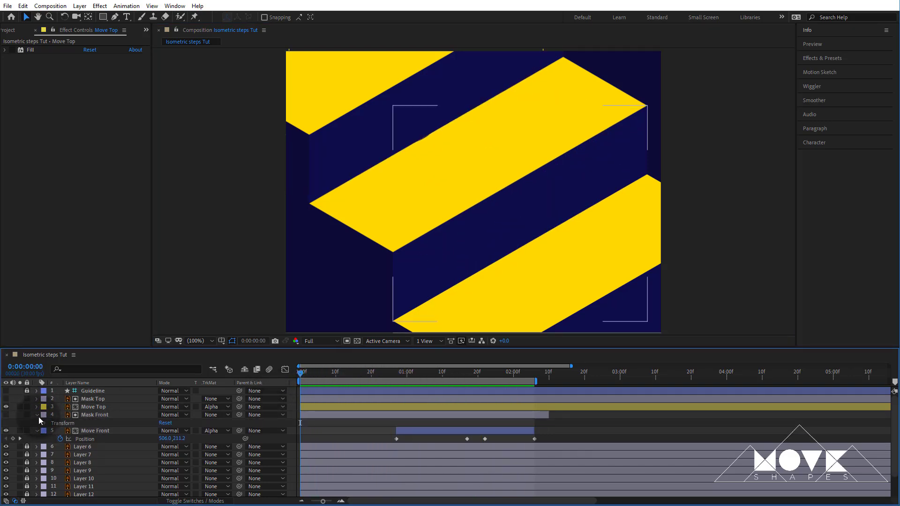
left_click(36, 415)
left_click(37, 423)
left_click(88, 423)
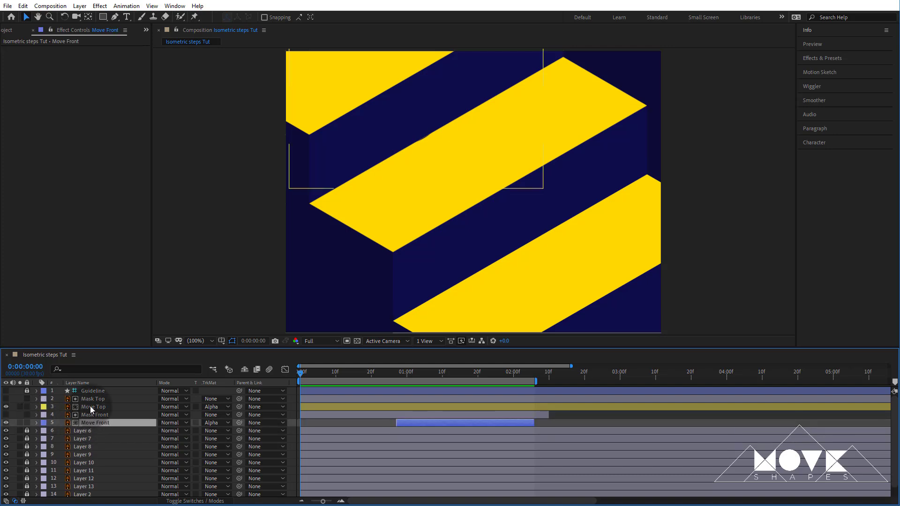
left_click(88, 398, "shift")
left_click(556, 417)
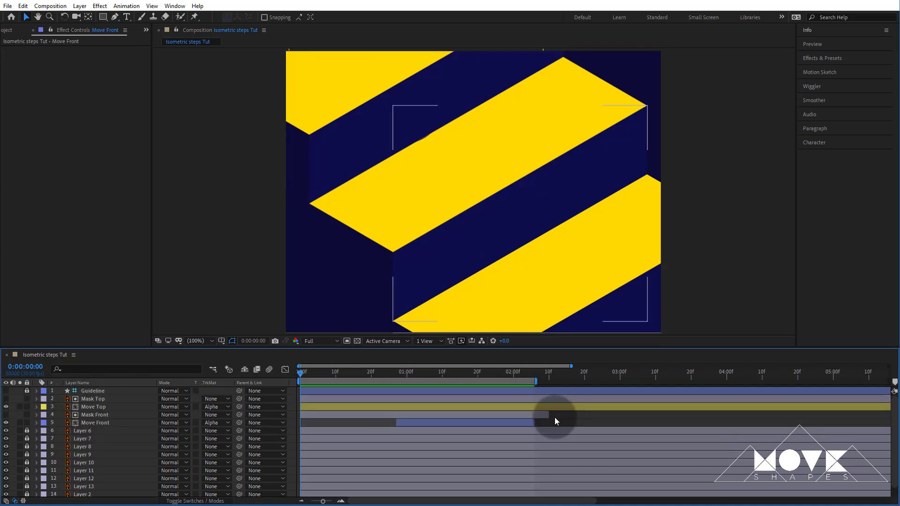
left_click_drag(548, 415, 536, 415)
Trim the ends of Mask Top and Move Top at 1:17, on Move Top's last Position keyframe.
left_click(534, 400)
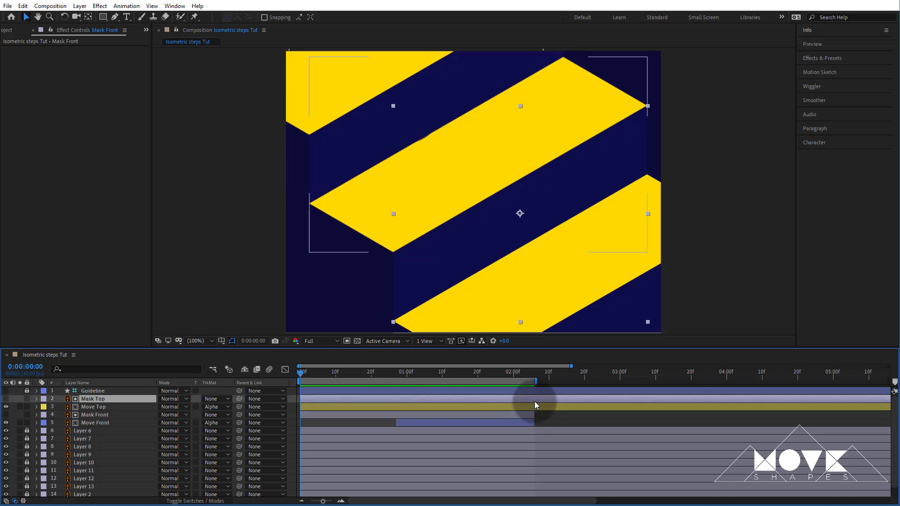
left_click(535, 408, "shift")
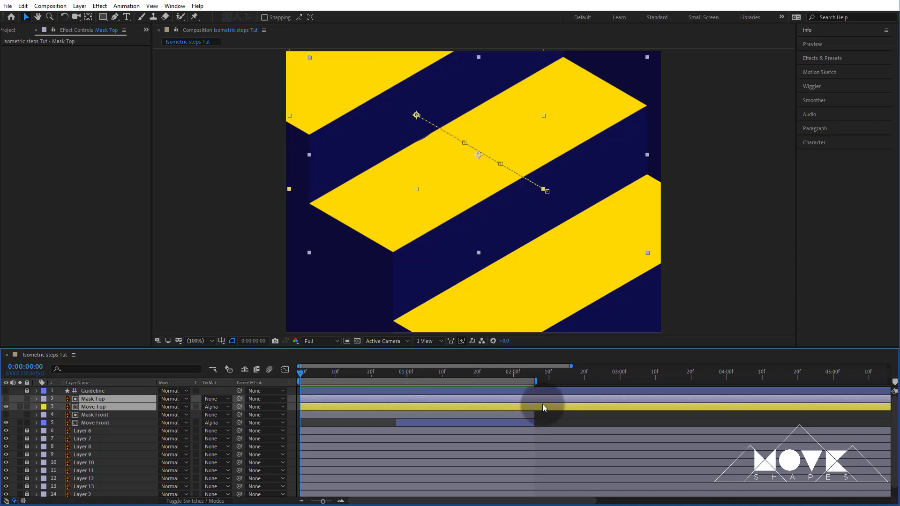
key("alt+]")
key("ctrl+z")
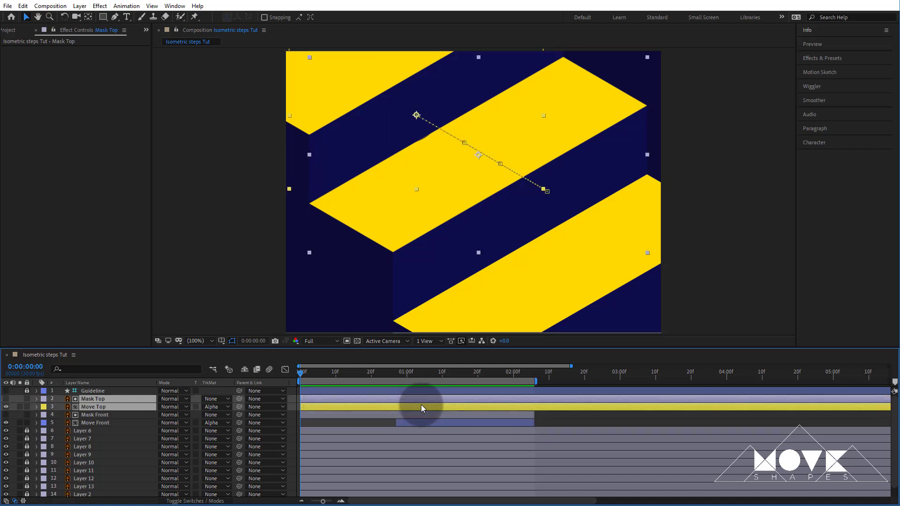
key("u")
left_click_drag(457, 376, 468, 378)
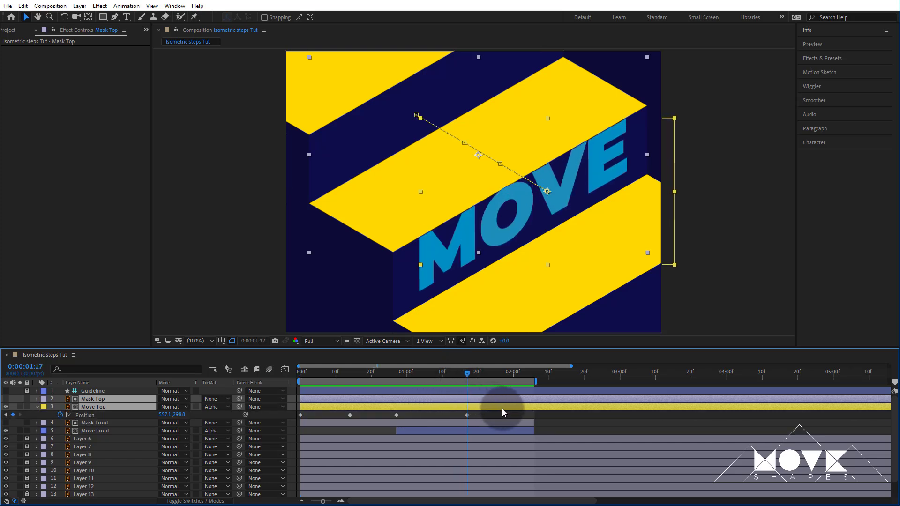
key("alt+bracketright")
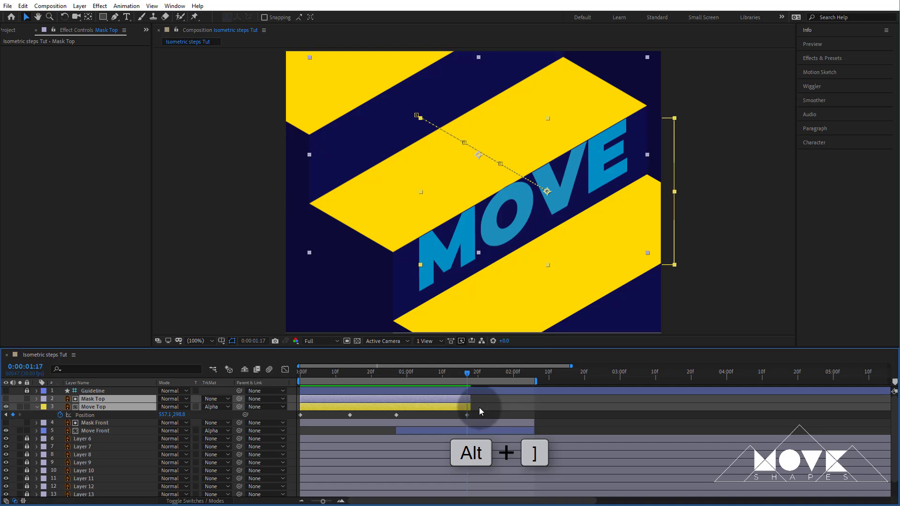
left_click(481, 411)
left_click_drag(465, 375, 285, 402)
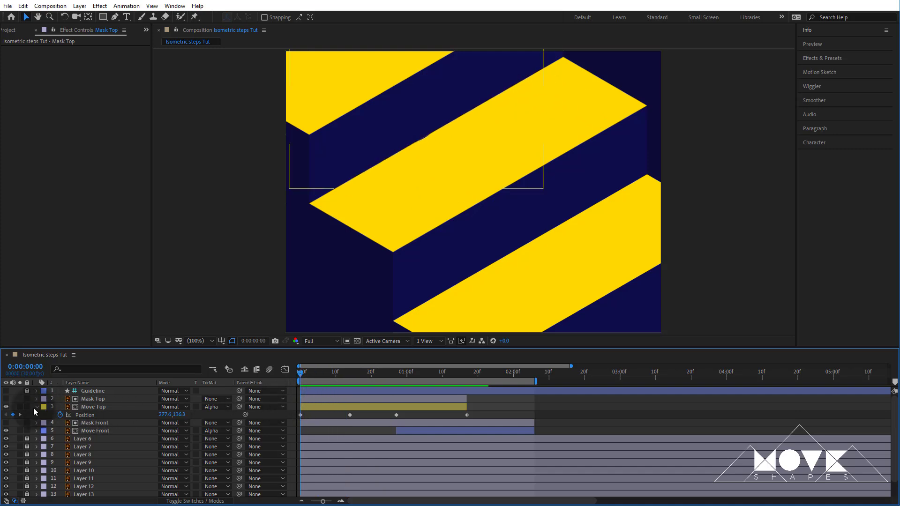
Pre-compose Mask Top, Move Top, Mask Front and Move Front as "Move Text", with the duration adjusted to the selected layers' time span.
left_click(98, 399)
left_click(96, 422, "shift")
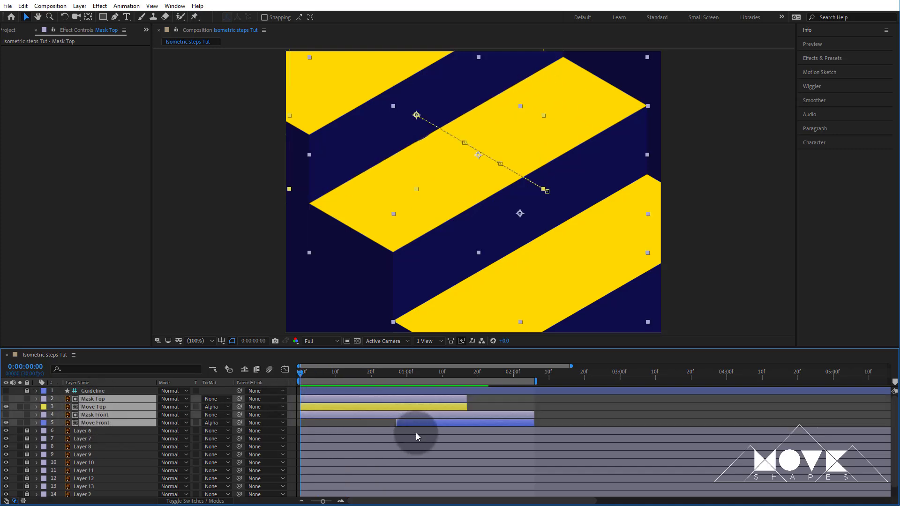
right_click(437, 420)
left_click(487, 378)
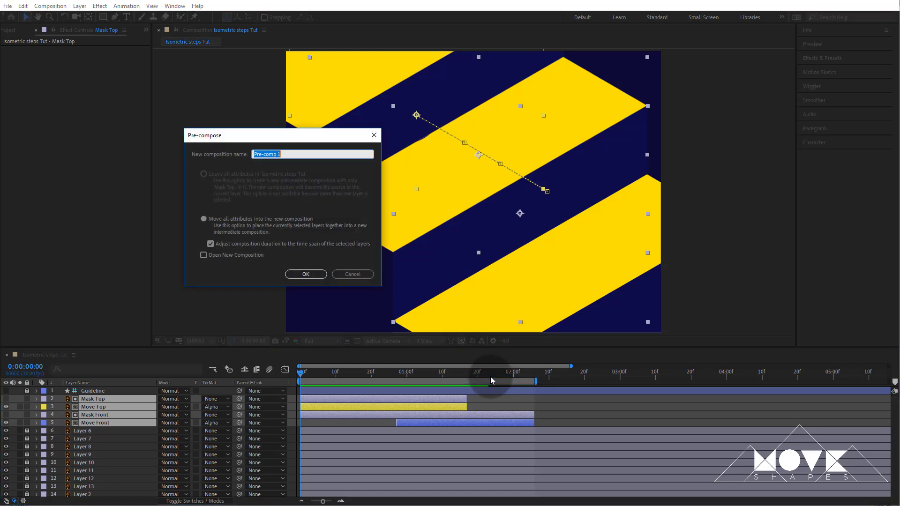
left_click(211, 245)
left_click(211, 245)
left_click(294, 154)
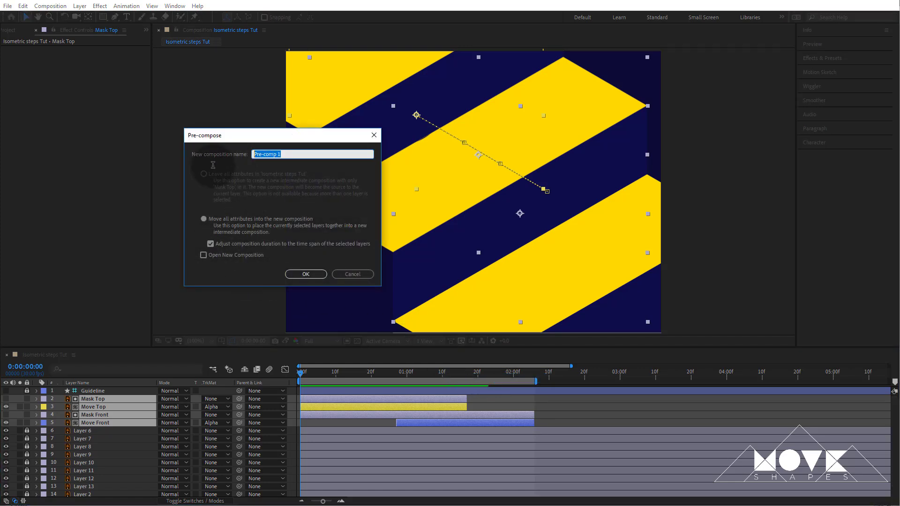
type("Move Text")
key("Return")
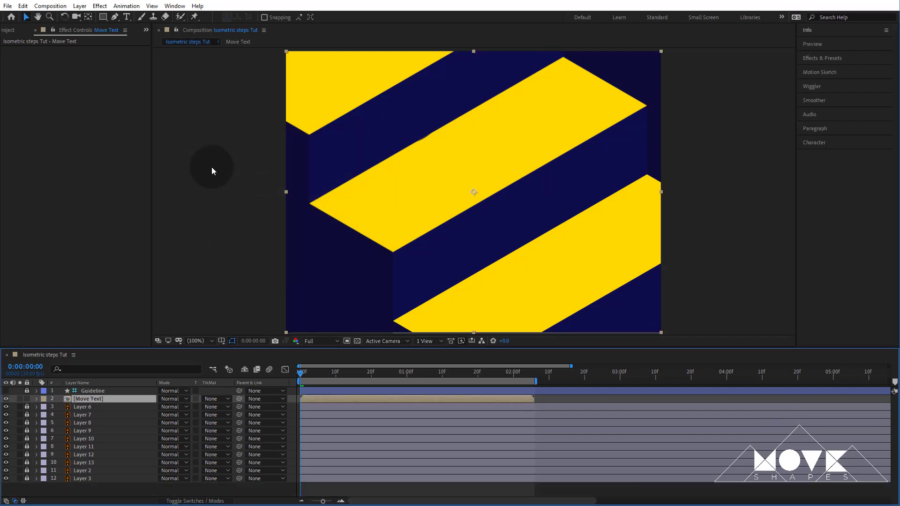
Duplicate the Move Text layer and shift the copy in time to start at about 1:20.
left_click_drag(305, 372, 484, 384)
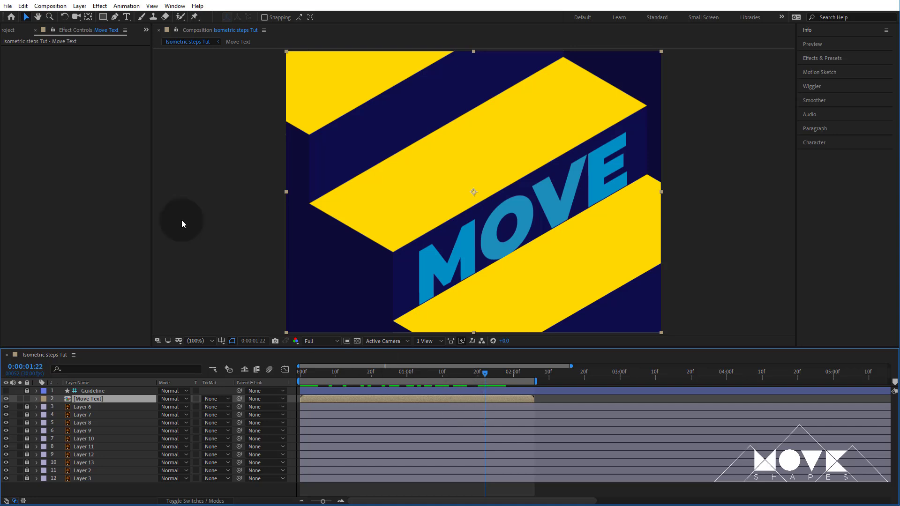
left_click(23, 6)
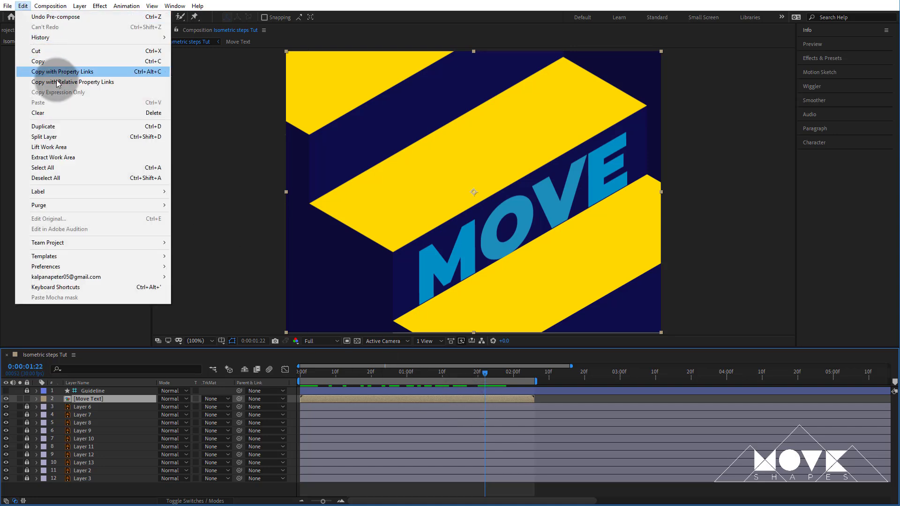
left_click(58, 122)
left_click_drag(345, 398, 529, 404)
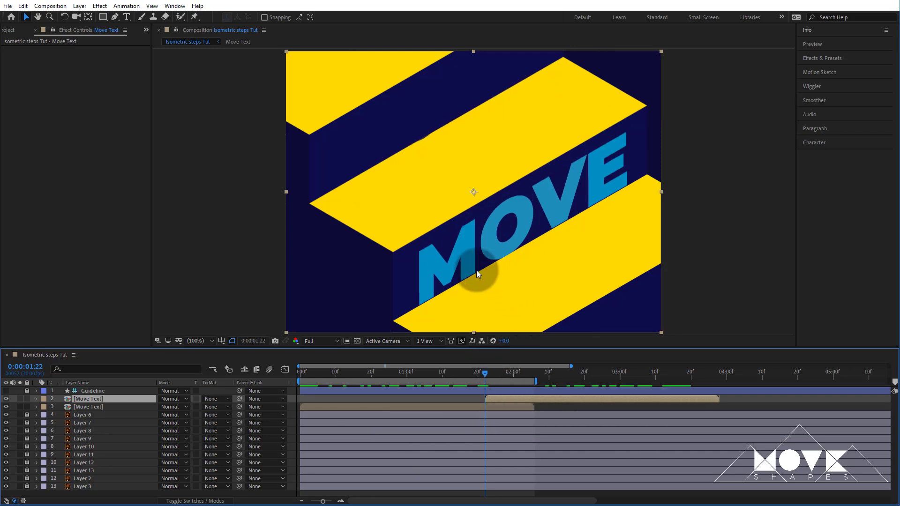
left_click_drag(520, 398, 497, 378)
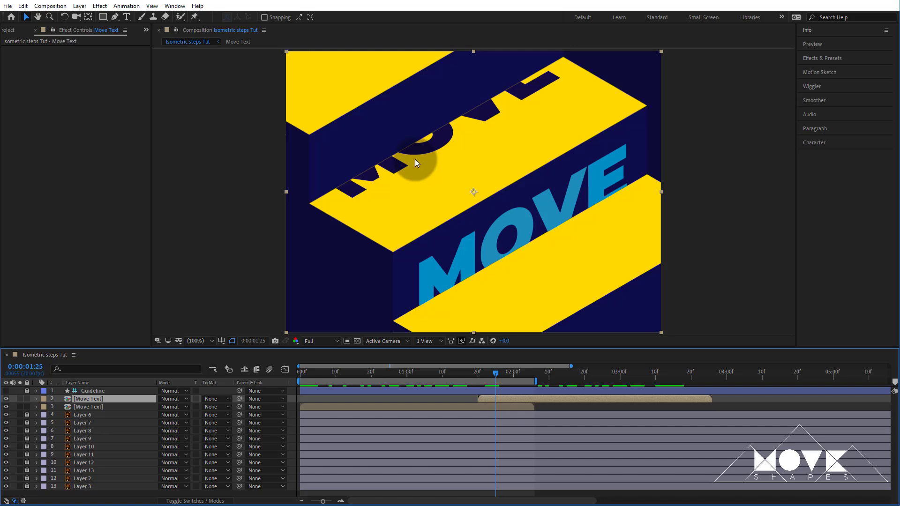
Move the copied lettering down onto the next lower step and align it precisely with the letters on the front face.
left_click_drag(400, 165, 496, 265)
scroll(518, 262, "up", 1)
left_click_drag(615, 267, 553, 97)
scroll(351, 250, "up", 1)
left_click_drag(352, 250, 534, 205)
left_click_drag(369, 275, 361, 274)
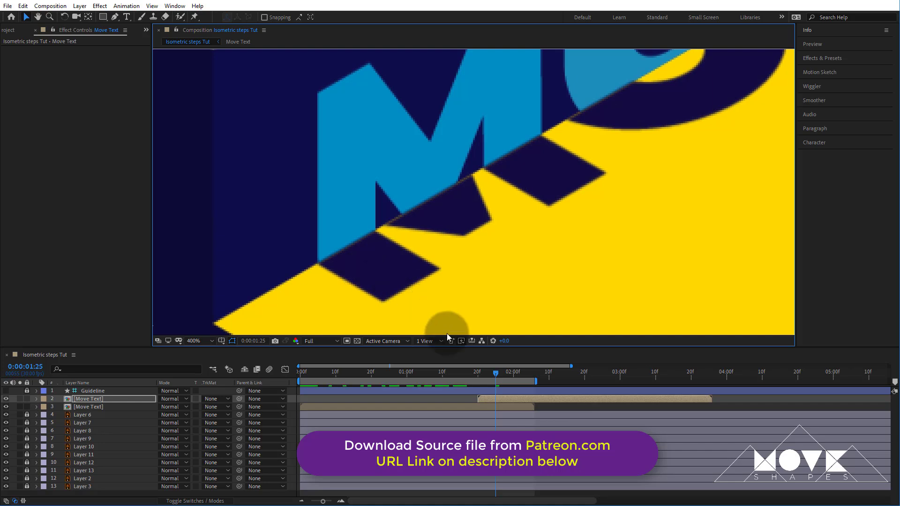
Shift the Move Text copy to start at 1:22, check the join at 1:24, and fit the composition in the viewer.
left_click(489, 374)
mouse_move(488, 374)
left_mouse_down()
mouse_move(476, 374)
mouse_move(484, 375)
left_mouse_up()
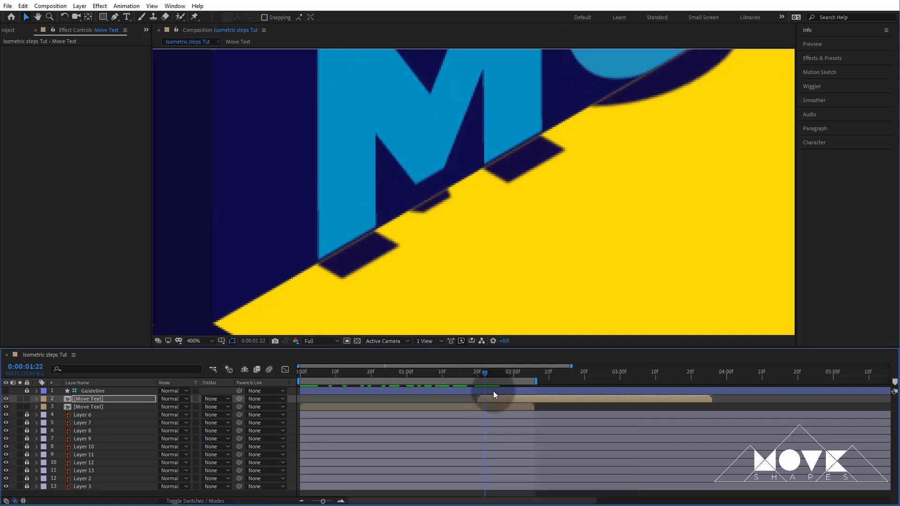
left_click_drag(517, 400, 522, 399)
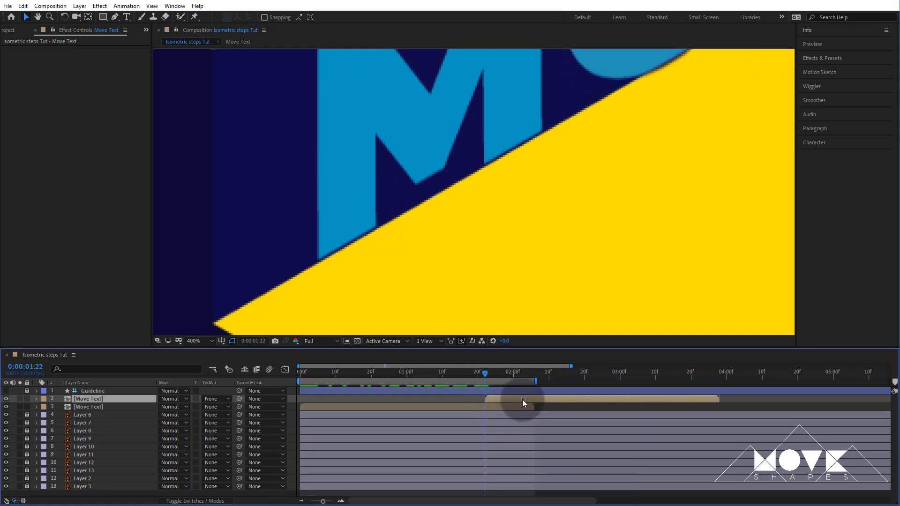
left_click_drag(487, 373, 494, 375)
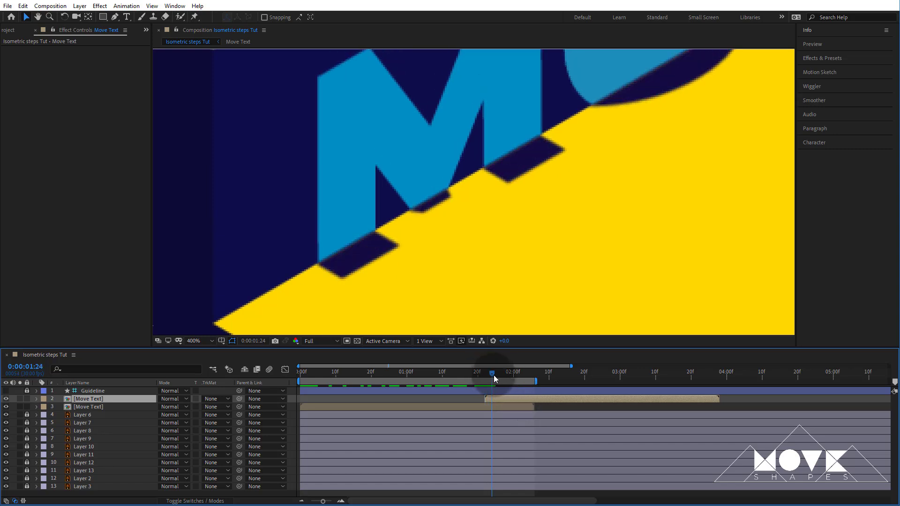
left_click(193, 342)
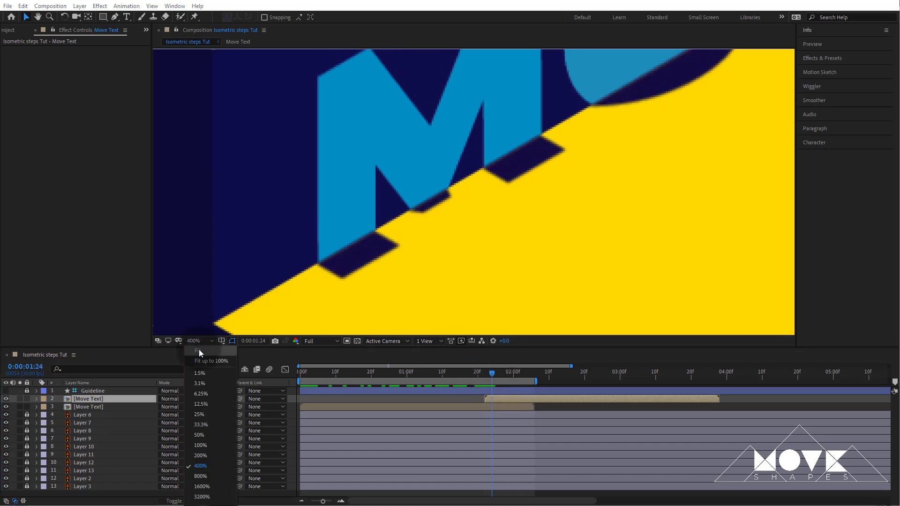
left_click(198, 351)
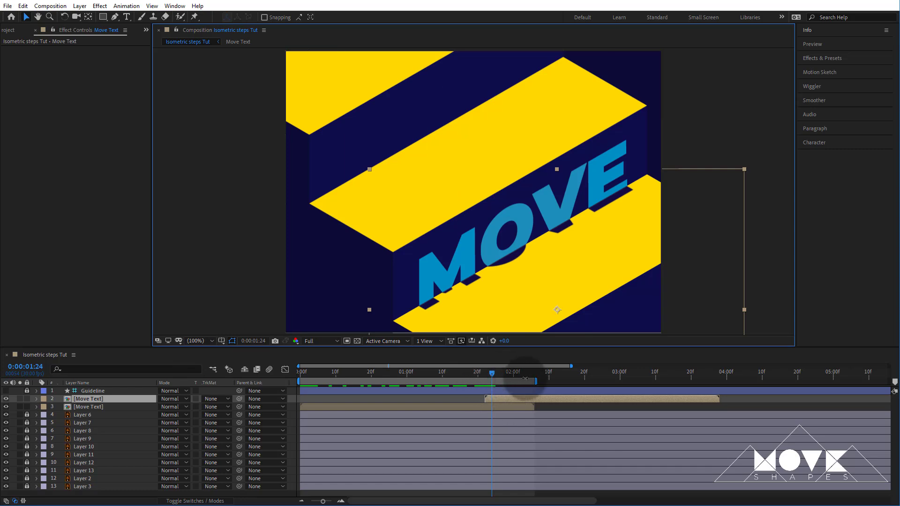
Extend the work area to about 4:00, past the end of the Move Text copy, and preview both passes of the animation.
left_click_drag(536, 382, 724, 381)
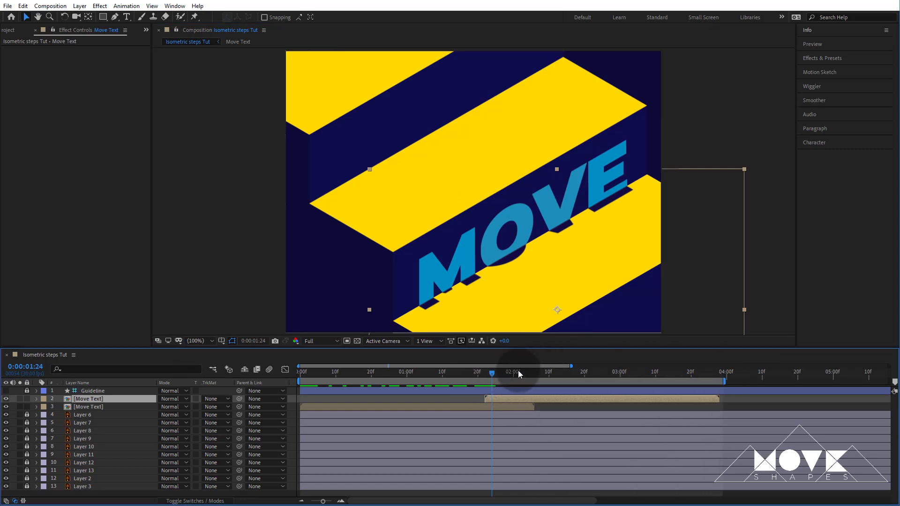
left_click(478, 373)
key("space")
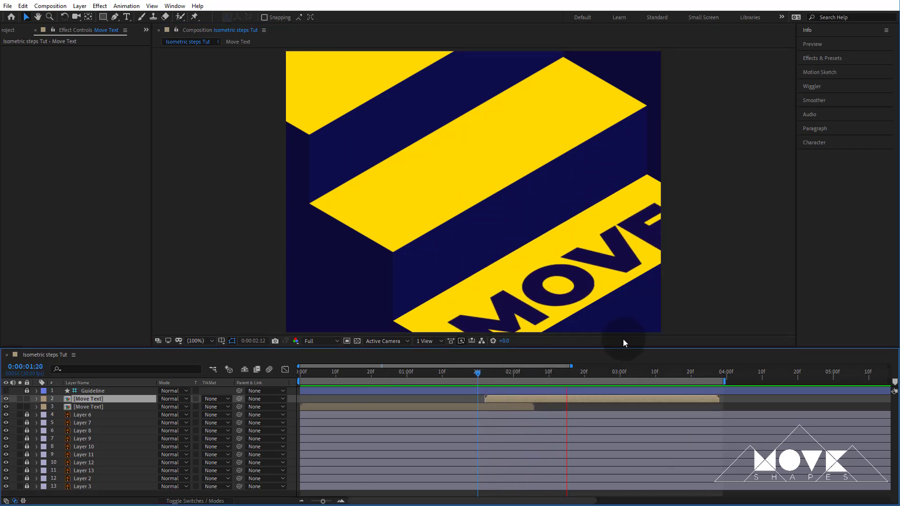
left_click_drag(479, 374, 213, 398)
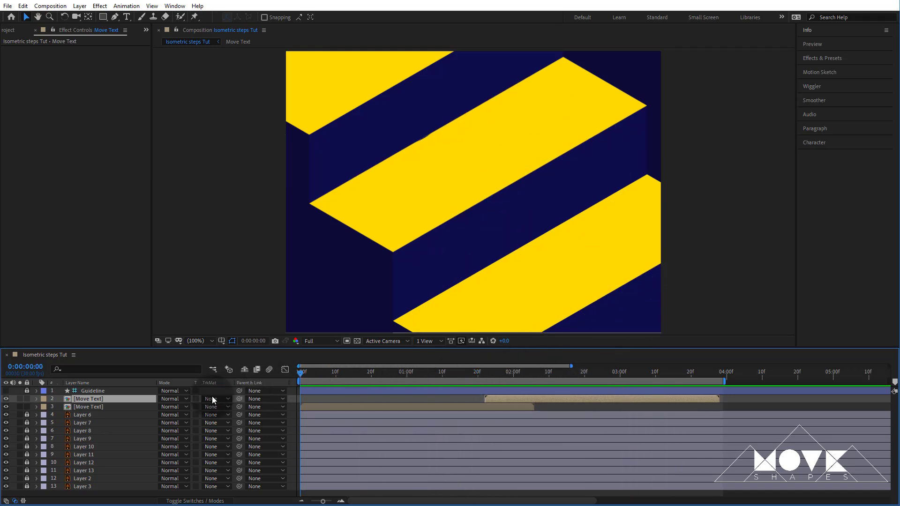
key("space")
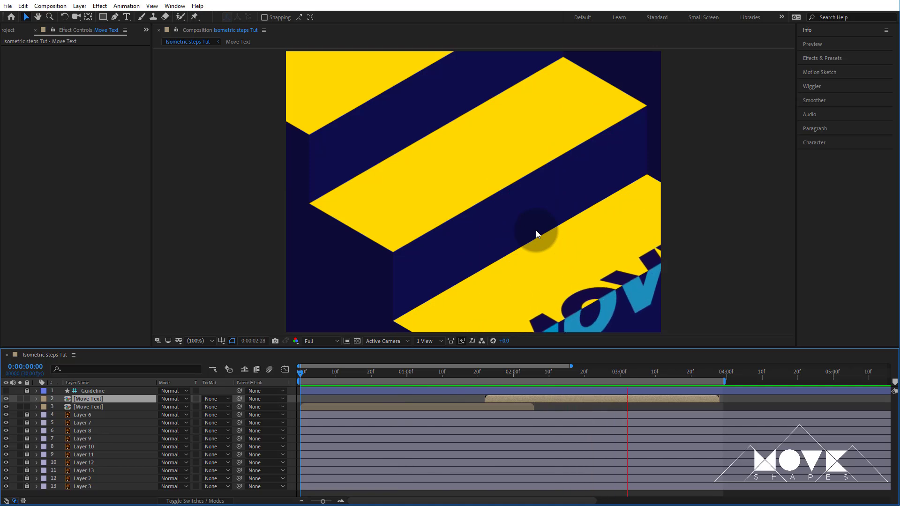
Duplicate the first Move Text layer and shift the two later copies to start at about 1:17 and 3:09.
left_click_drag(499, 373, 272, 384)
left_click(305, 407)
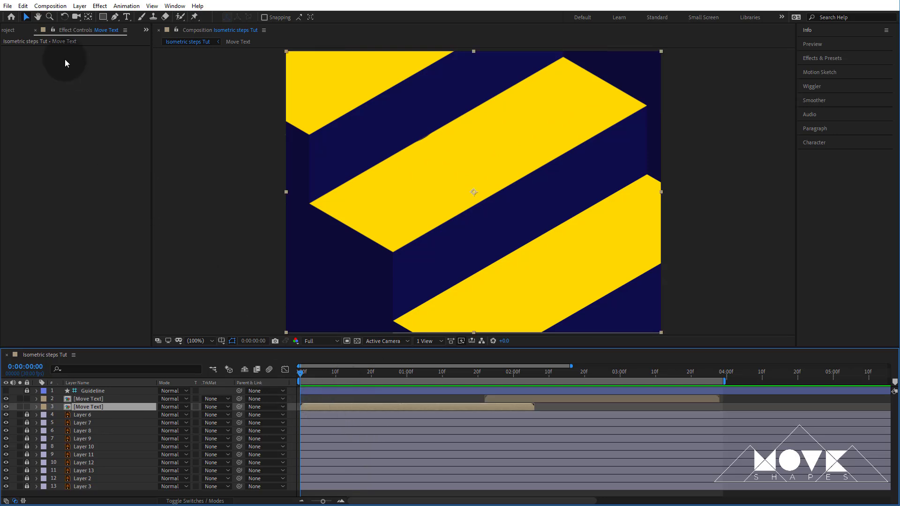
left_click(22, 5)
left_click(47, 128)
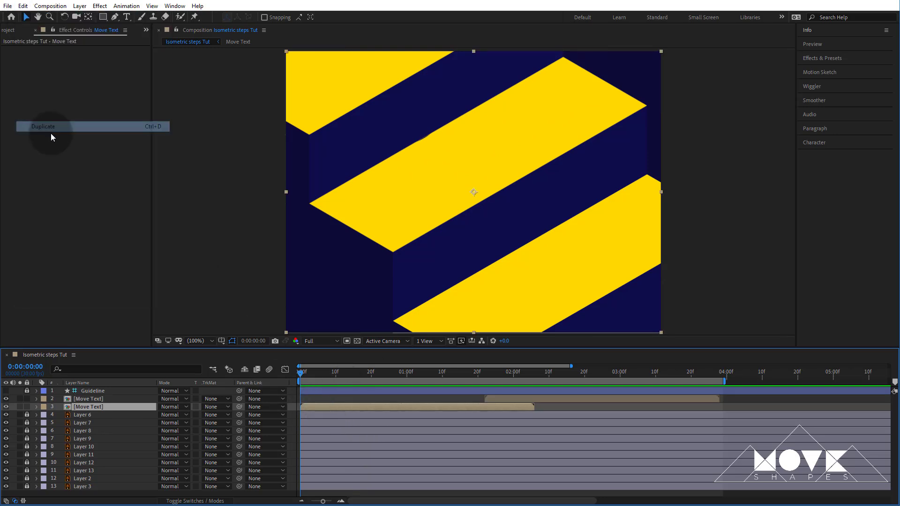
left_click(508, 398, "shift")
left_click_drag(320, 406, 457, 407)
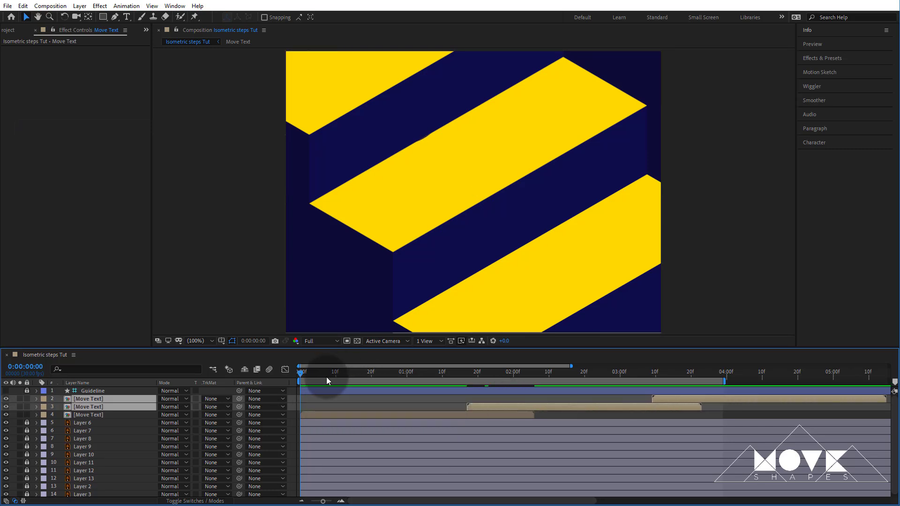
Move the earliest Move Text lettering up onto the upper step, align it with the step's edge, and check the join around 1:18.
left_click_drag(299, 390, 403, 390)
left_click(340, 414)
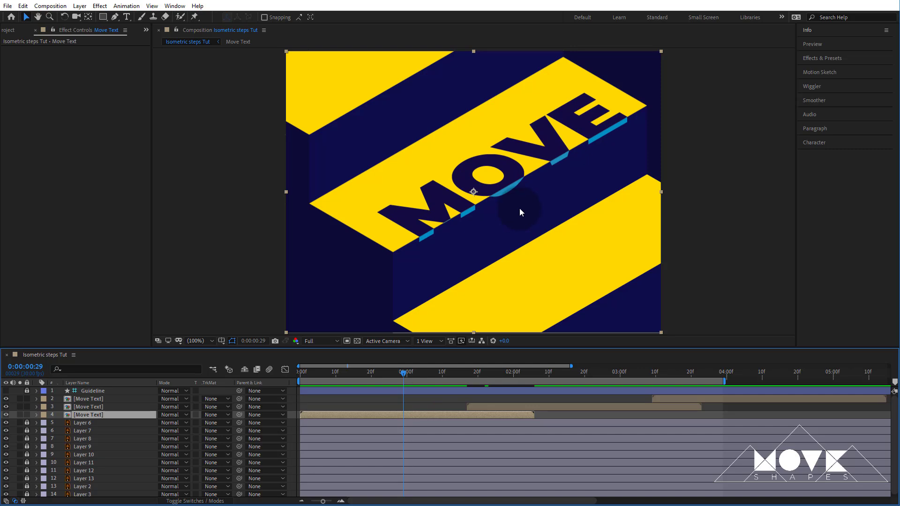
left_click_drag(498, 173, 410, 61)
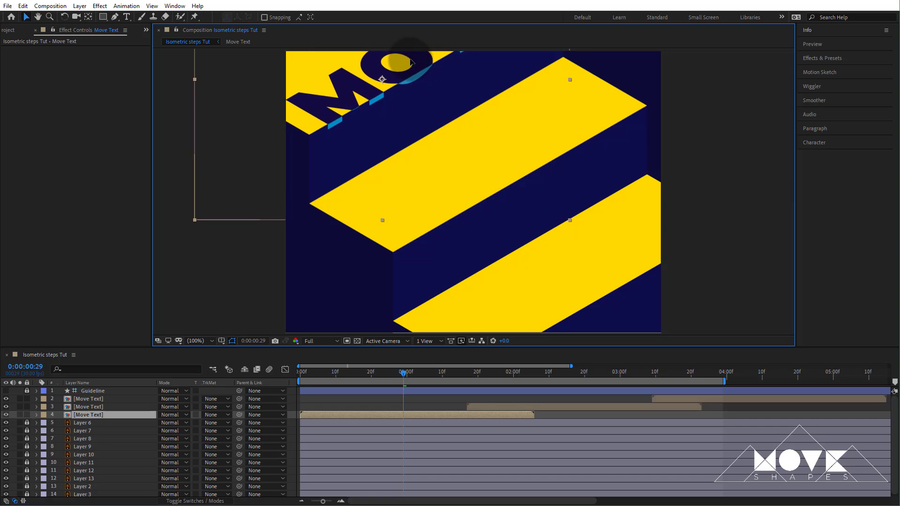
scroll(409, 63, "up", 1)
left_click_drag(320, 104, 551, 190)
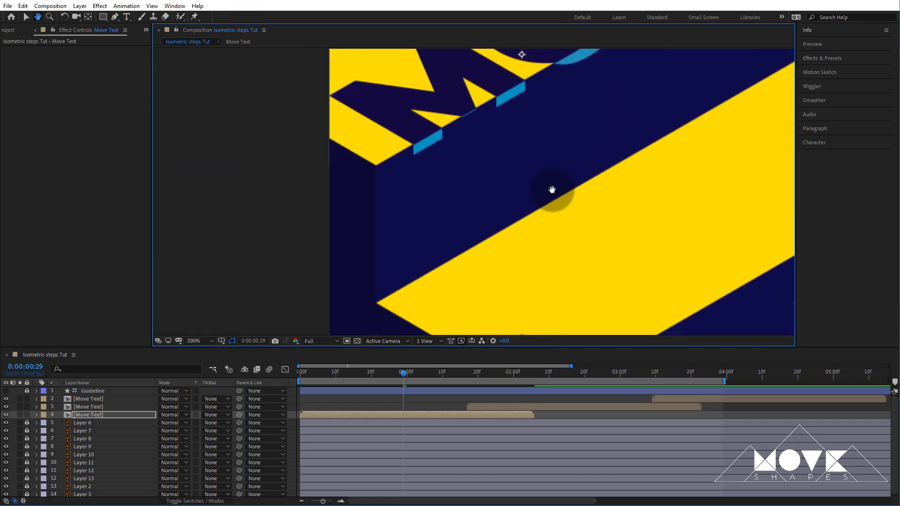
scroll(474, 126, "up", 1)
left_click_drag(376, 87, 376, 84)
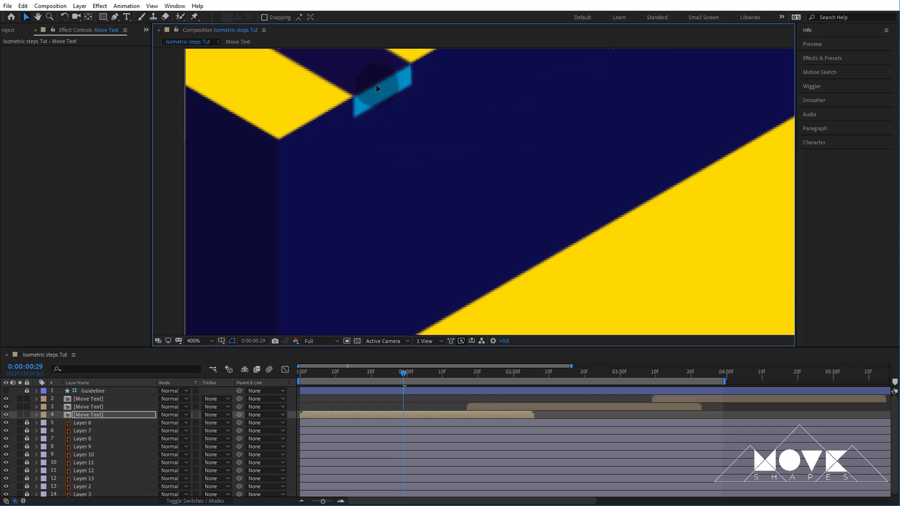
left_click_drag(419, 375, 472, 379)
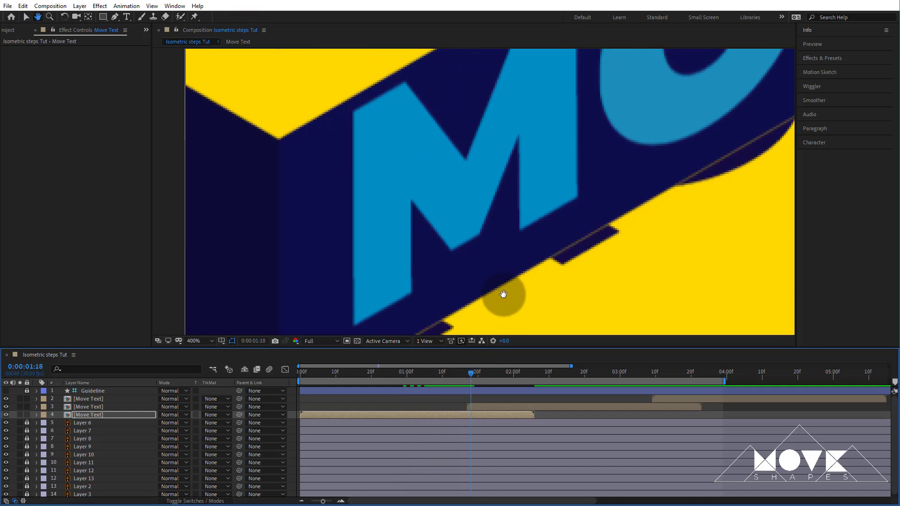
Shift the earliest Move Text layer about four frames earlier and move its M against the M shadows on the yellow step's edge at 1:18.
left_click_drag(502, 298, 469, 197)
left_click_drag(493, 416, 480, 419)
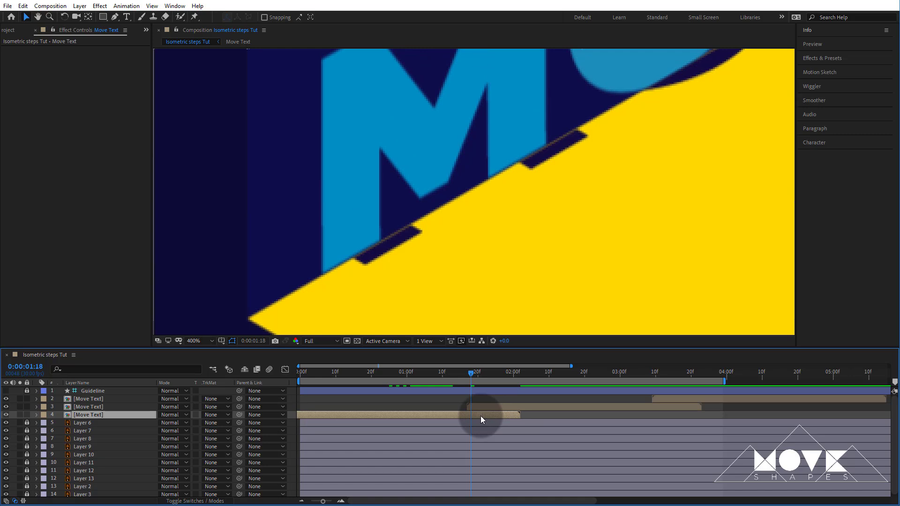
left_click_drag(355, 235, 386, 217)
left_click(519, 411)
Check the join between the lettering and its shadow from 1:19 to 1:22, nudging the earliest Move Text layer one frame earlier.
mouse_move(471, 373)
left_mouse_down()
mouse_move(484, 373)
mouse_move(476, 375)
left_mouse_up()
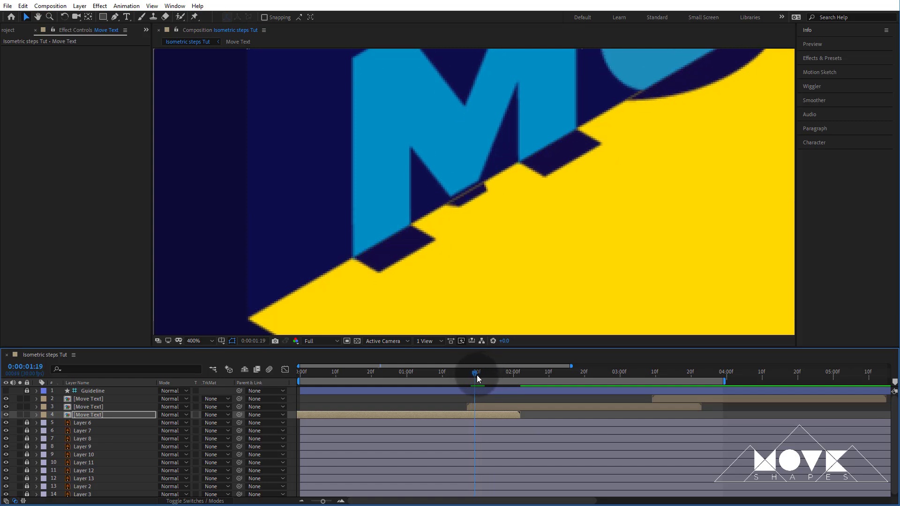
left_click_drag(485, 412, 484, 412)
left_click_drag(477, 373, 486, 378)
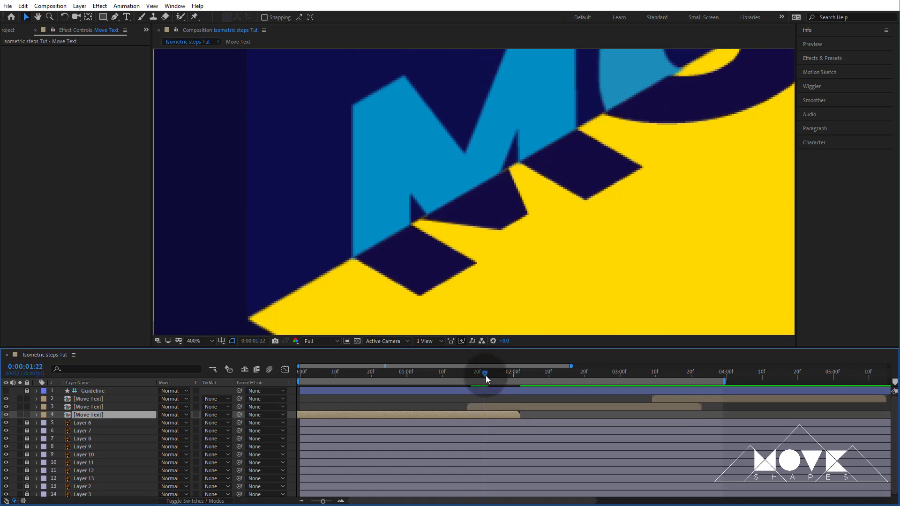
left_click_drag(494, 414, 494, 414)
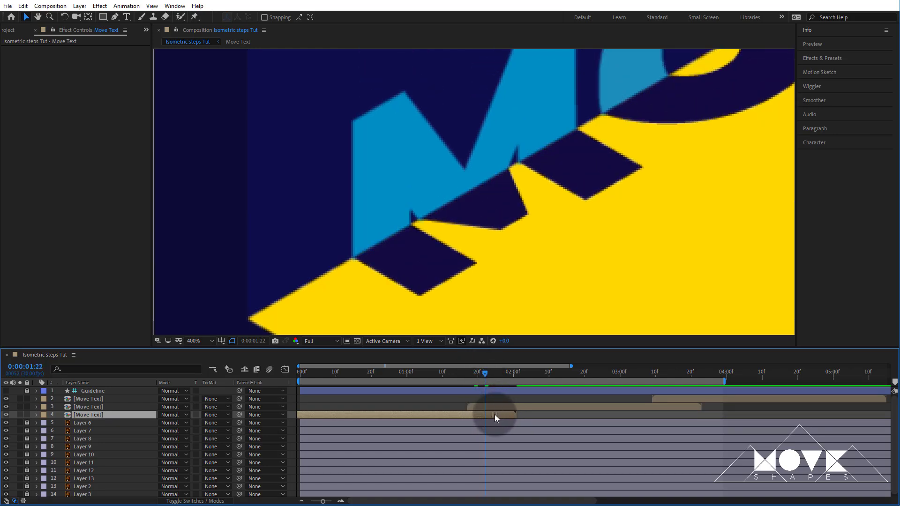
left_click_drag(485, 374, 373, 385)
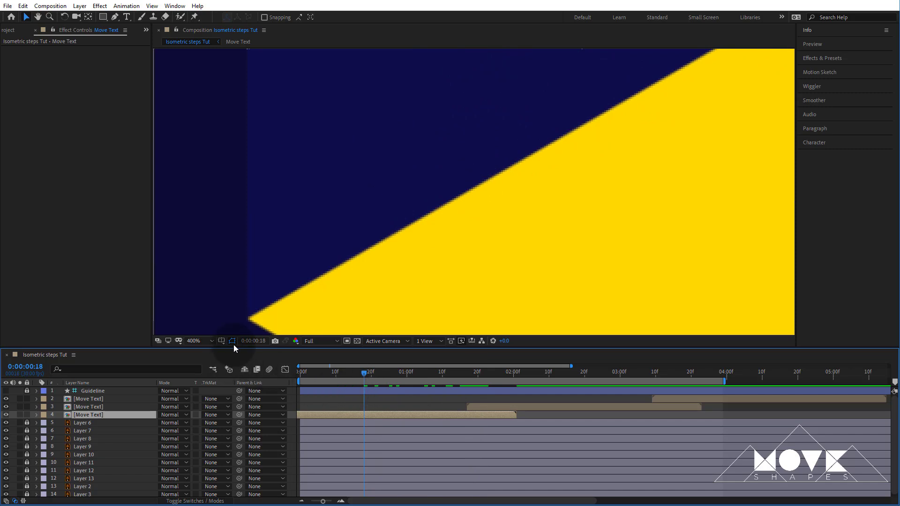
Fit the composition in the viewer and shift all three Move Text layers together so the earliest starts at 0:00.
left_click(212, 341)
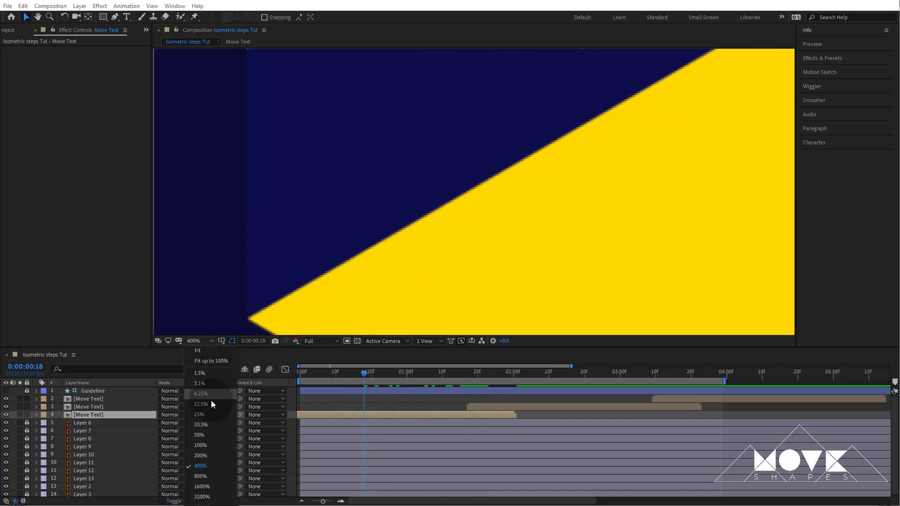
left_click(204, 455)
left_click(198, 343)
left_click(201, 351)
left_click_drag(319, 372, 349, 415)
left_click(95, 401)
left_click(106, 415, "shift")
left_click(351, 409)
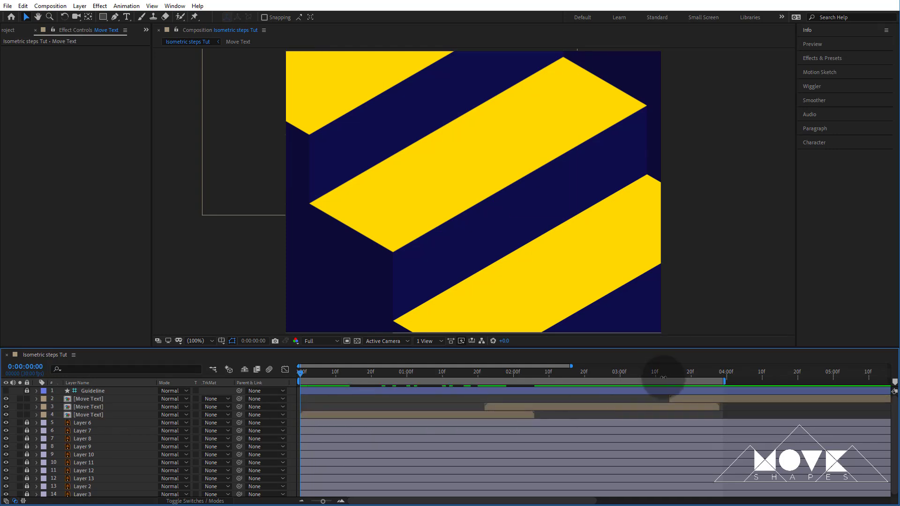
Extend the work area to about 5:12 and preview the chained Move Text animation.
left_click_drag(736, 381, 877, 381)
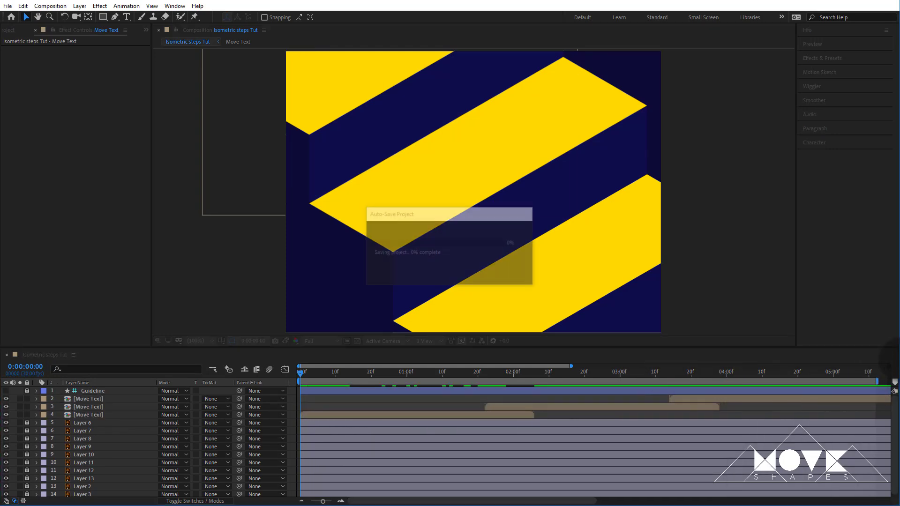
key("space")
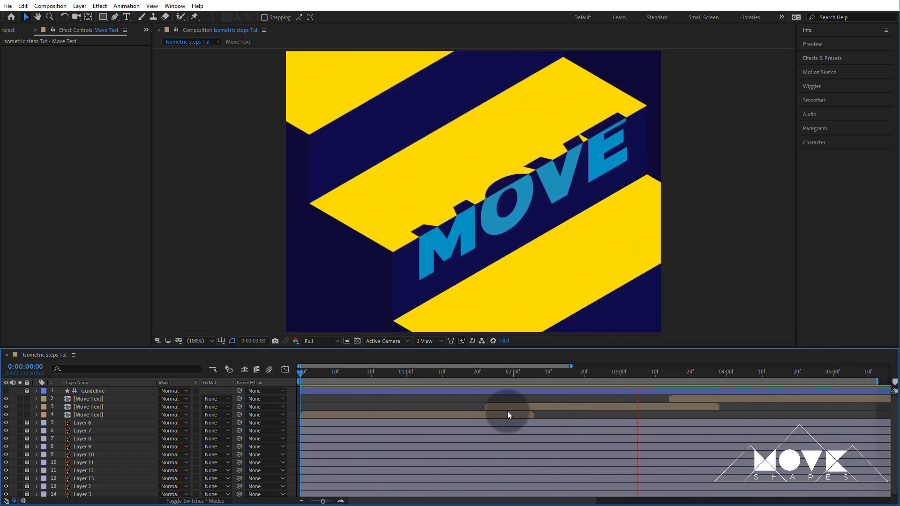
key("space")
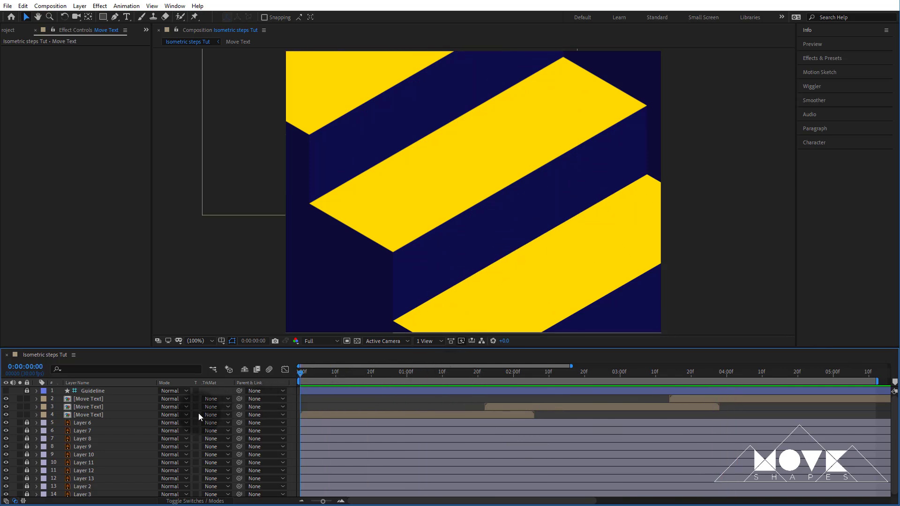
Pre-compose the three Move Text layers into a new composition named Move Comp, moving all attributes into it.
left_click(85, 399)
left_click(87, 415, "shift")
left_click(509, 414)
right_click(510, 415)
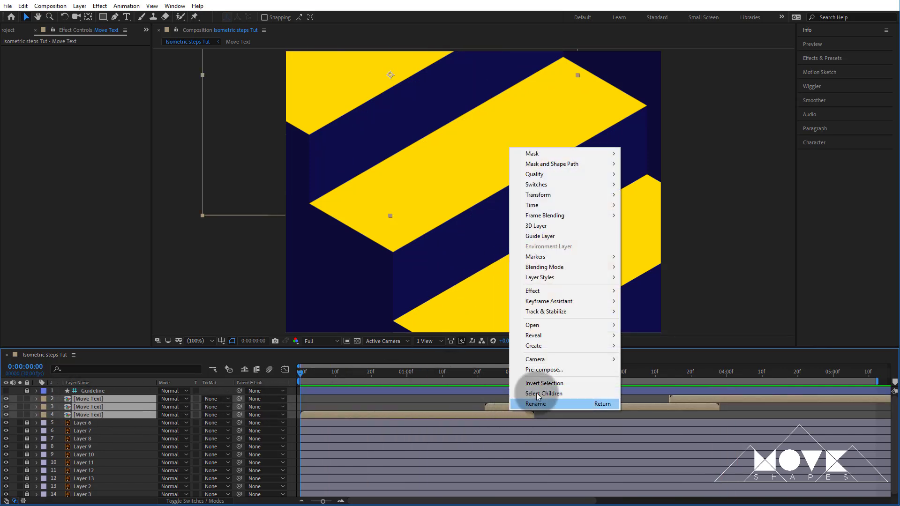
left_click(546, 367)
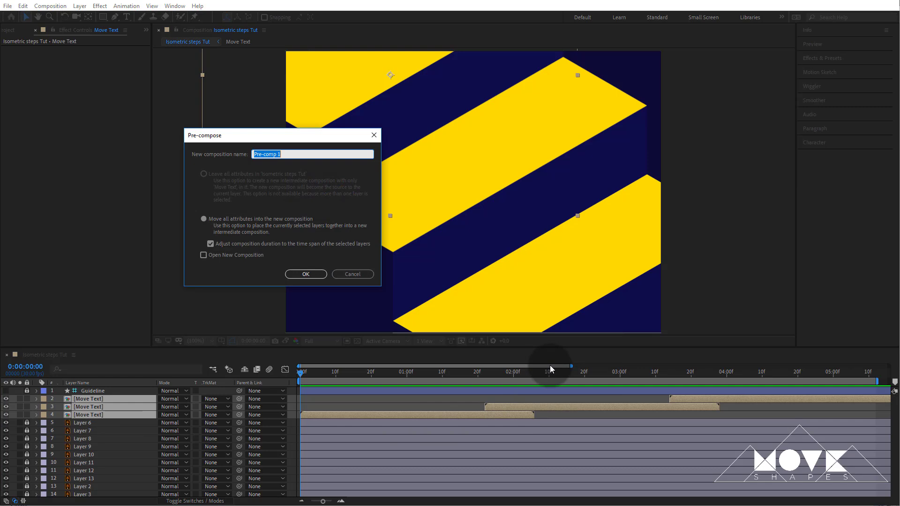
type("Move Comp")
key("Return")
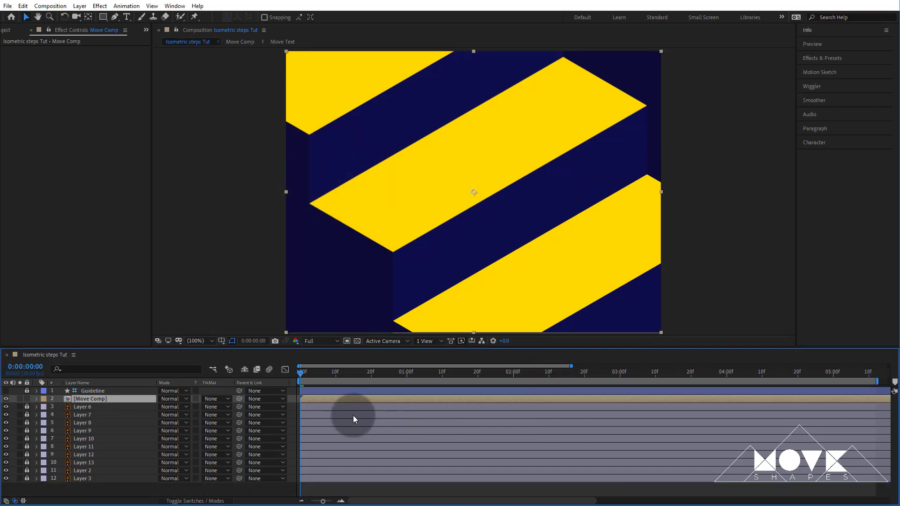
Duplicate Move Comp twice and stagger the copies to start at about 1:21 and 2:22.
key("ctrl+d")
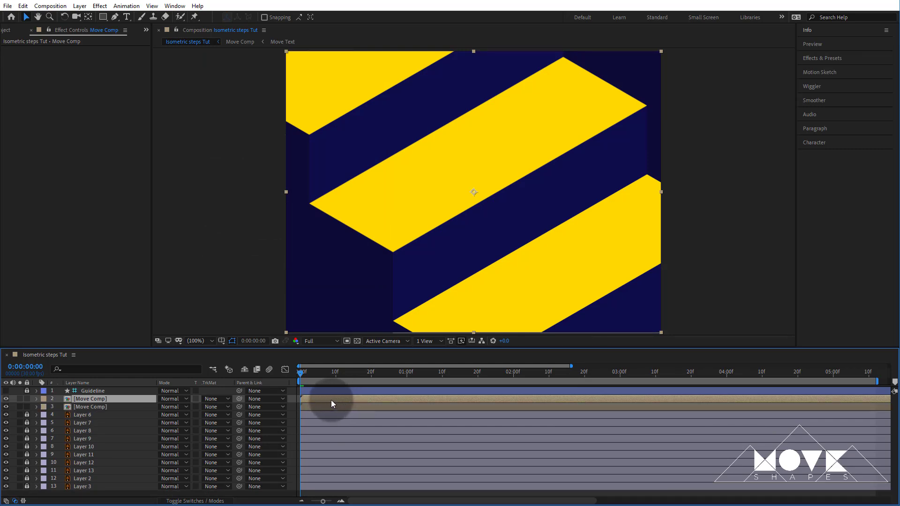
left_click_drag(322, 375, 695, 407)
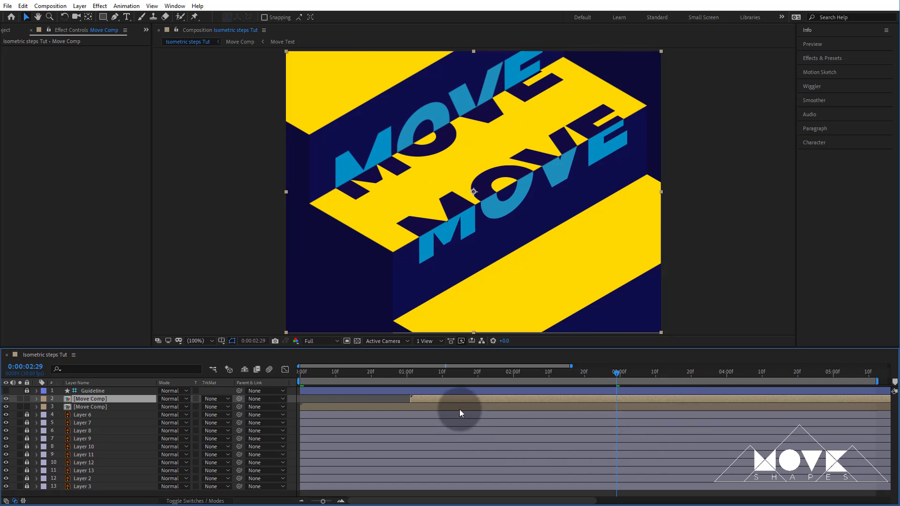
left_click(424, 408)
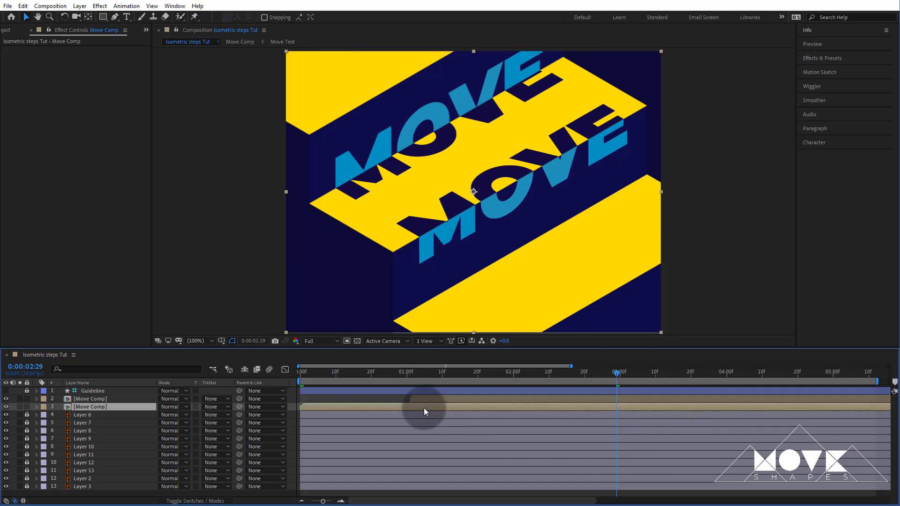
key("ctrl+d")
left_click(426, 398, "ctrl")
left_click_drag(373, 409, 550, 420)
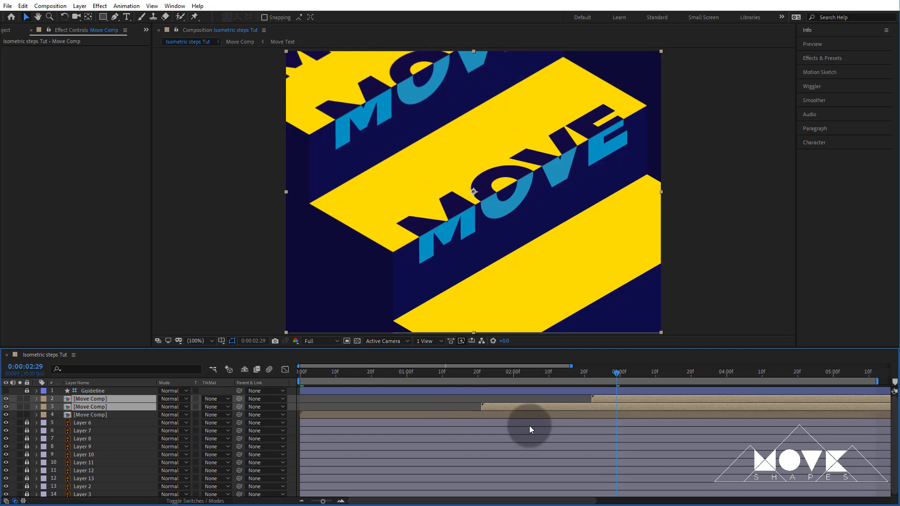
Shift the middle Move Comp copy to start at 2:00 and the last copy to start at 4:00.
left_click(546, 413, "ctrl")
mouse_move(622, 398)
left_mouse_down()
mouse_move(519, 406)
mouse_move(625, 408)
left_mouse_up()
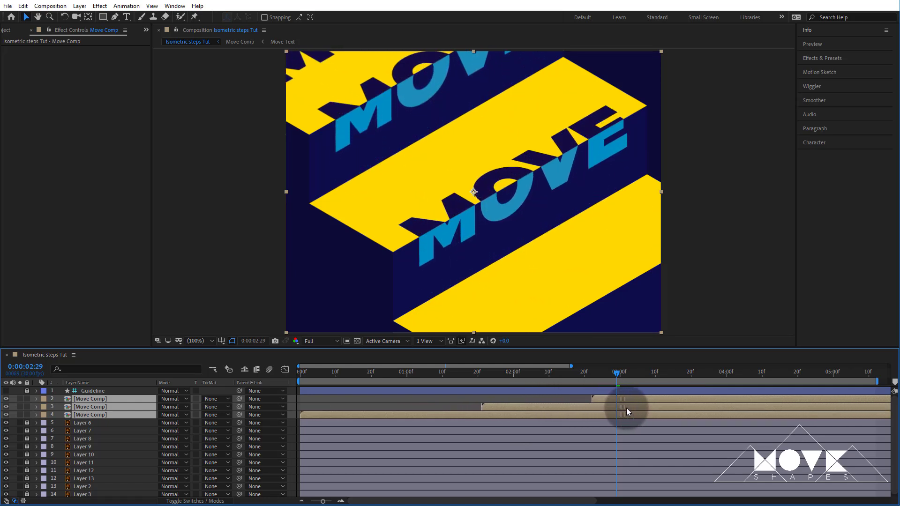
left_click(564, 402)
left_click_drag(487, 375, 540, 409)
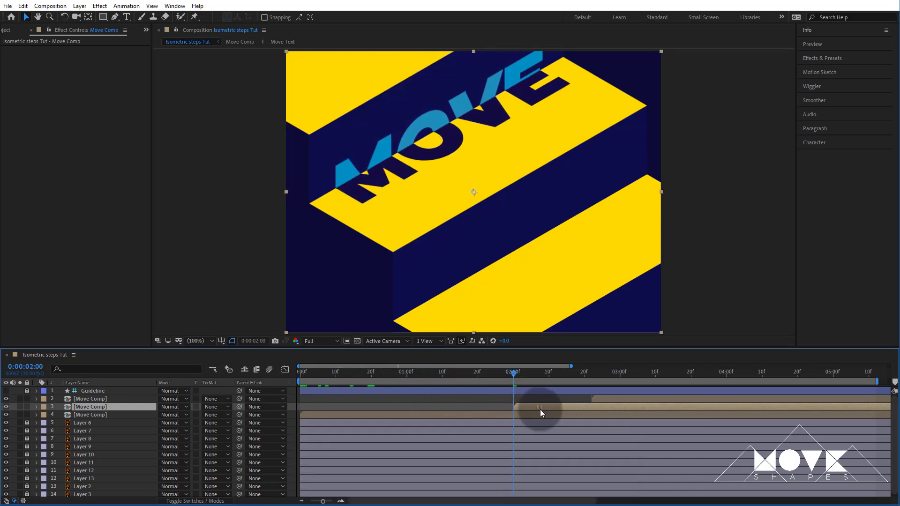
left_click(726, 374)
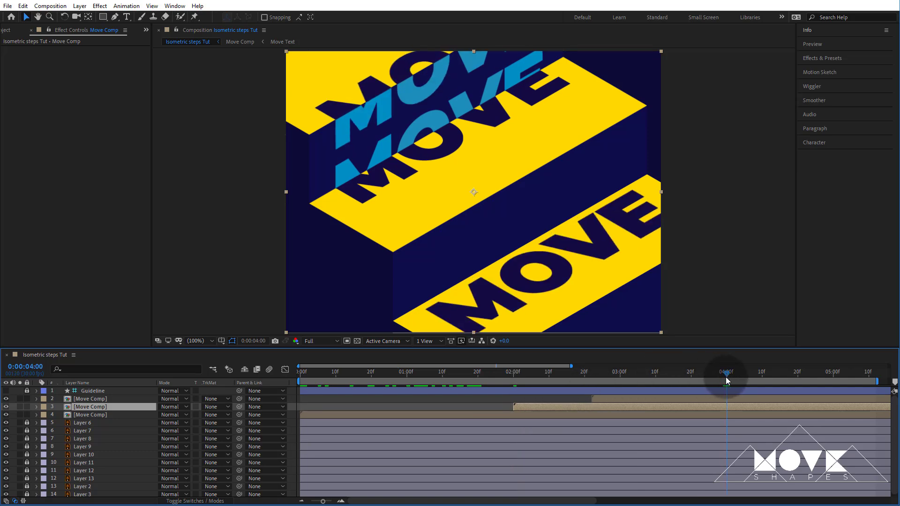
left_click_drag(652, 395, 783, 394)
left_click(699, 327)
Show the full timeline, extend the work area to about 6:20, and preview the three Move Comp passes from 0:00.
left_click_drag(728, 373, 270, 396)
left_click_drag(322, 501, 292, 504)
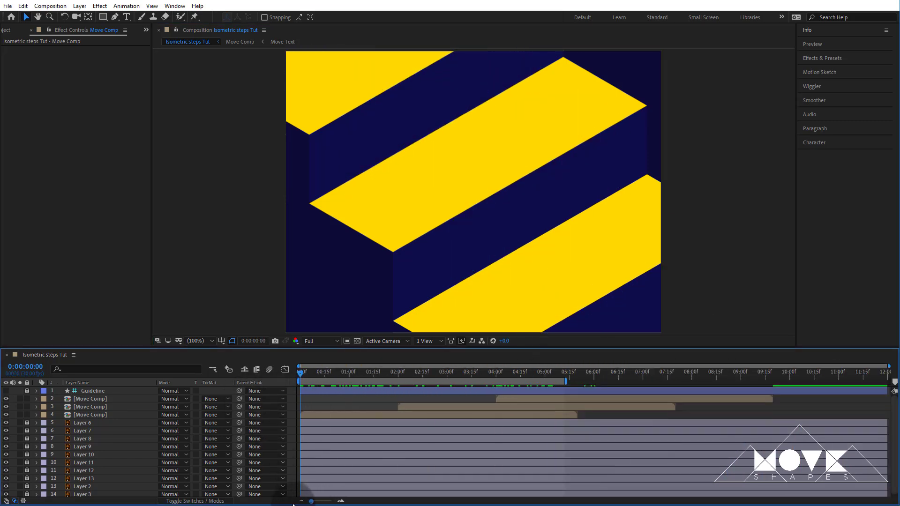
left_click_drag(565, 382, 625, 380)
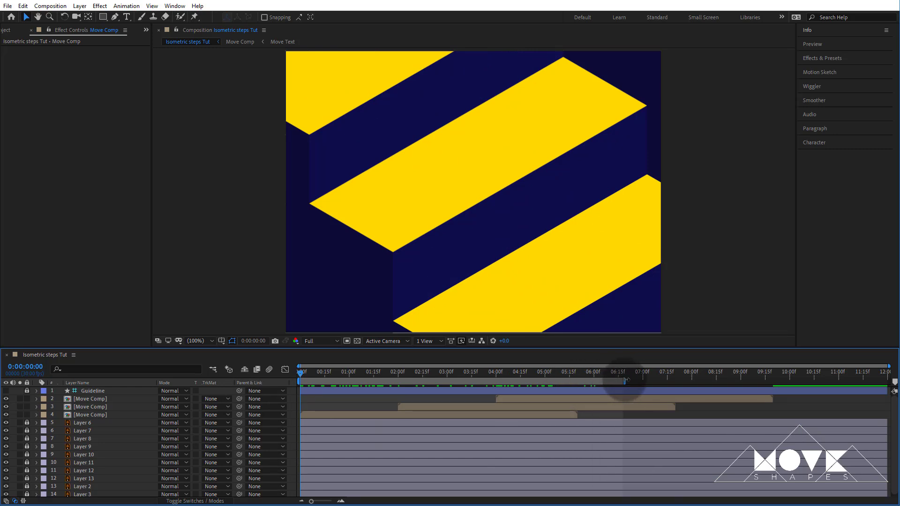
key("space")
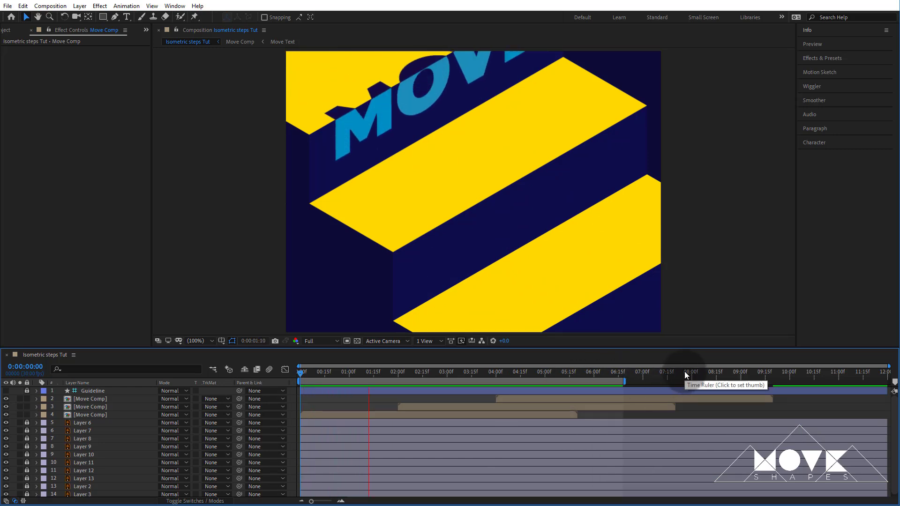